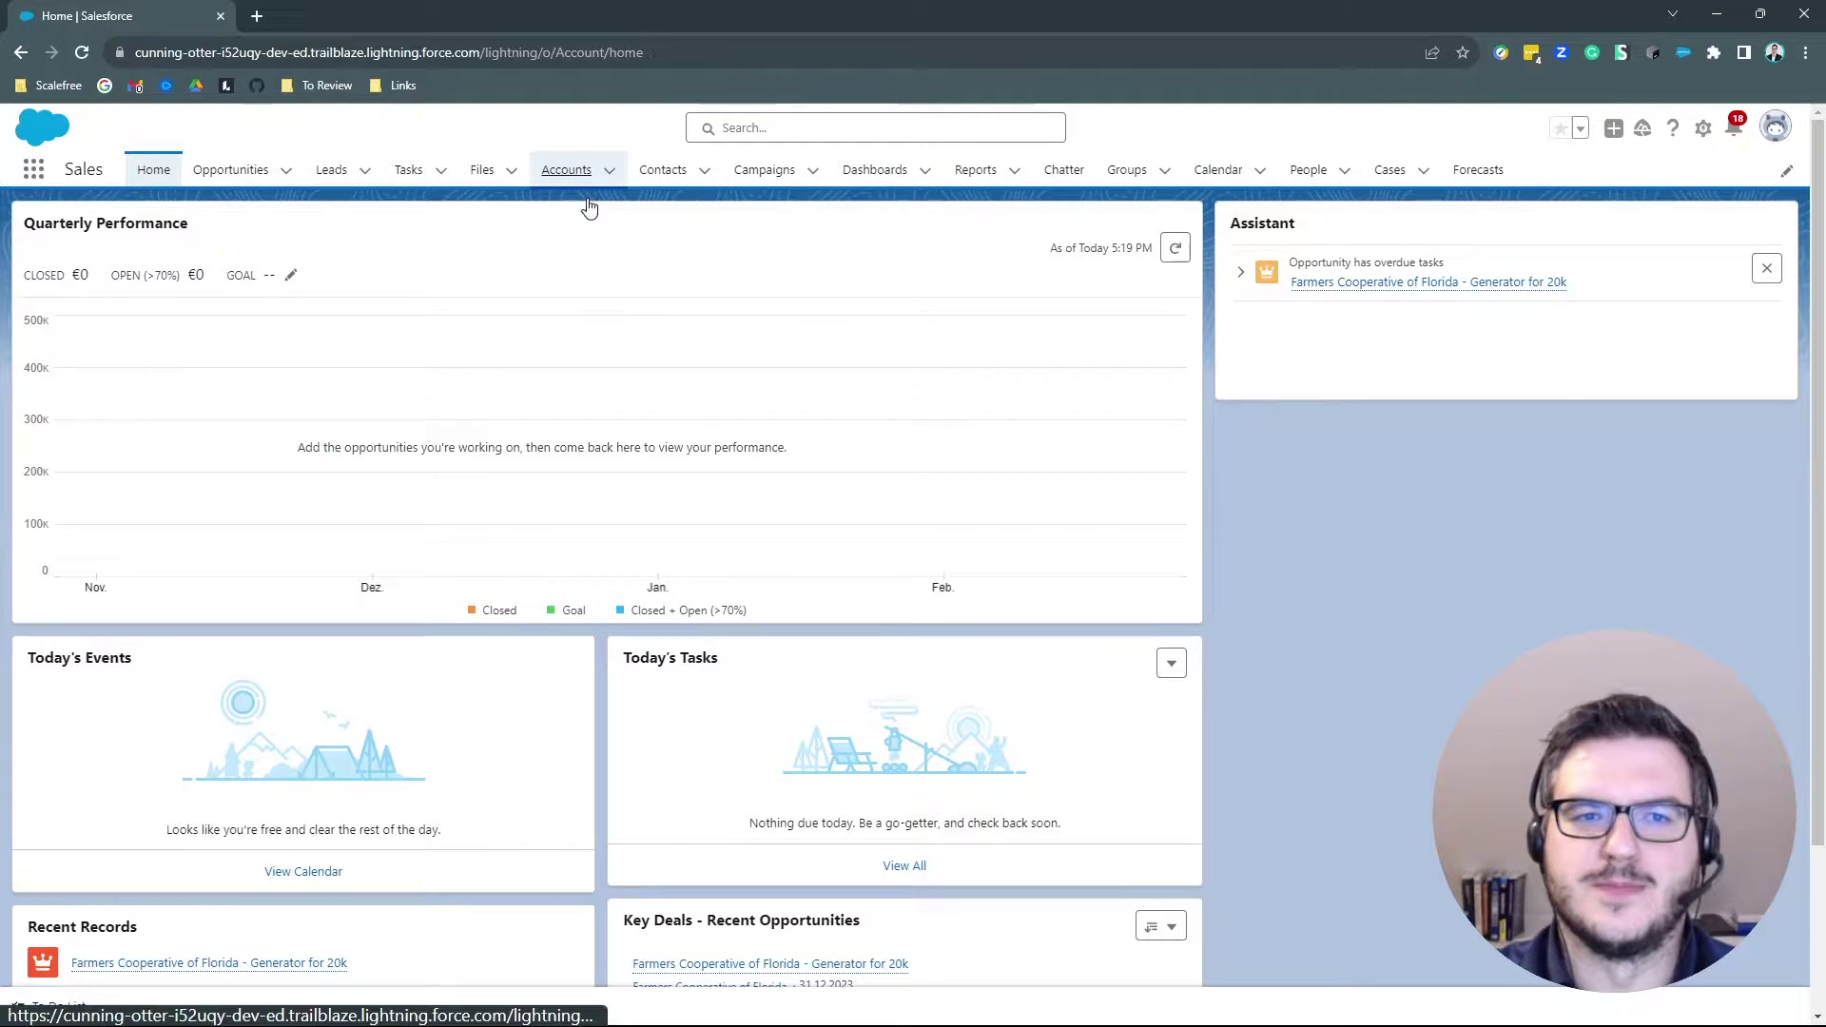
# Step: Open the Farmers Cooperative of Florida account from the All Accounts list view
pyautogui.click(571, 174)
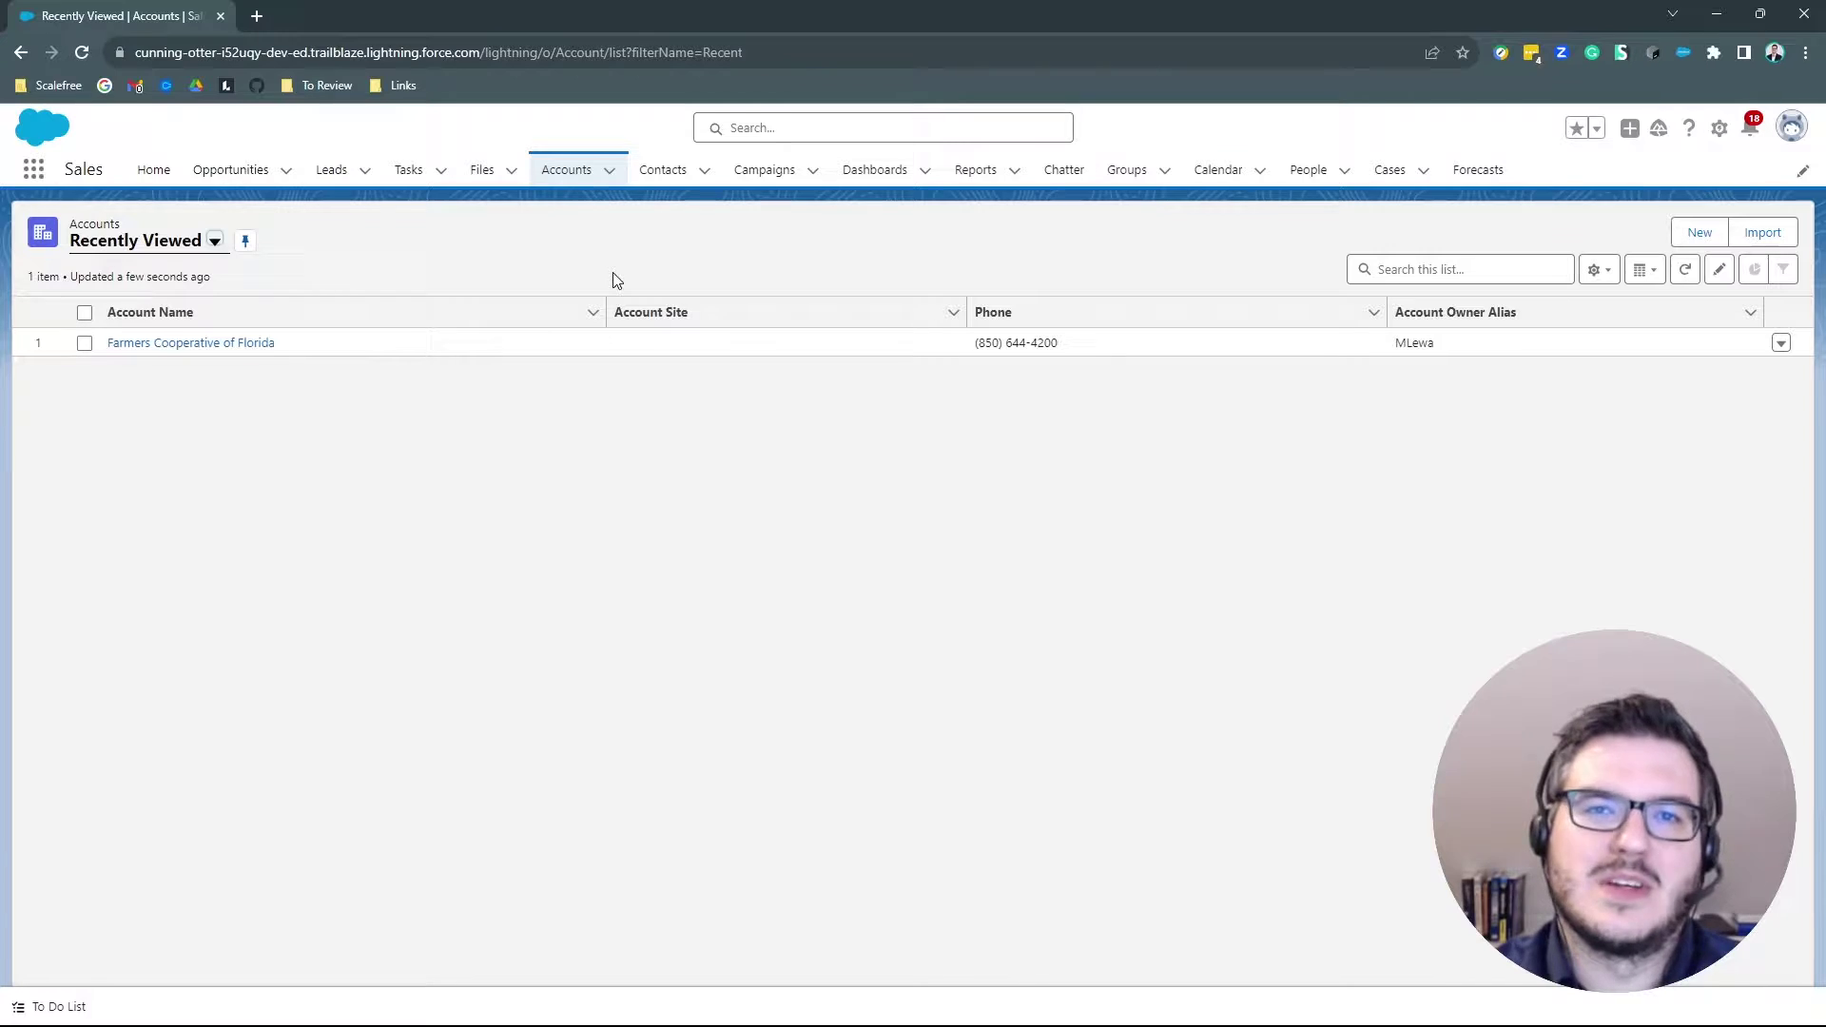
pyautogui.click(133, 245)
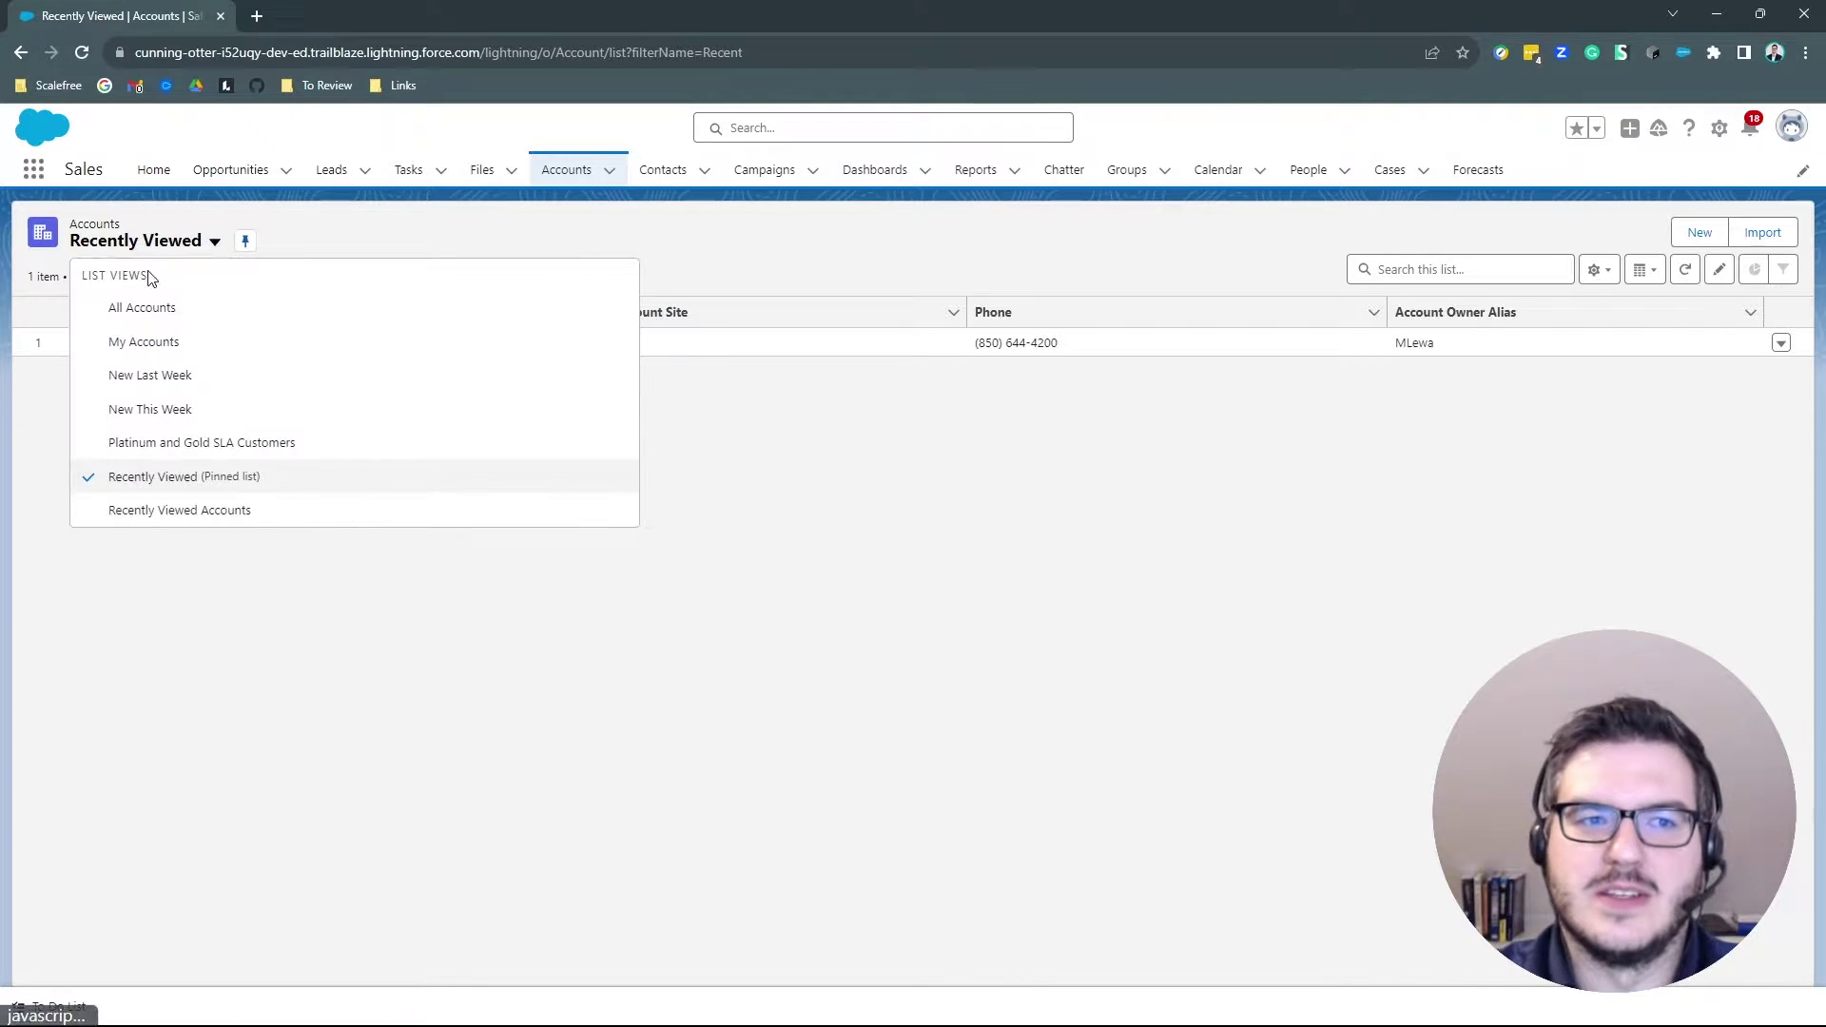
pyautogui.click(194, 309)
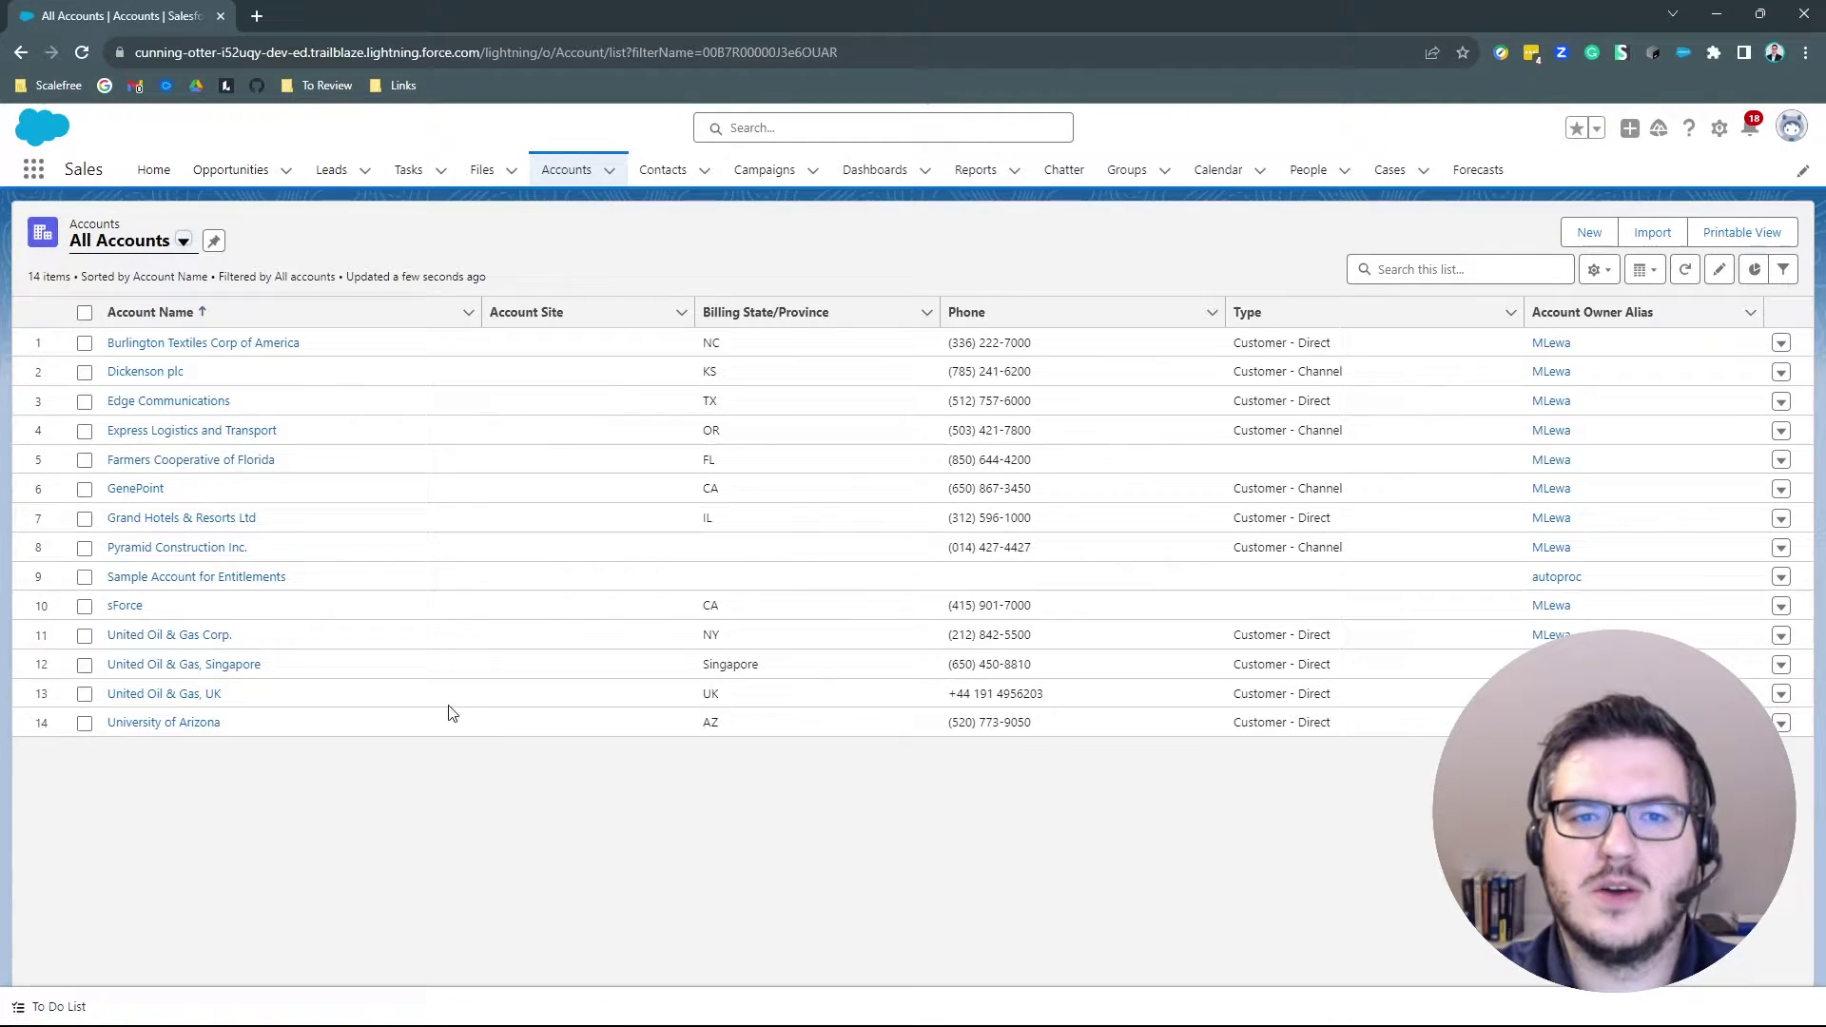
pyautogui.click(237, 460)
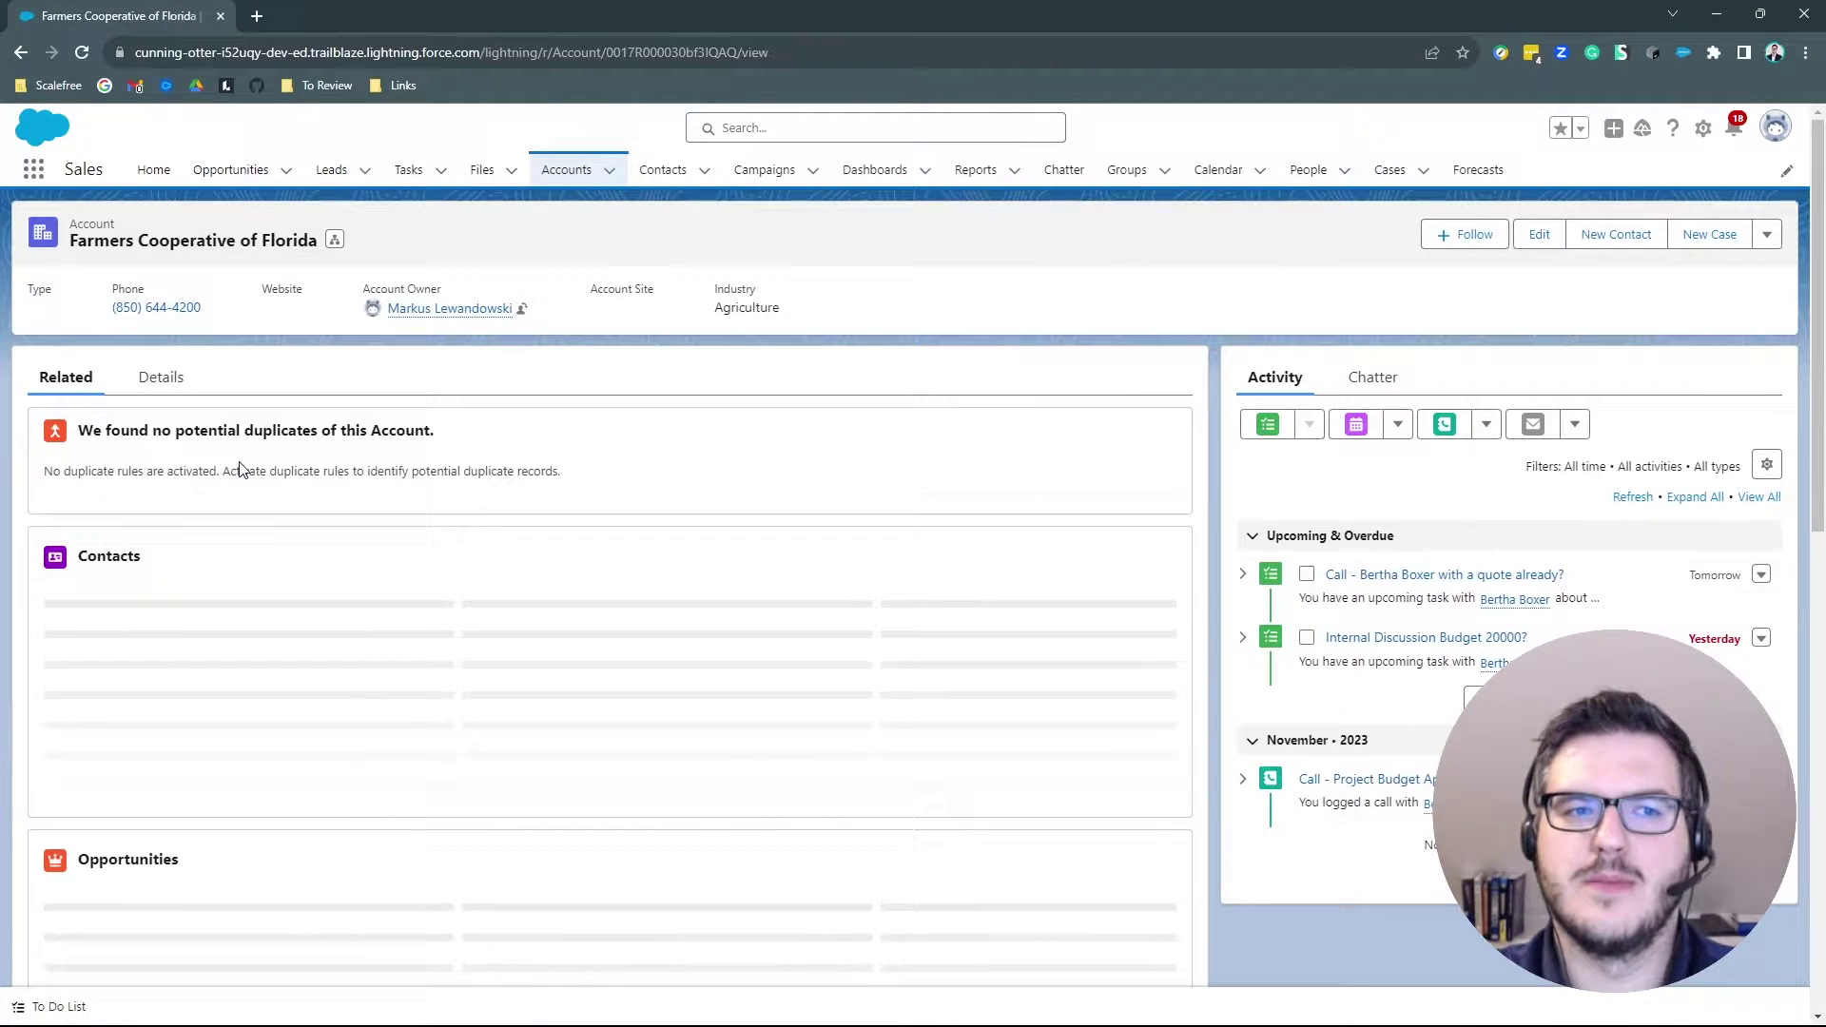
# Step: Review the account's Details and Chatter feed, then return to its activity timeline
pyautogui.click(184, 390)
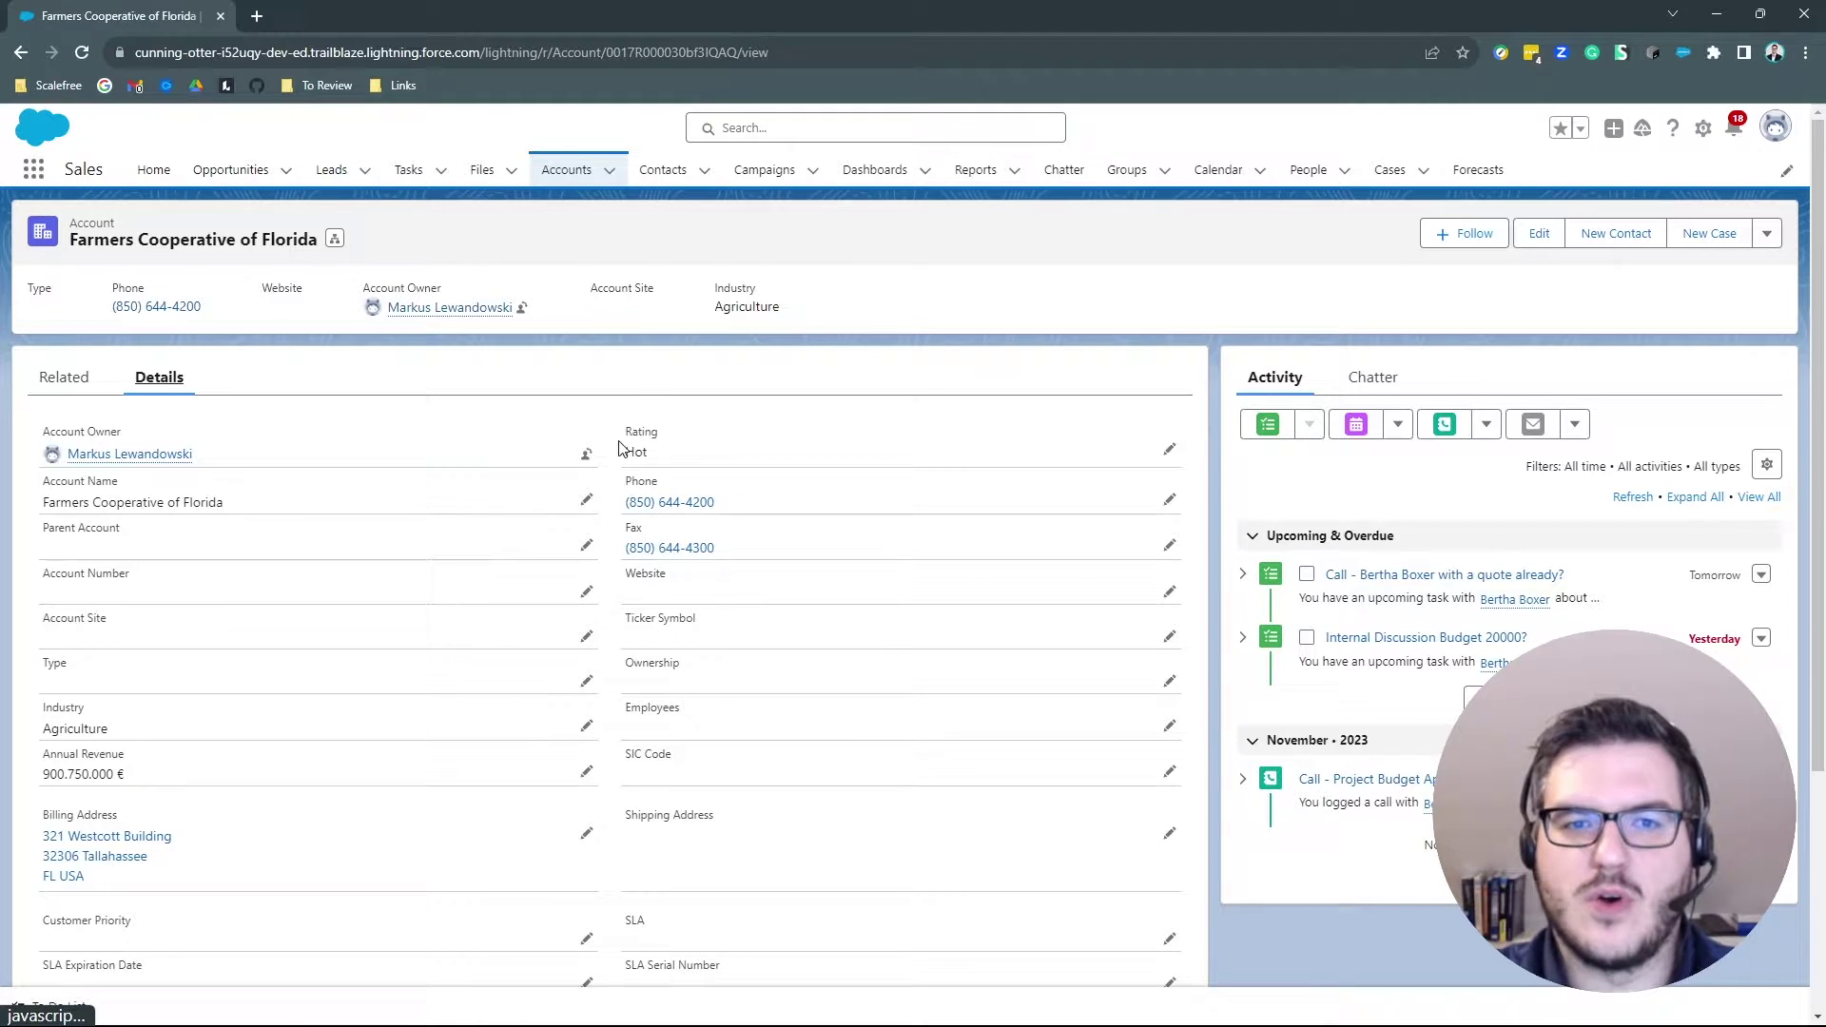
pyautogui.scroll(-5, 618, 447)
pyautogui.scroll(5, 616, 449)
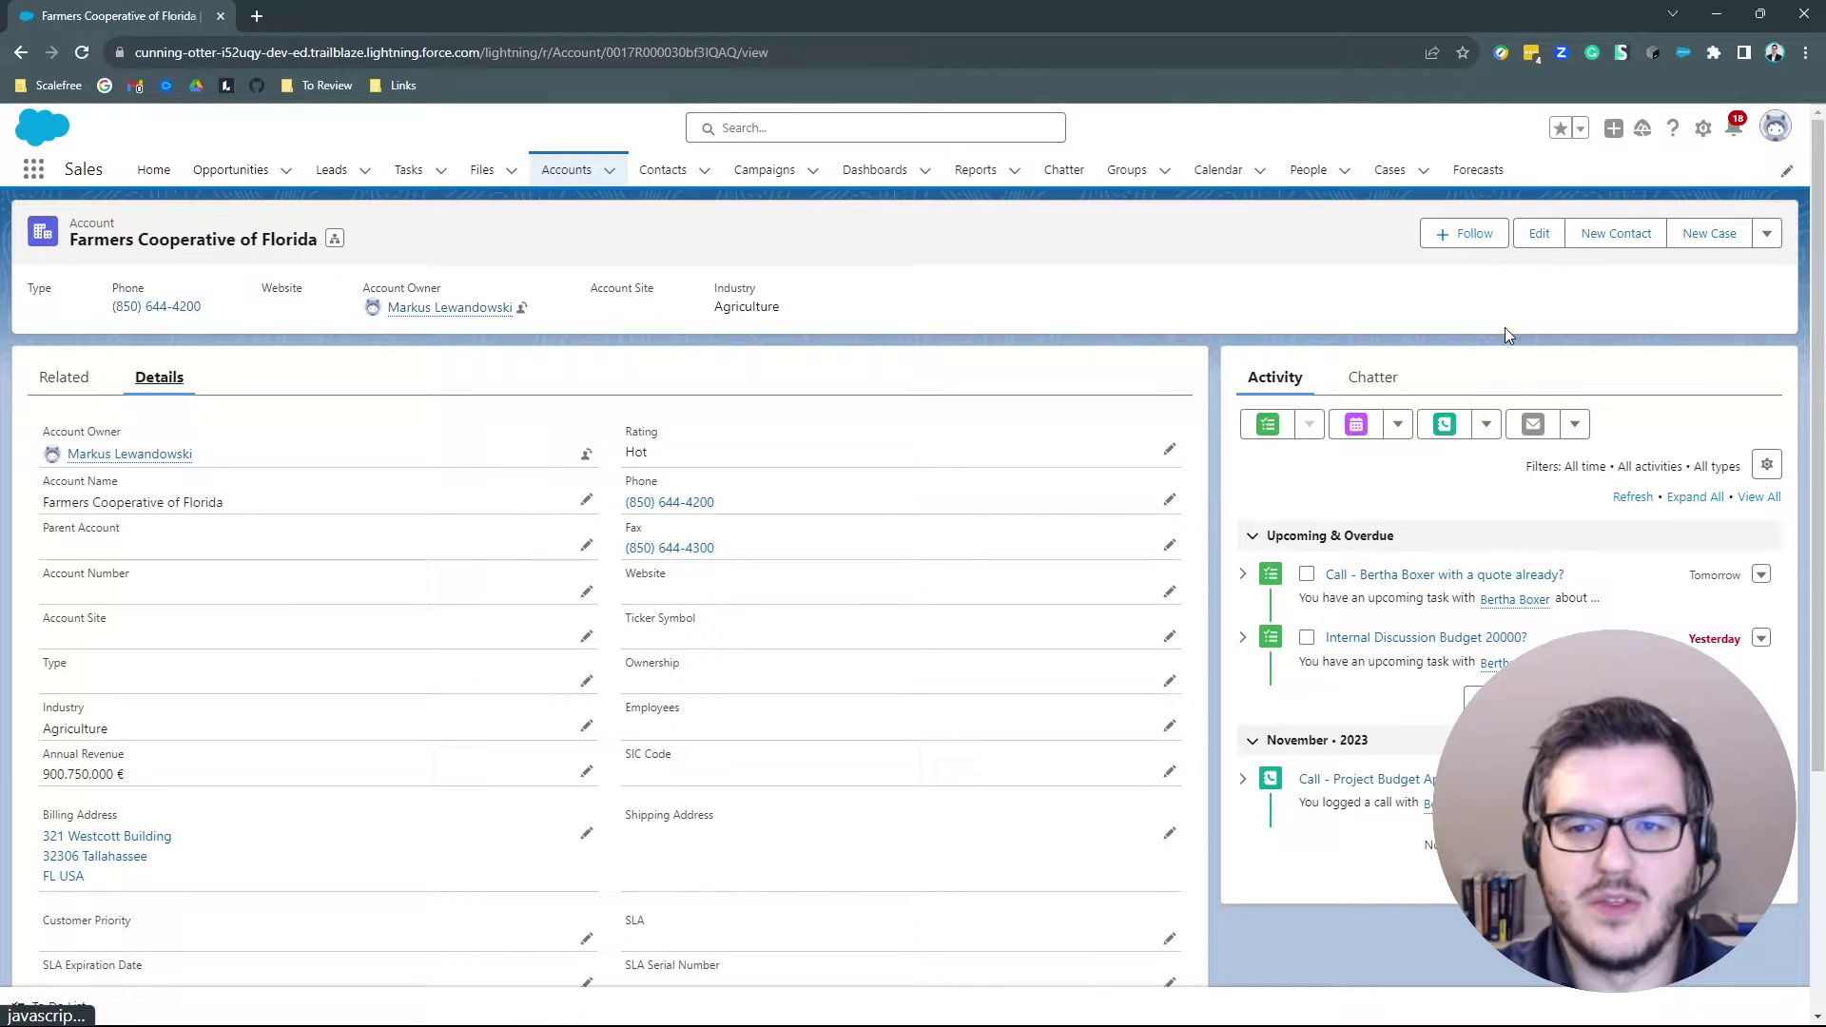
pyautogui.click(1369, 377)
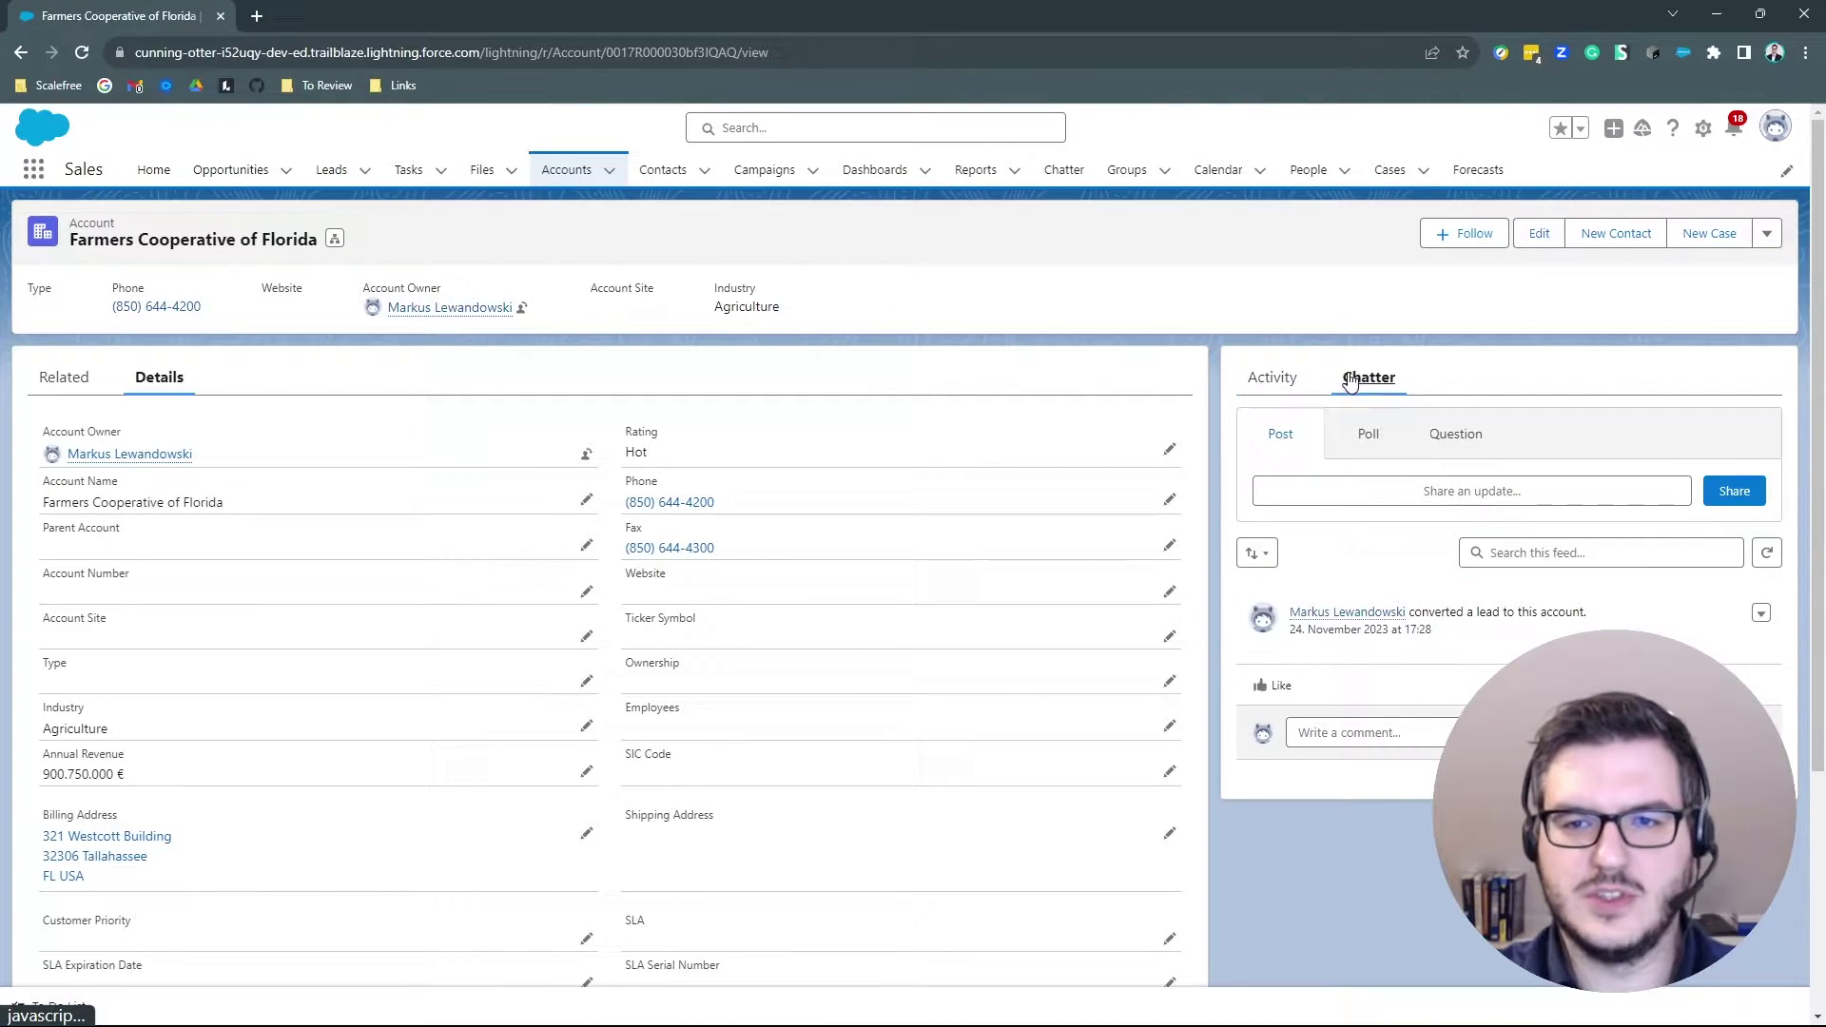
pyautogui.click(1284, 376)
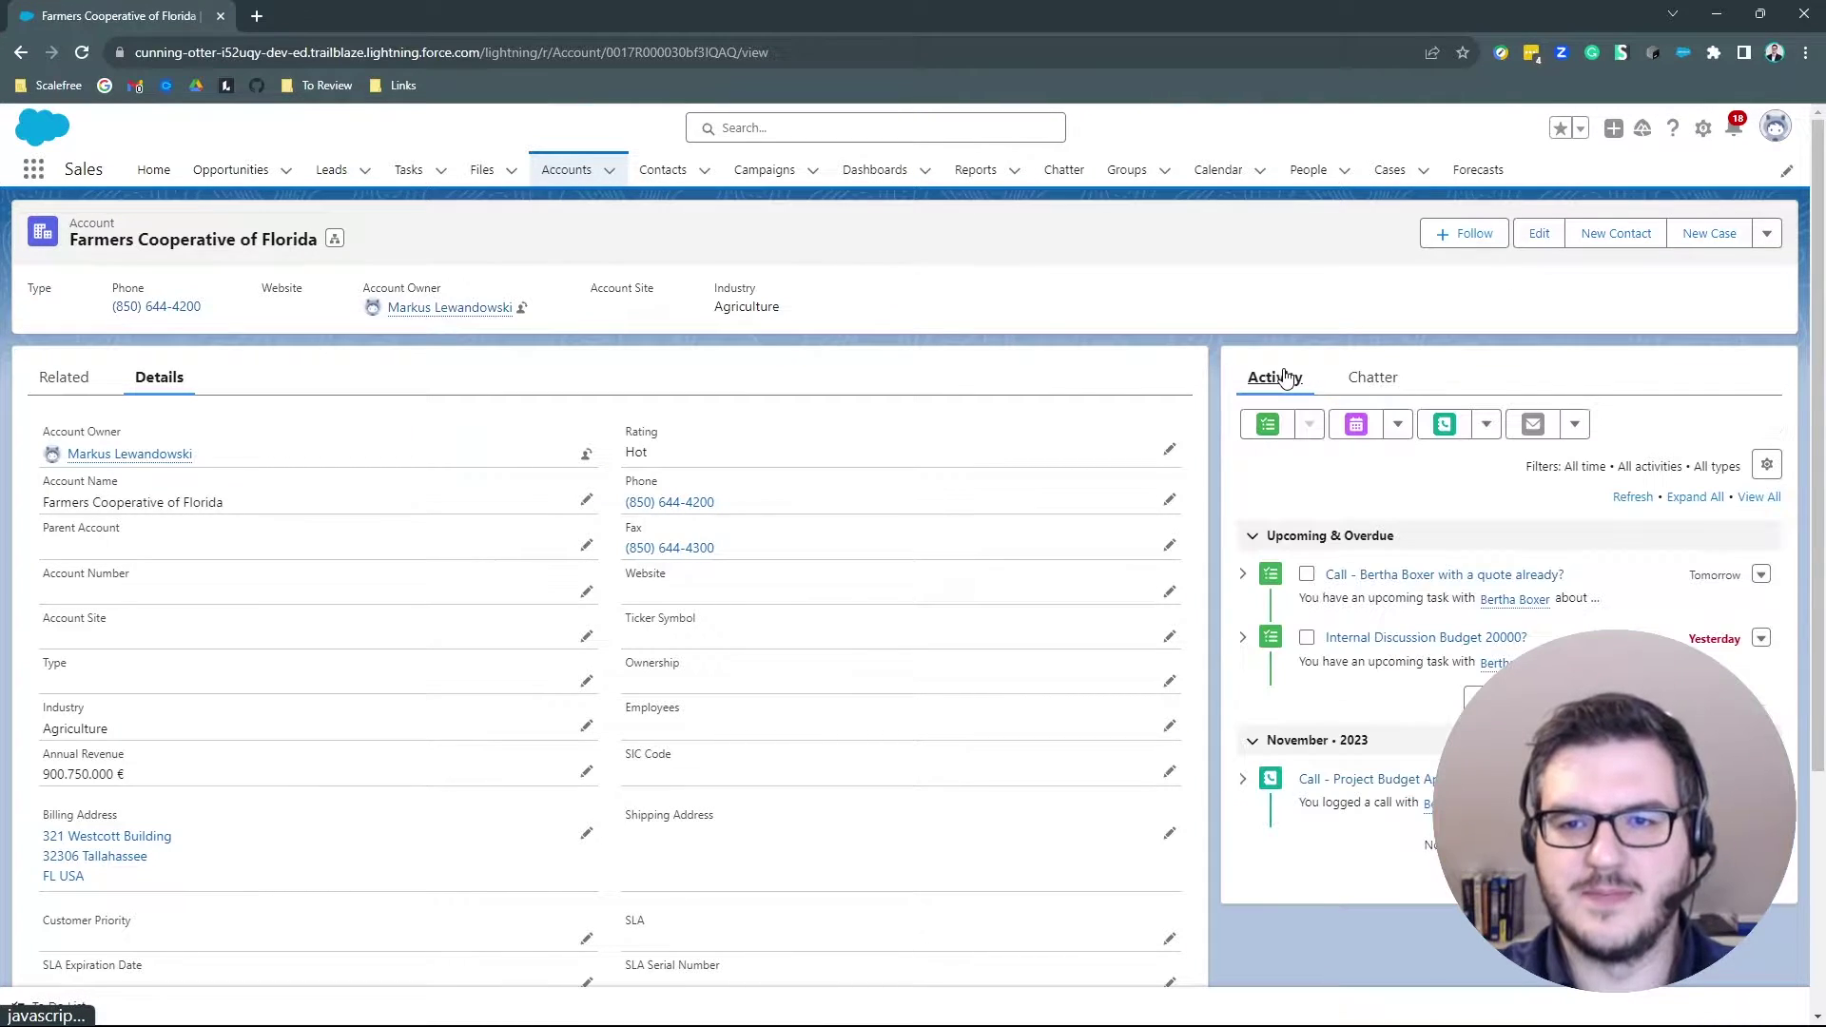
pyautogui.click(84, 384)
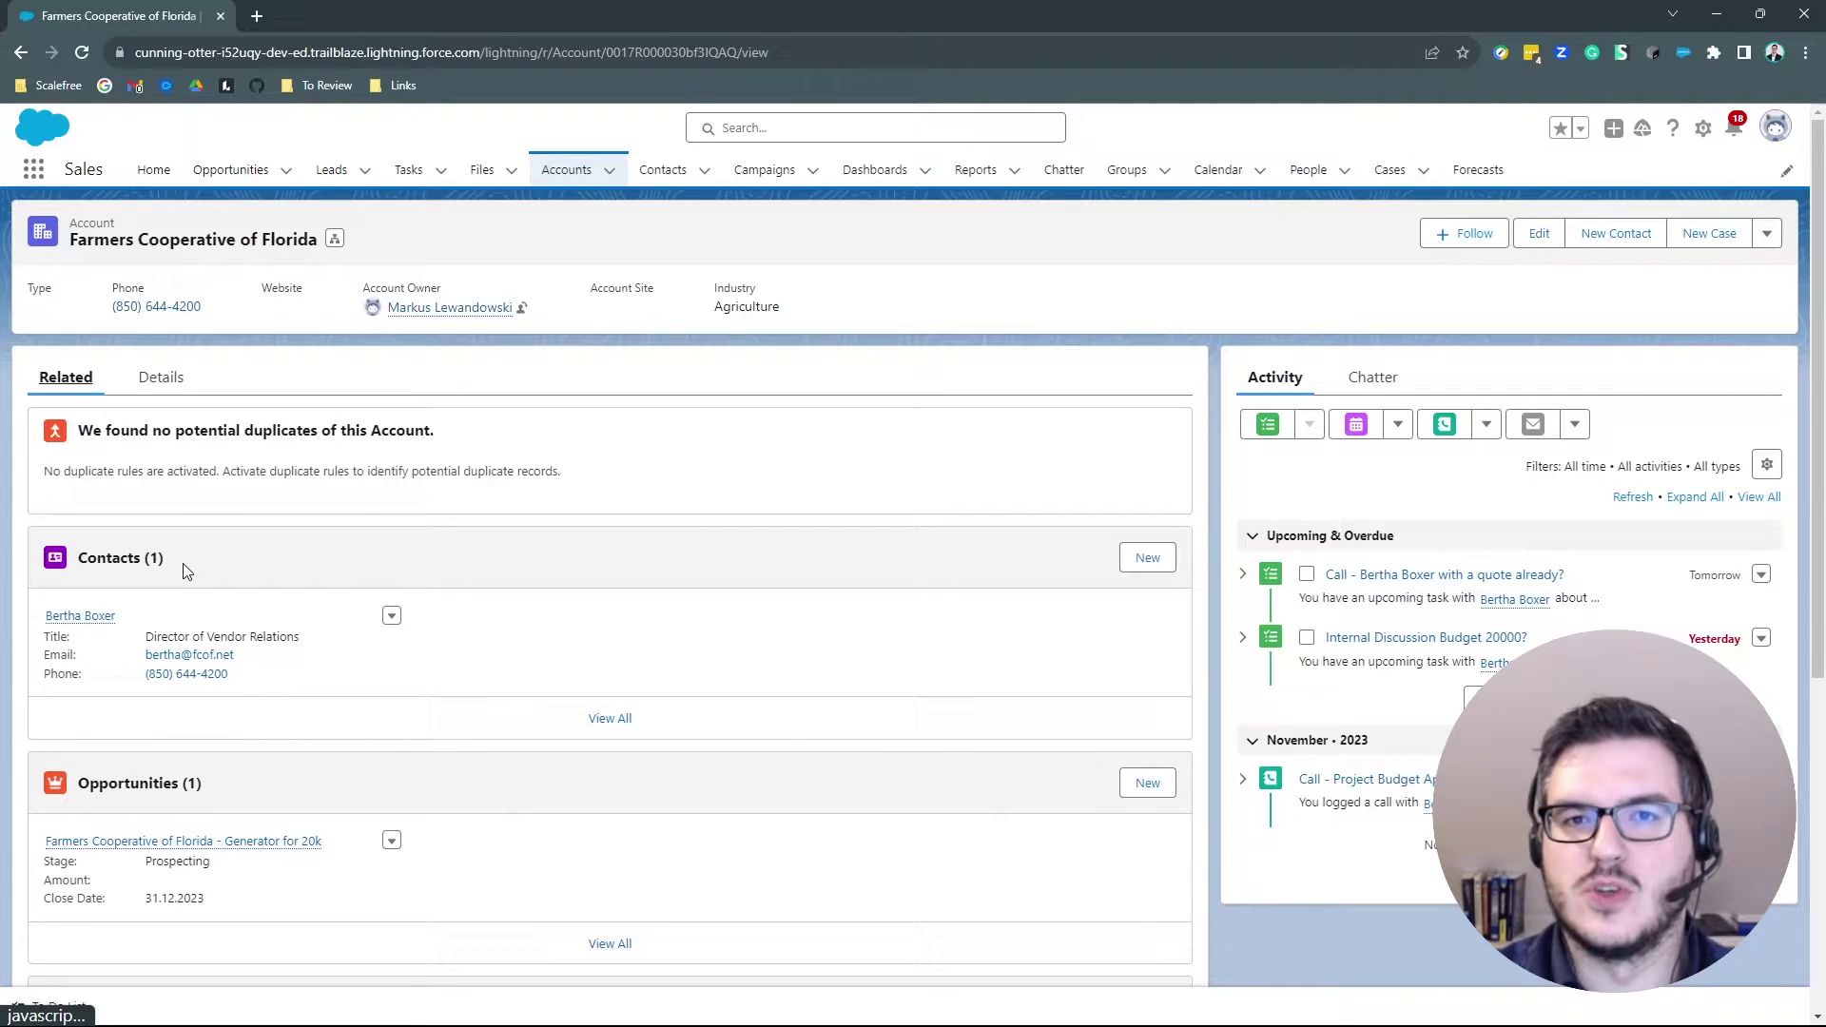
pyautogui.scroll(-2, 196, 701)
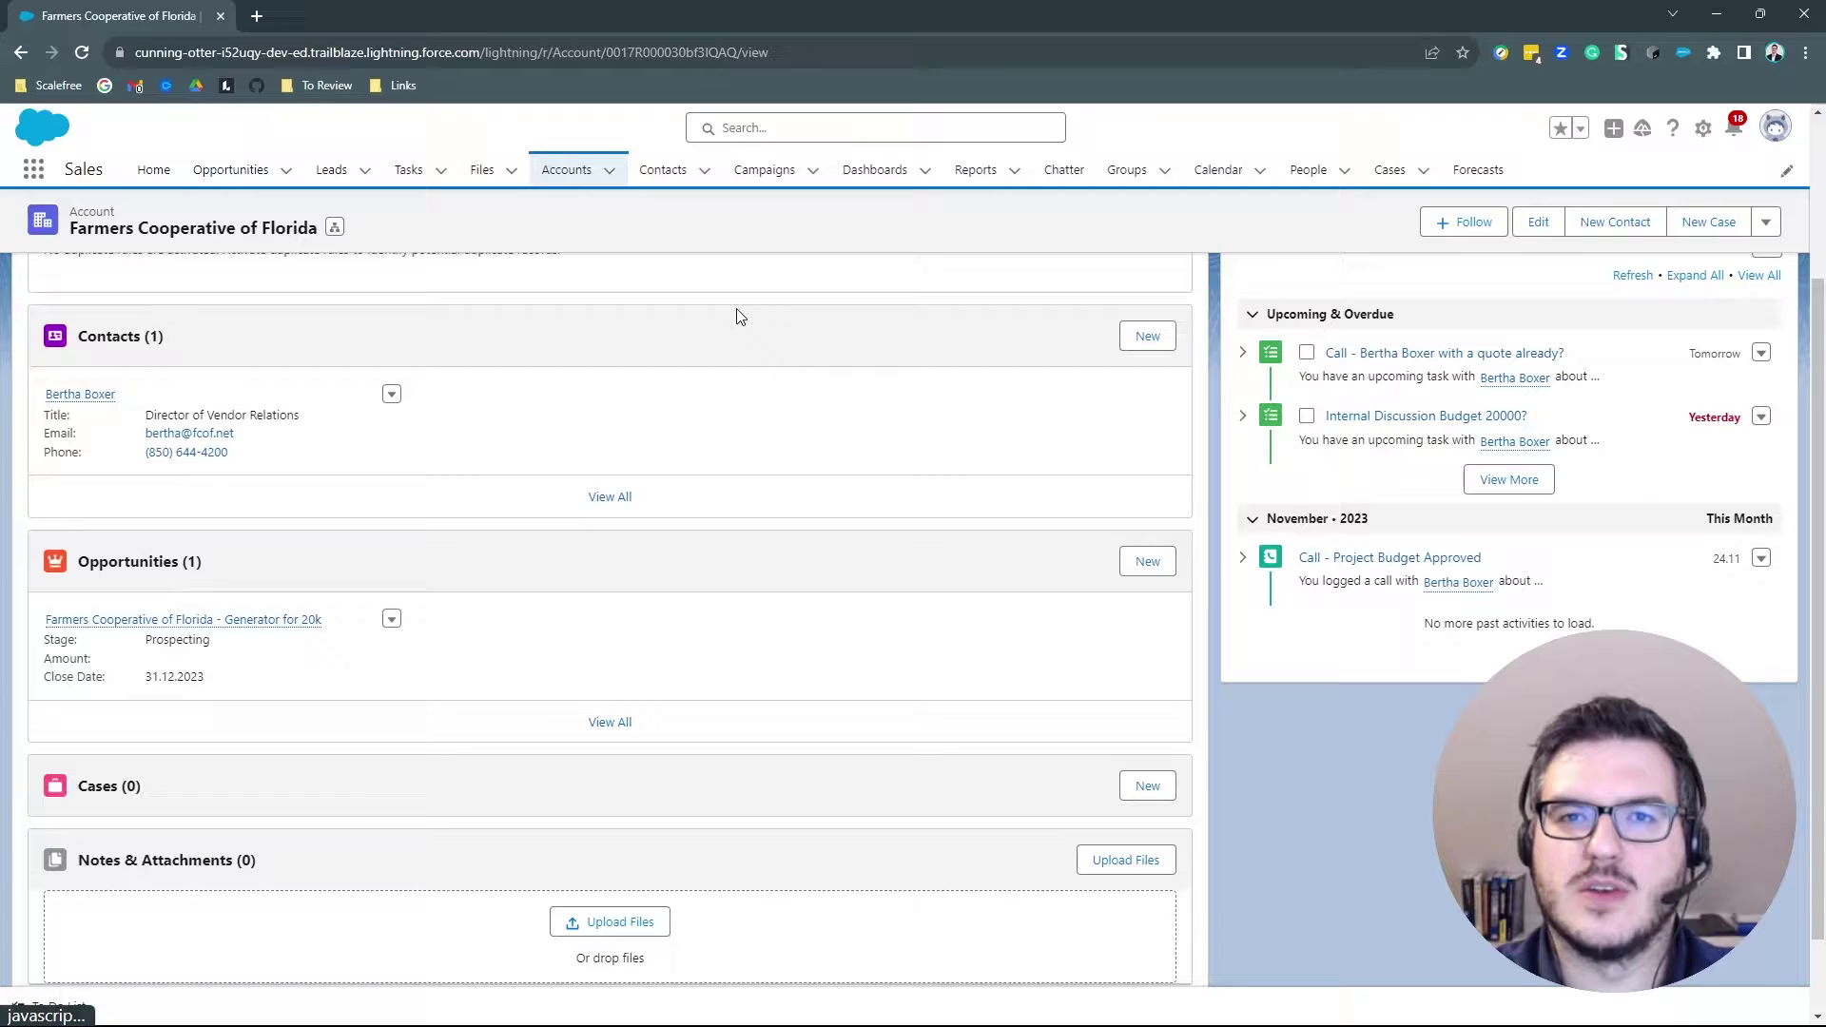
# Step: Open the Leads tab to list the 14 open leads
pyautogui.click(344, 181)
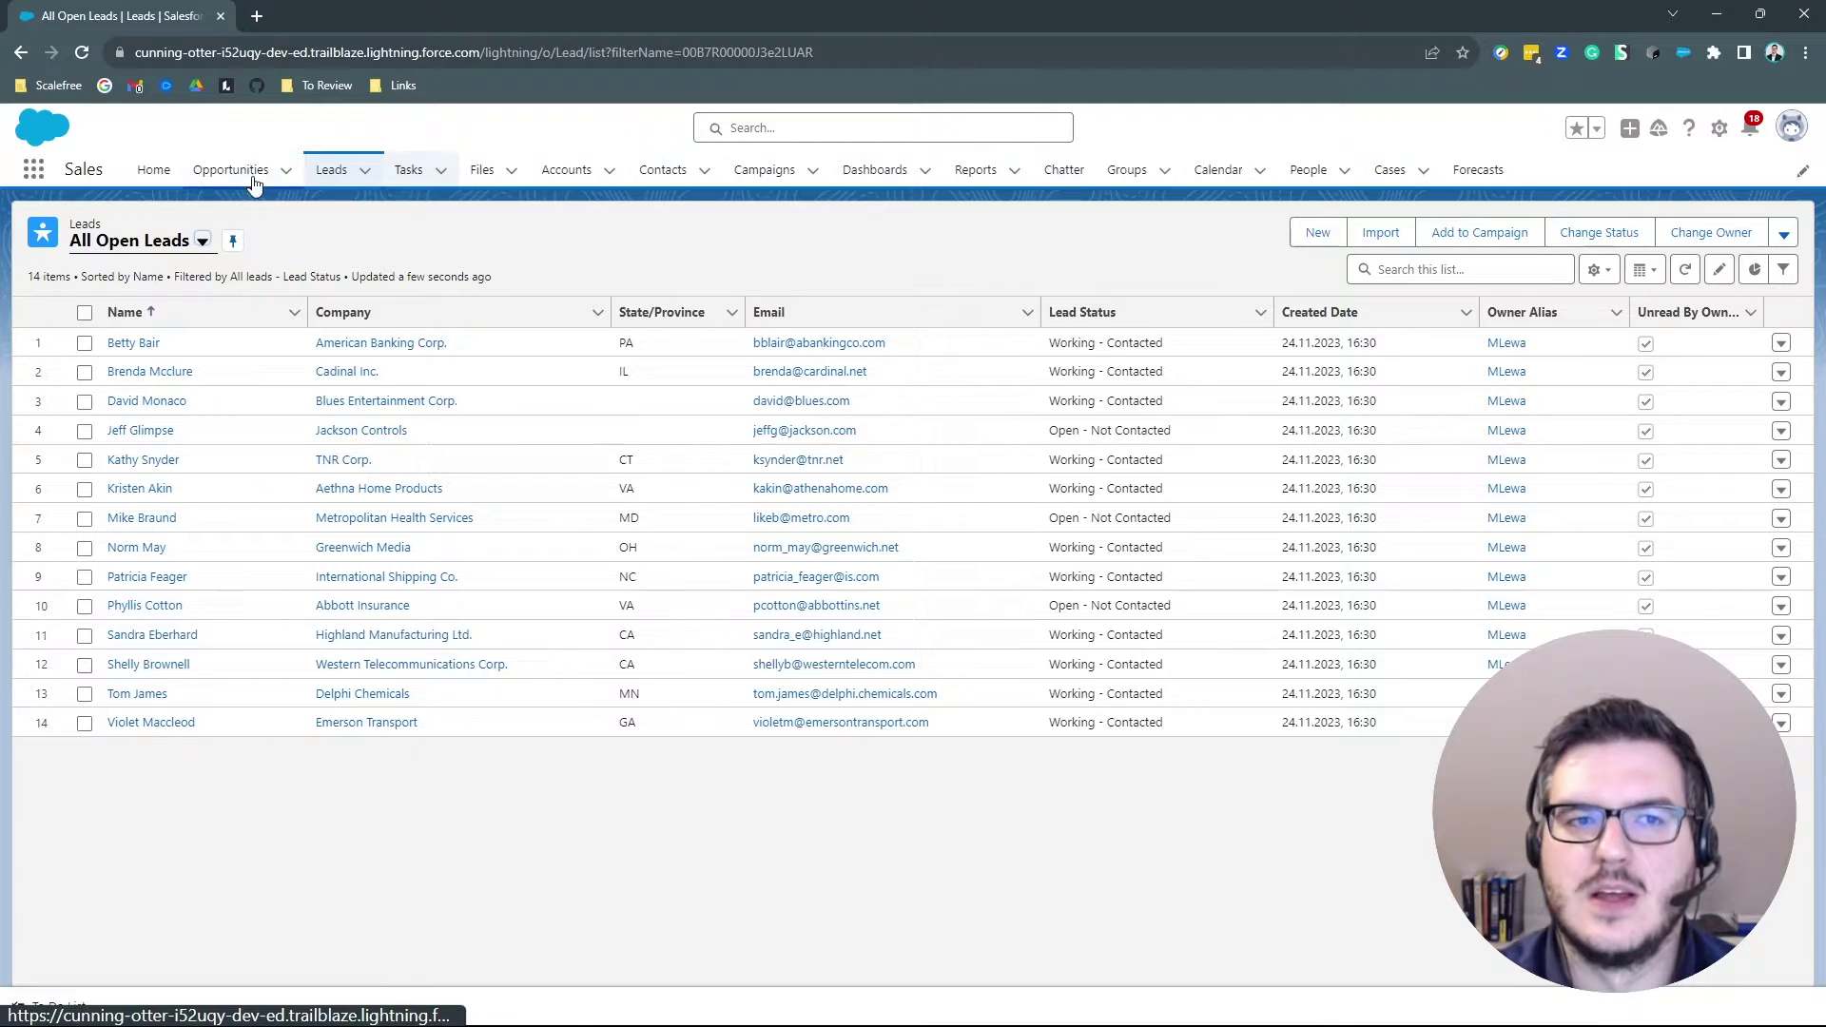
# Step: Open the Generator for 20k opportunity and start a new task with subject Send Quote
pyautogui.click(225, 172)
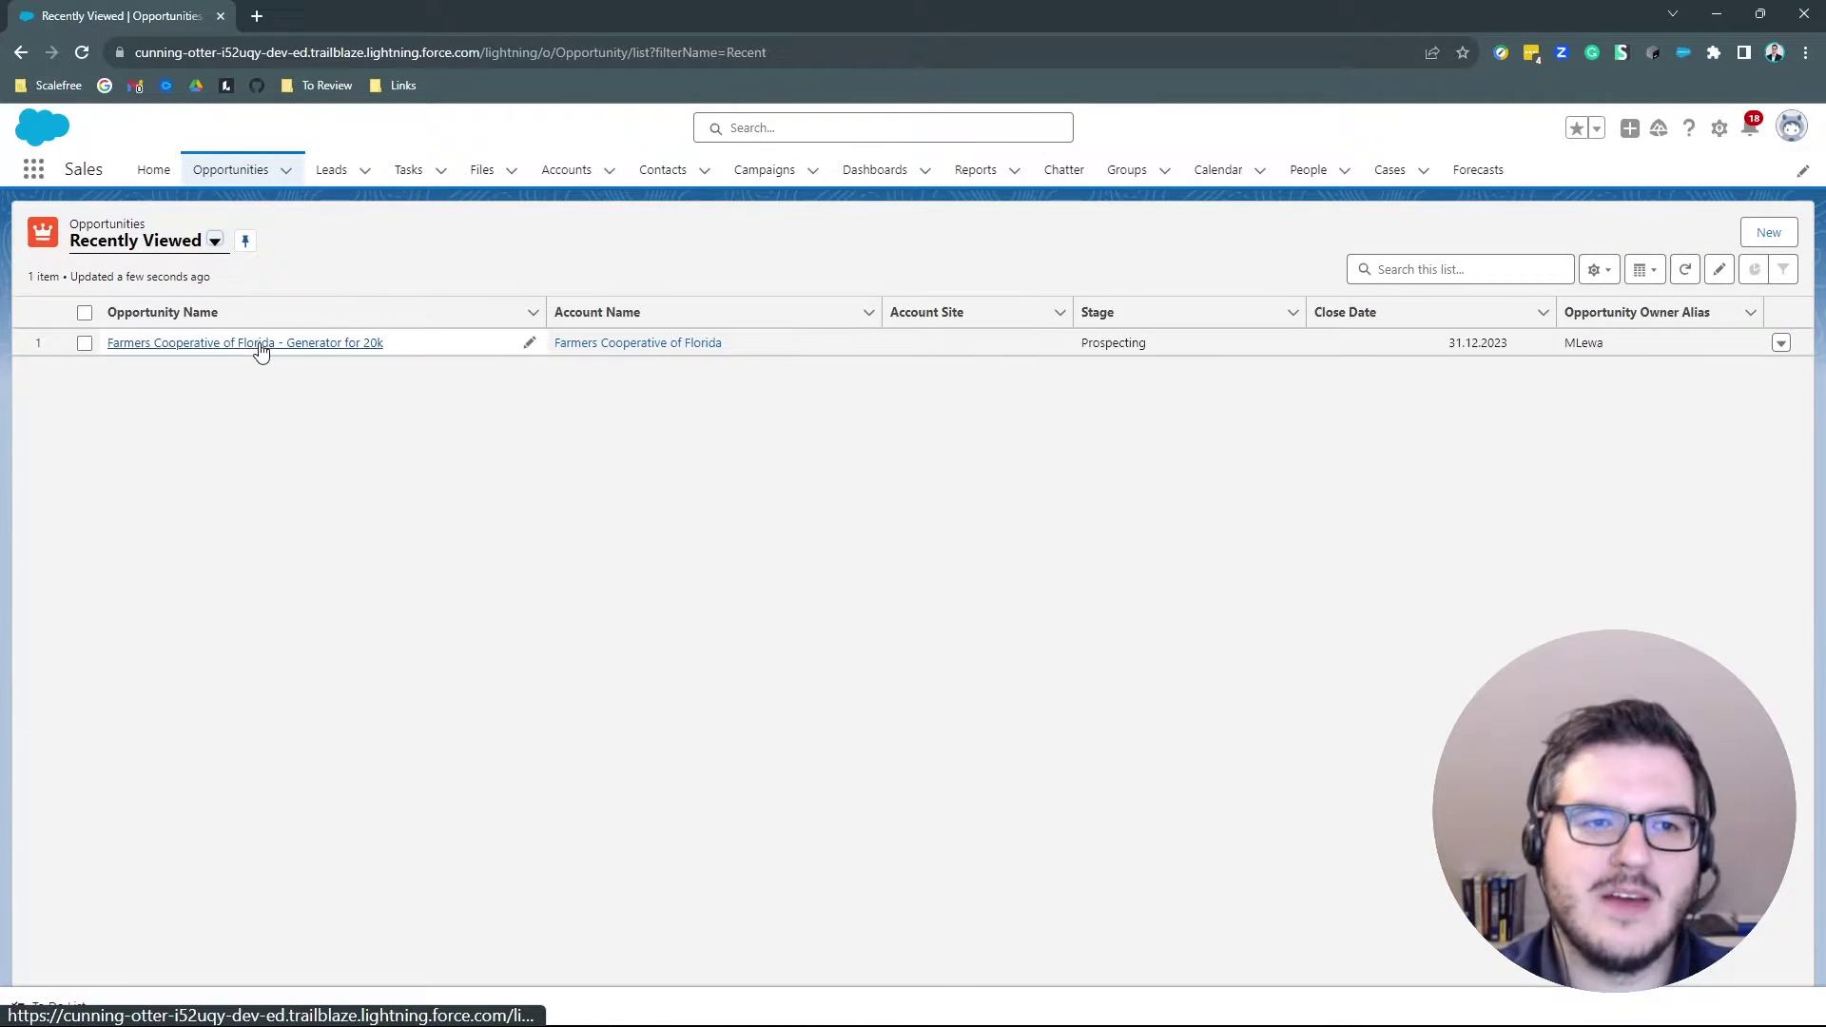
pyautogui.click(259, 342)
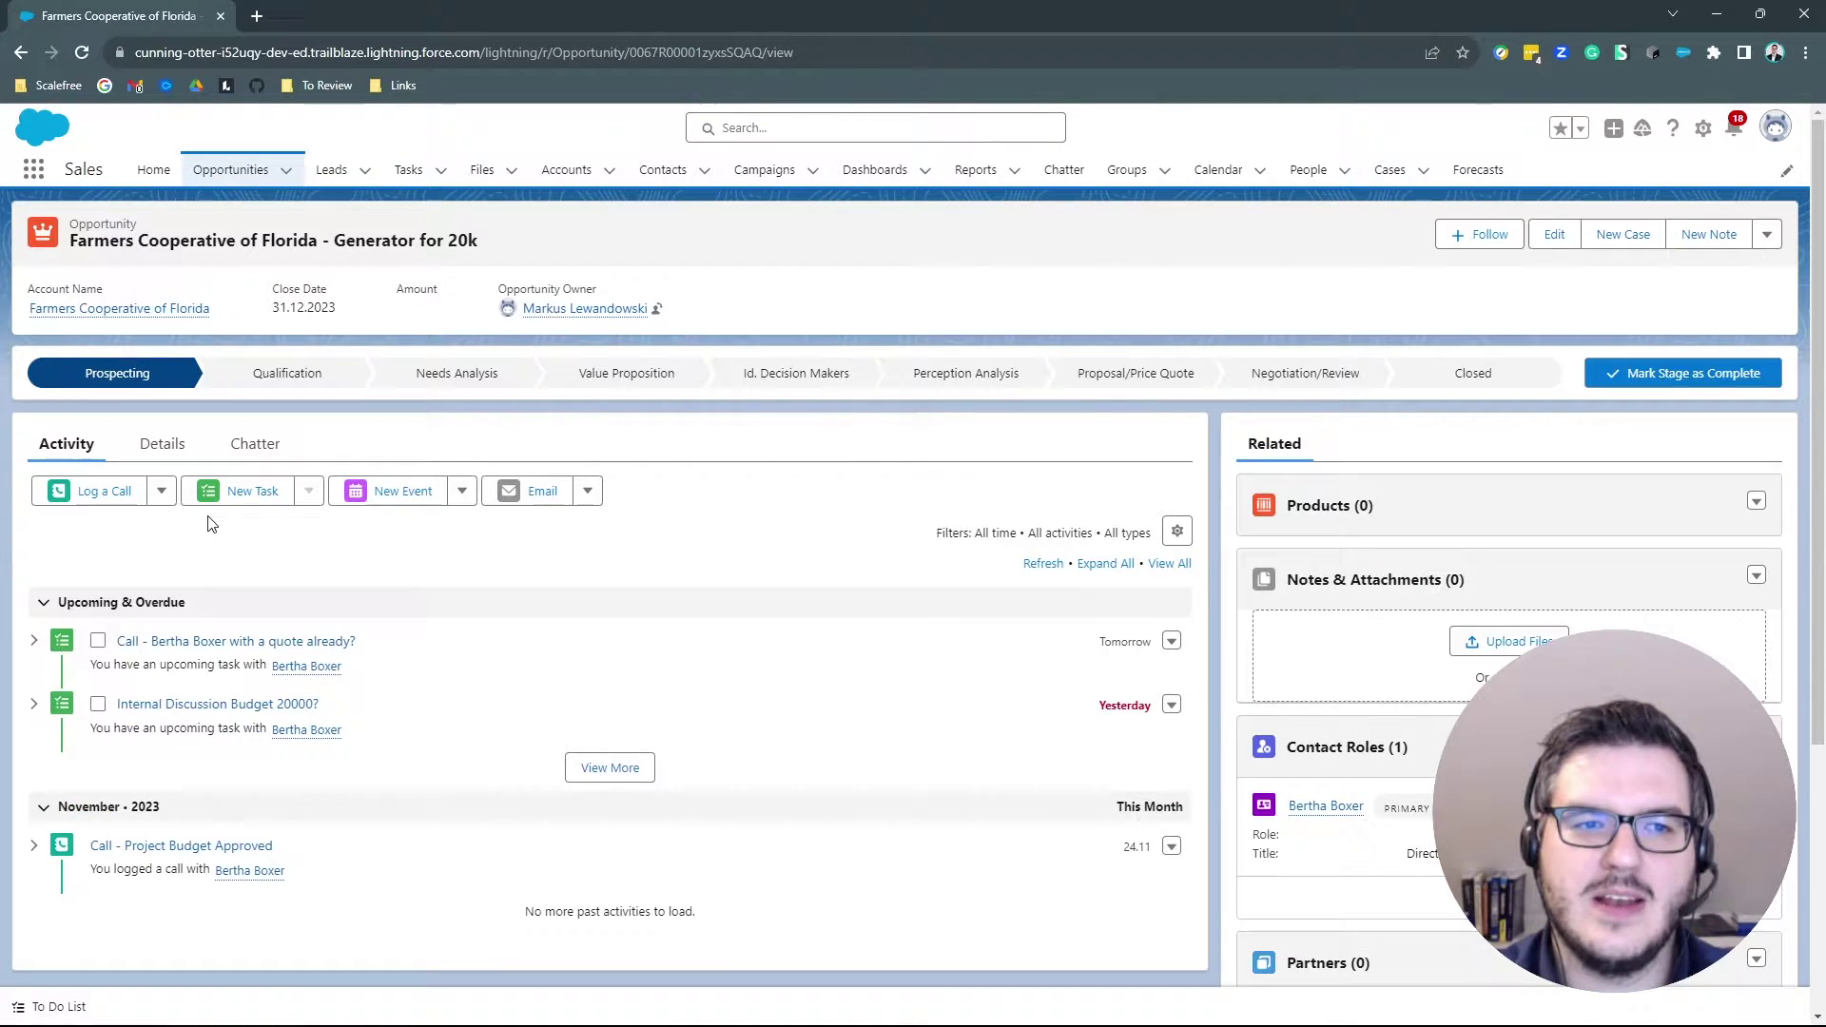
pyautogui.click(284, 497)
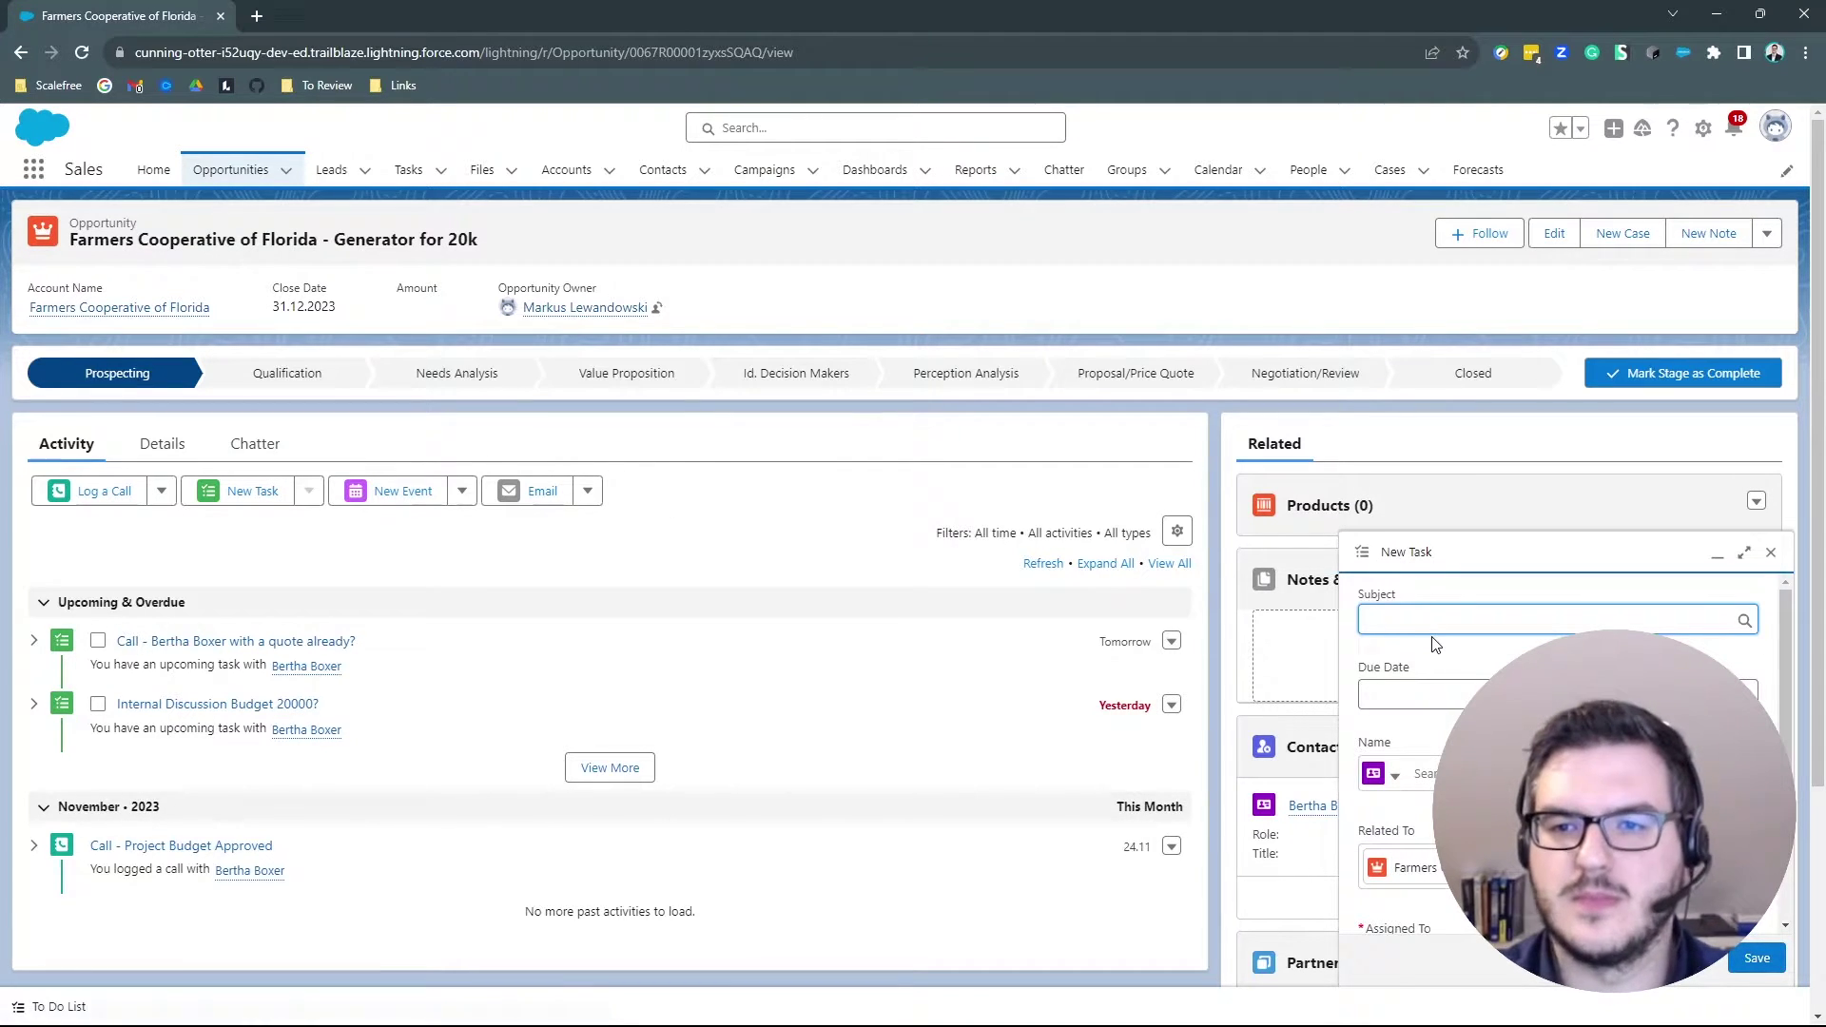
pyautogui.click(1413, 625)
pyautogui.press('Down')
pyautogui.press('Down')
pyautogui.press('Down')
pyautogui.press('Down')
pyautogui.press('Down')
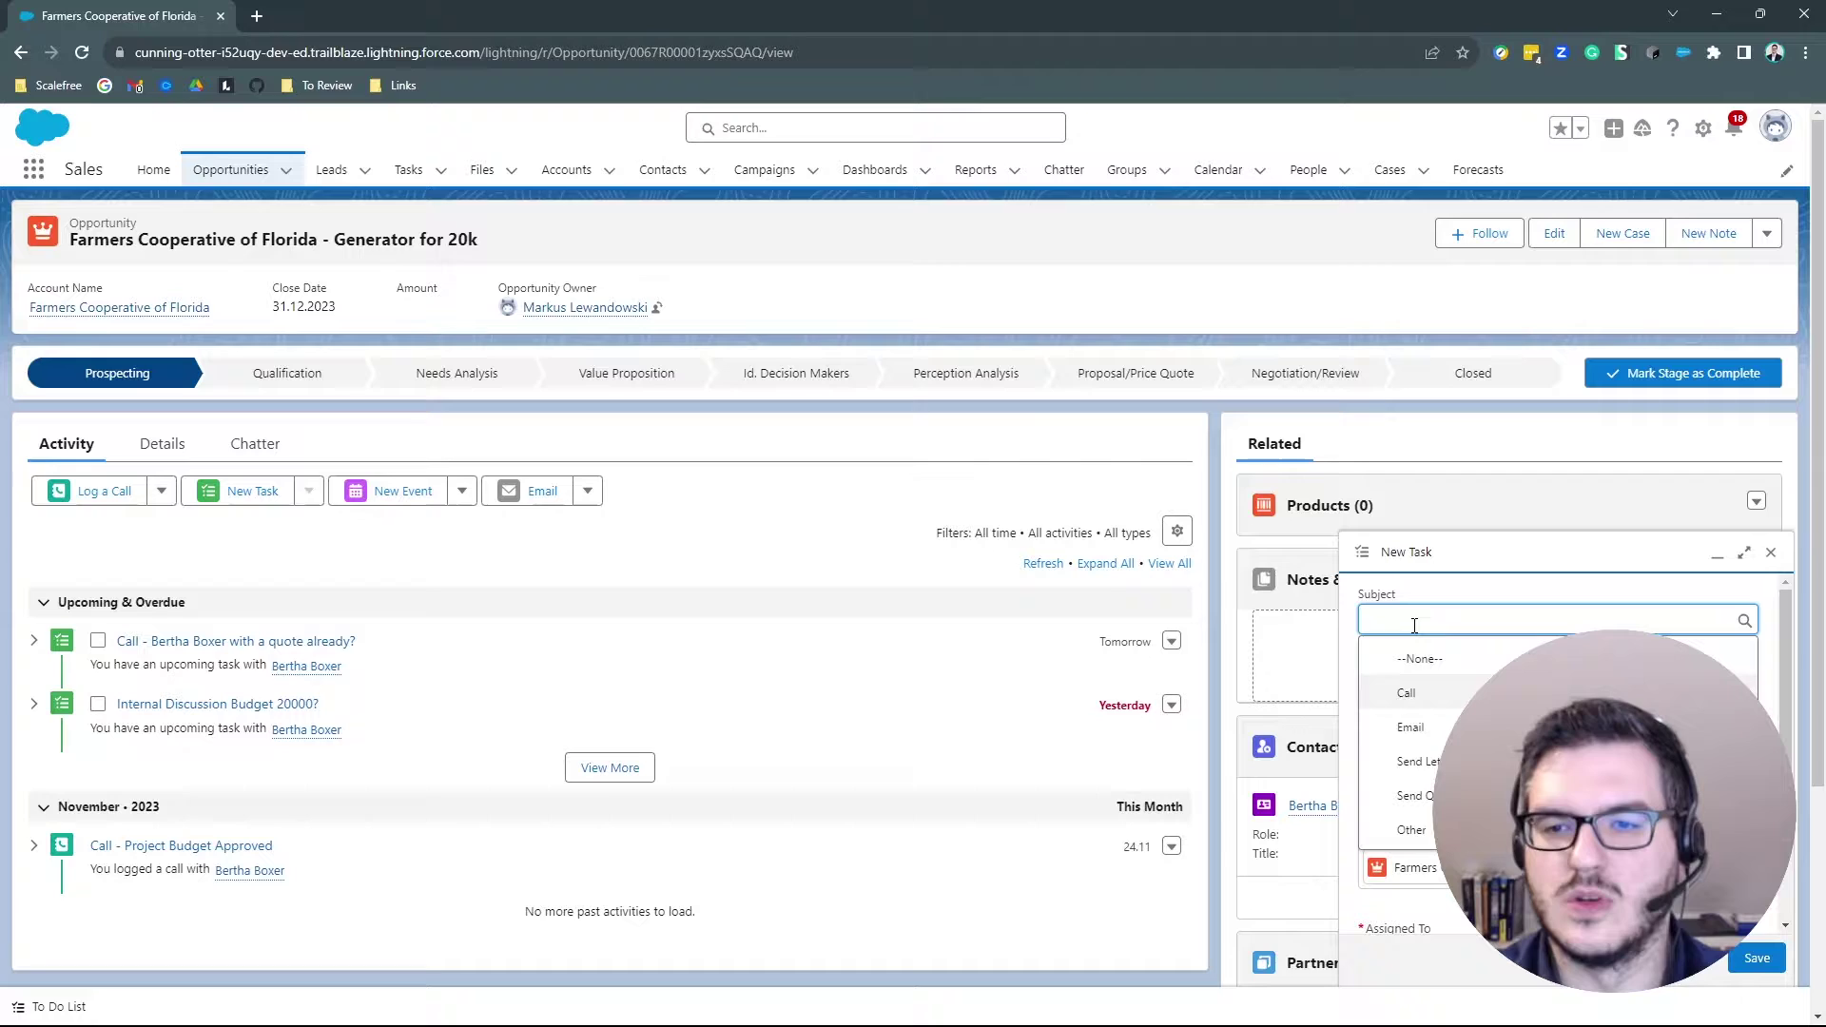
pyautogui.press('Up')
pyautogui.press('Return')
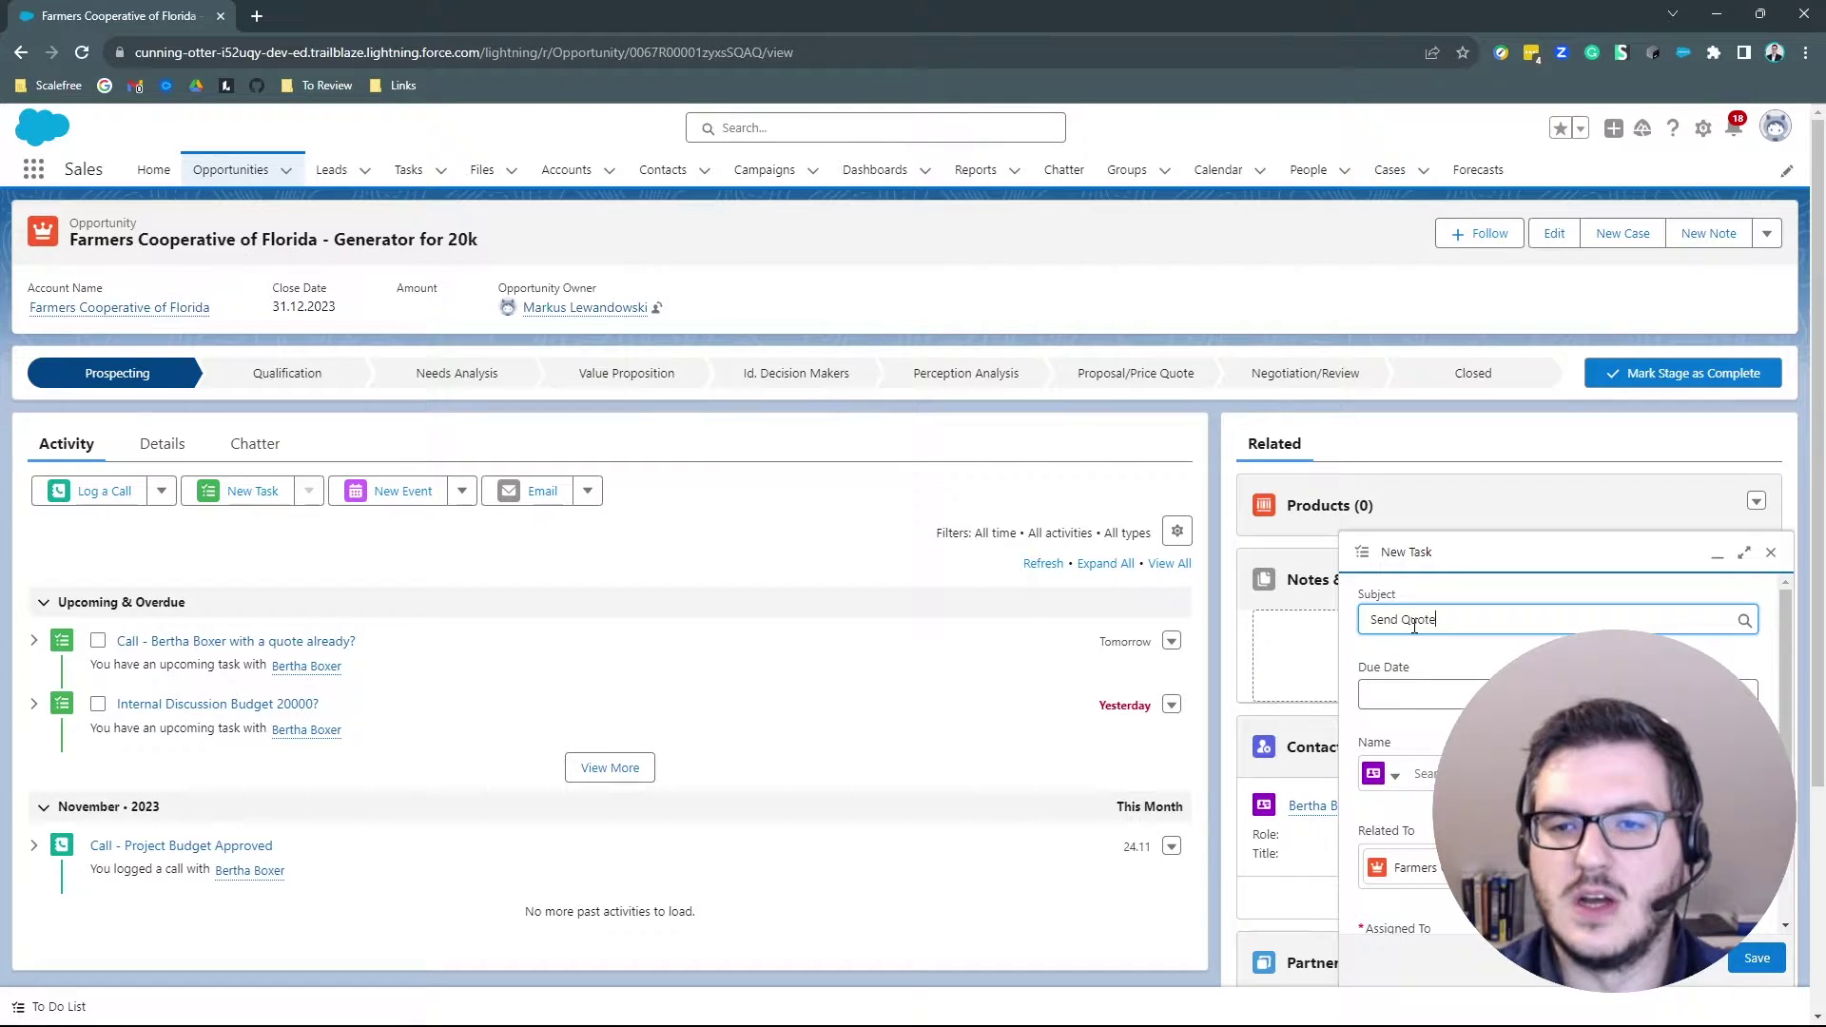
# Step: Give the task due date 14.12.2023 and status In Progress, and save it
pyautogui.press('Tab')
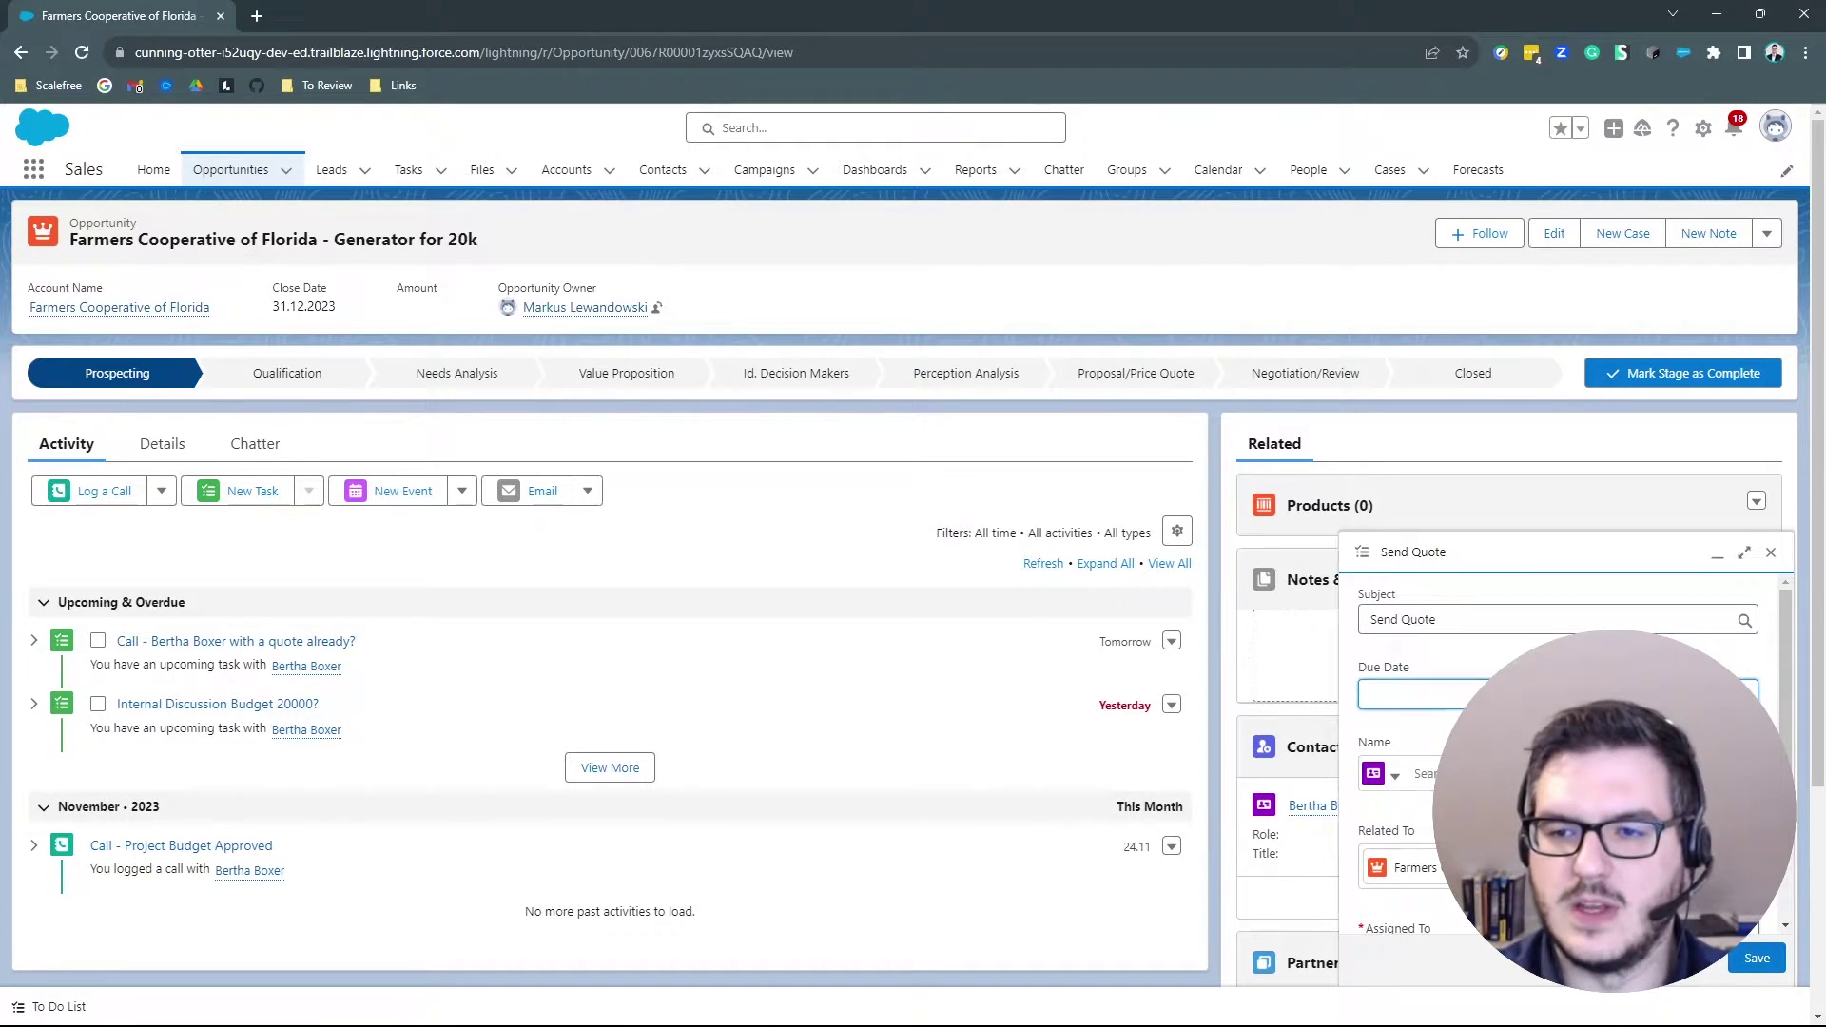
pyautogui.press('Down')
pyautogui.press('Down')
pyautogui.press('Down')
pyautogui.press('Right')
pyautogui.press('Right')
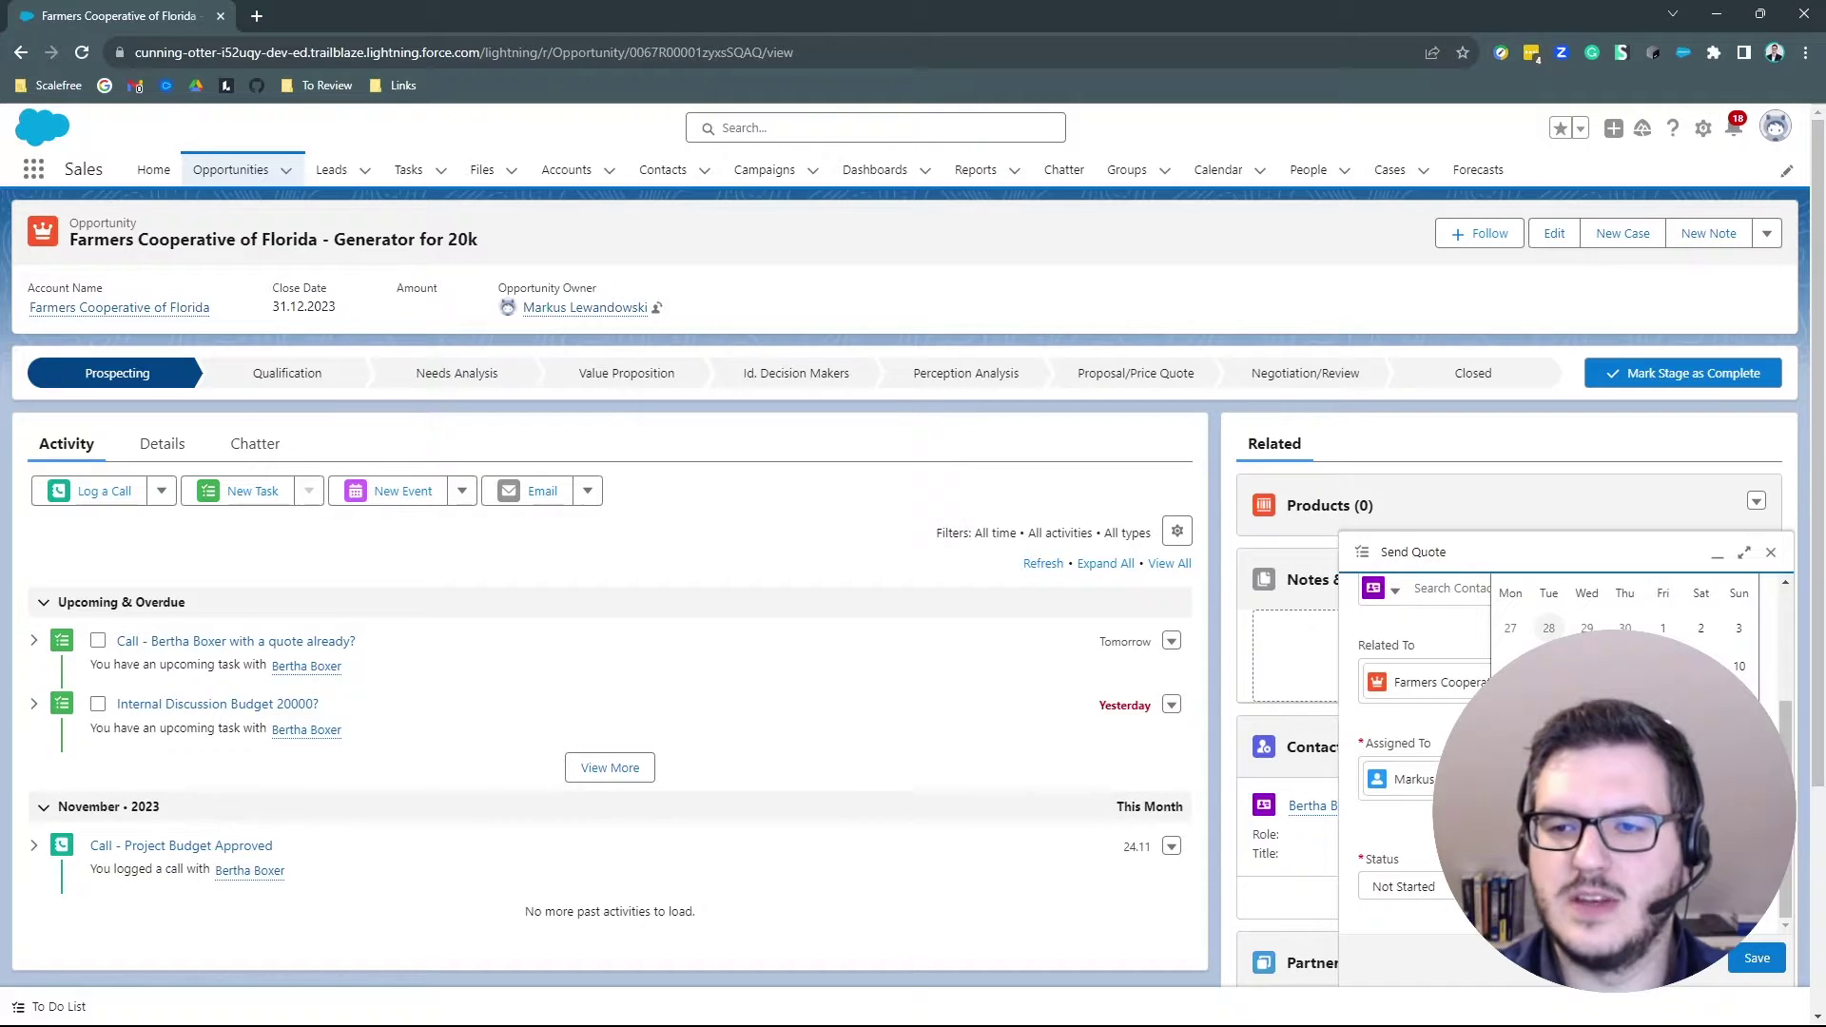
pyautogui.press('Return')
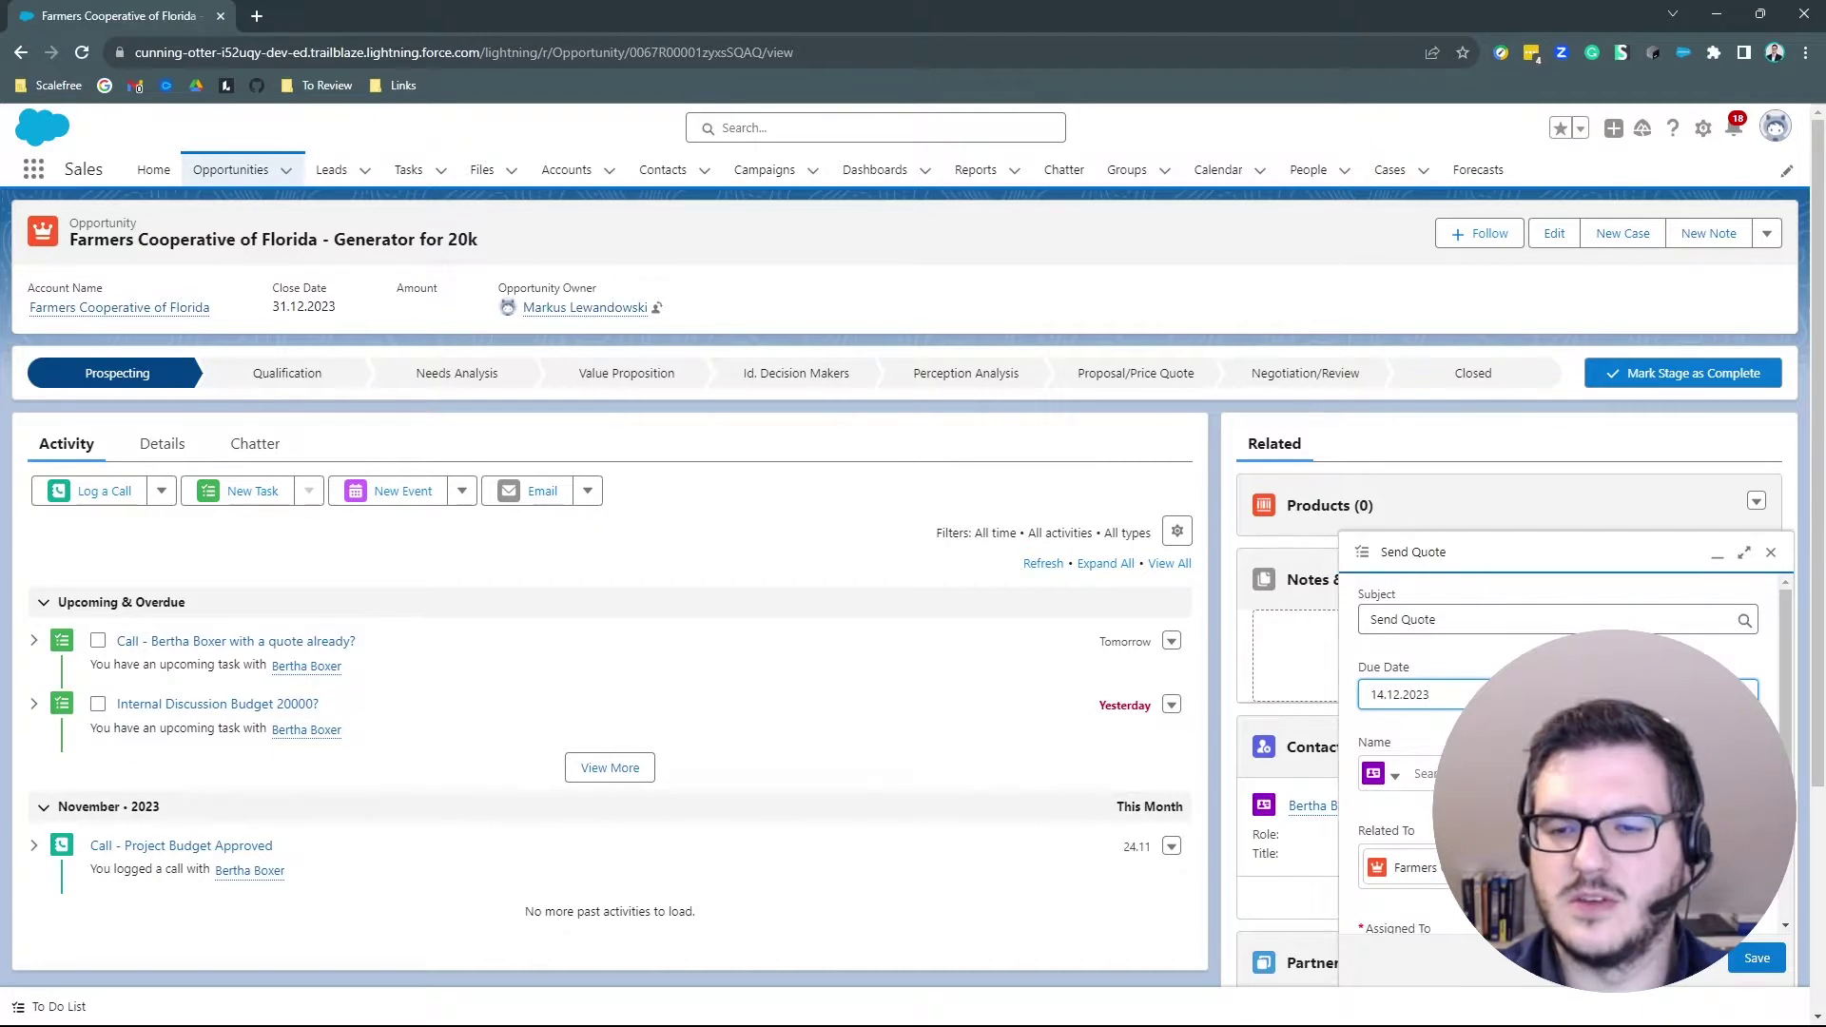
pyautogui.press('Tab')
pyautogui.press('Tab')
pyautogui.press('Tab')
pyautogui.press('Tab')
pyautogui.press('Tab')
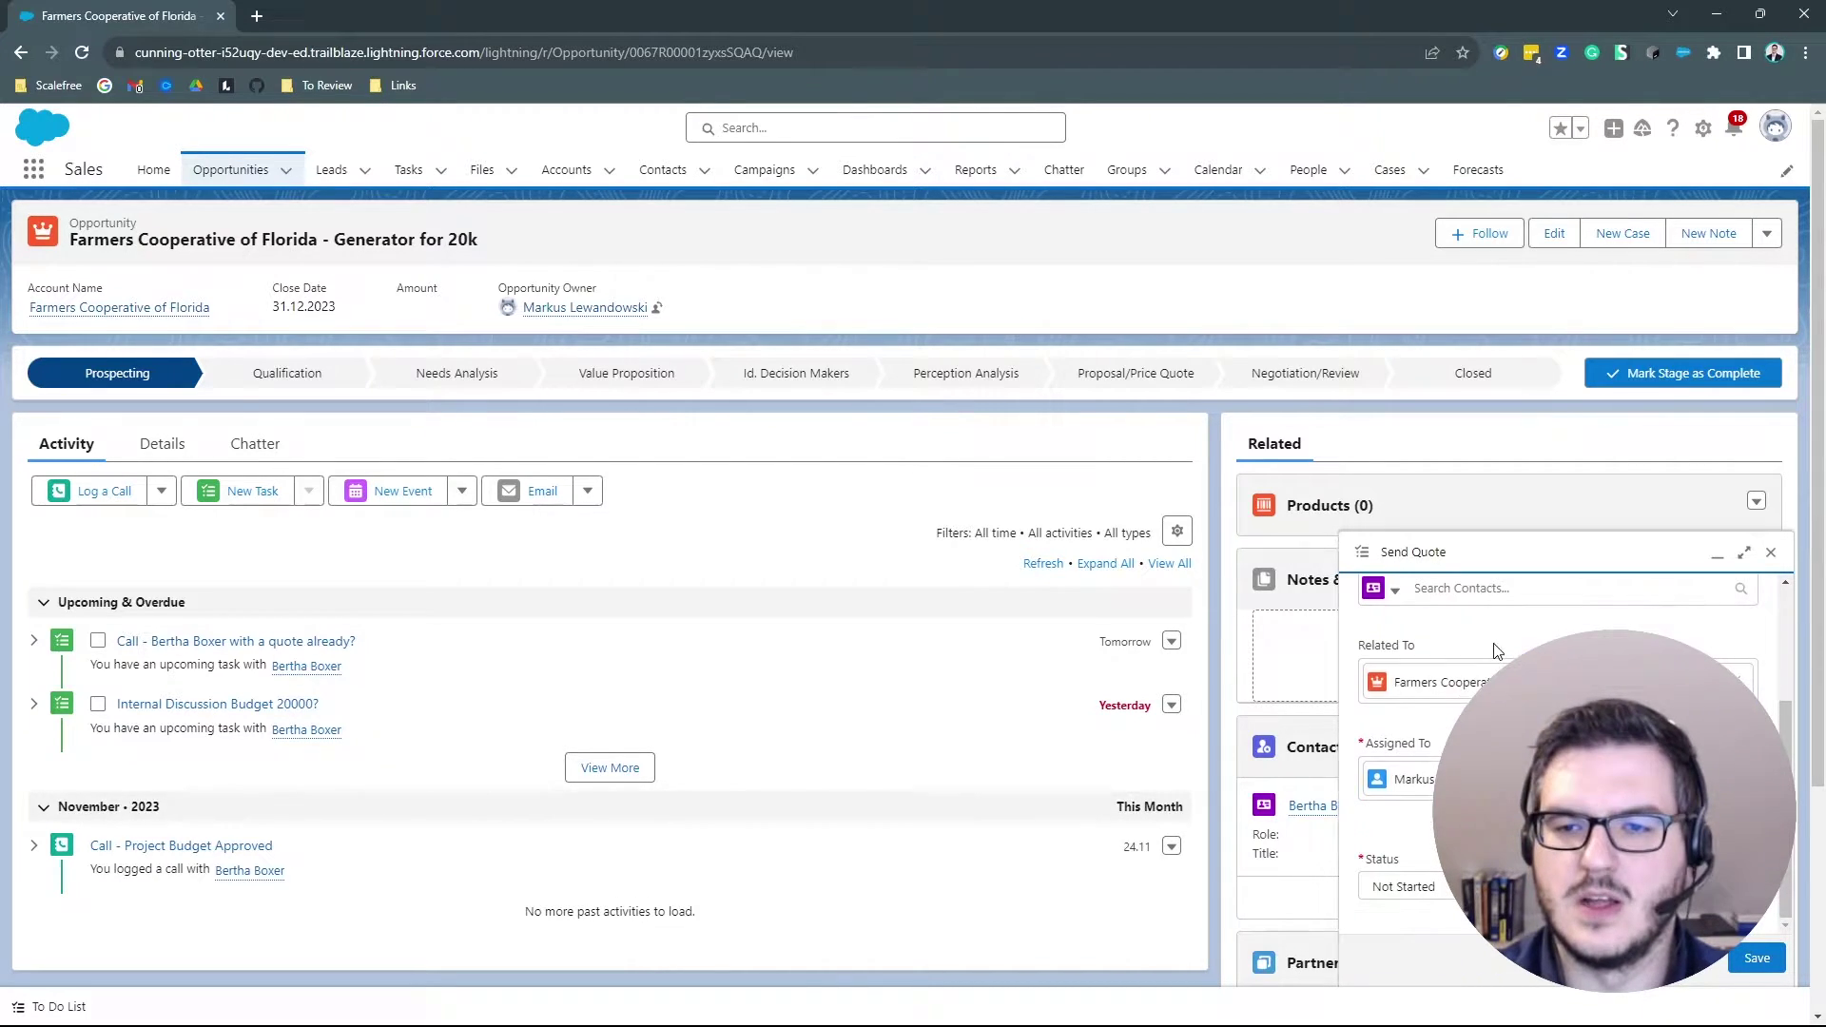
pyautogui.press('Down')
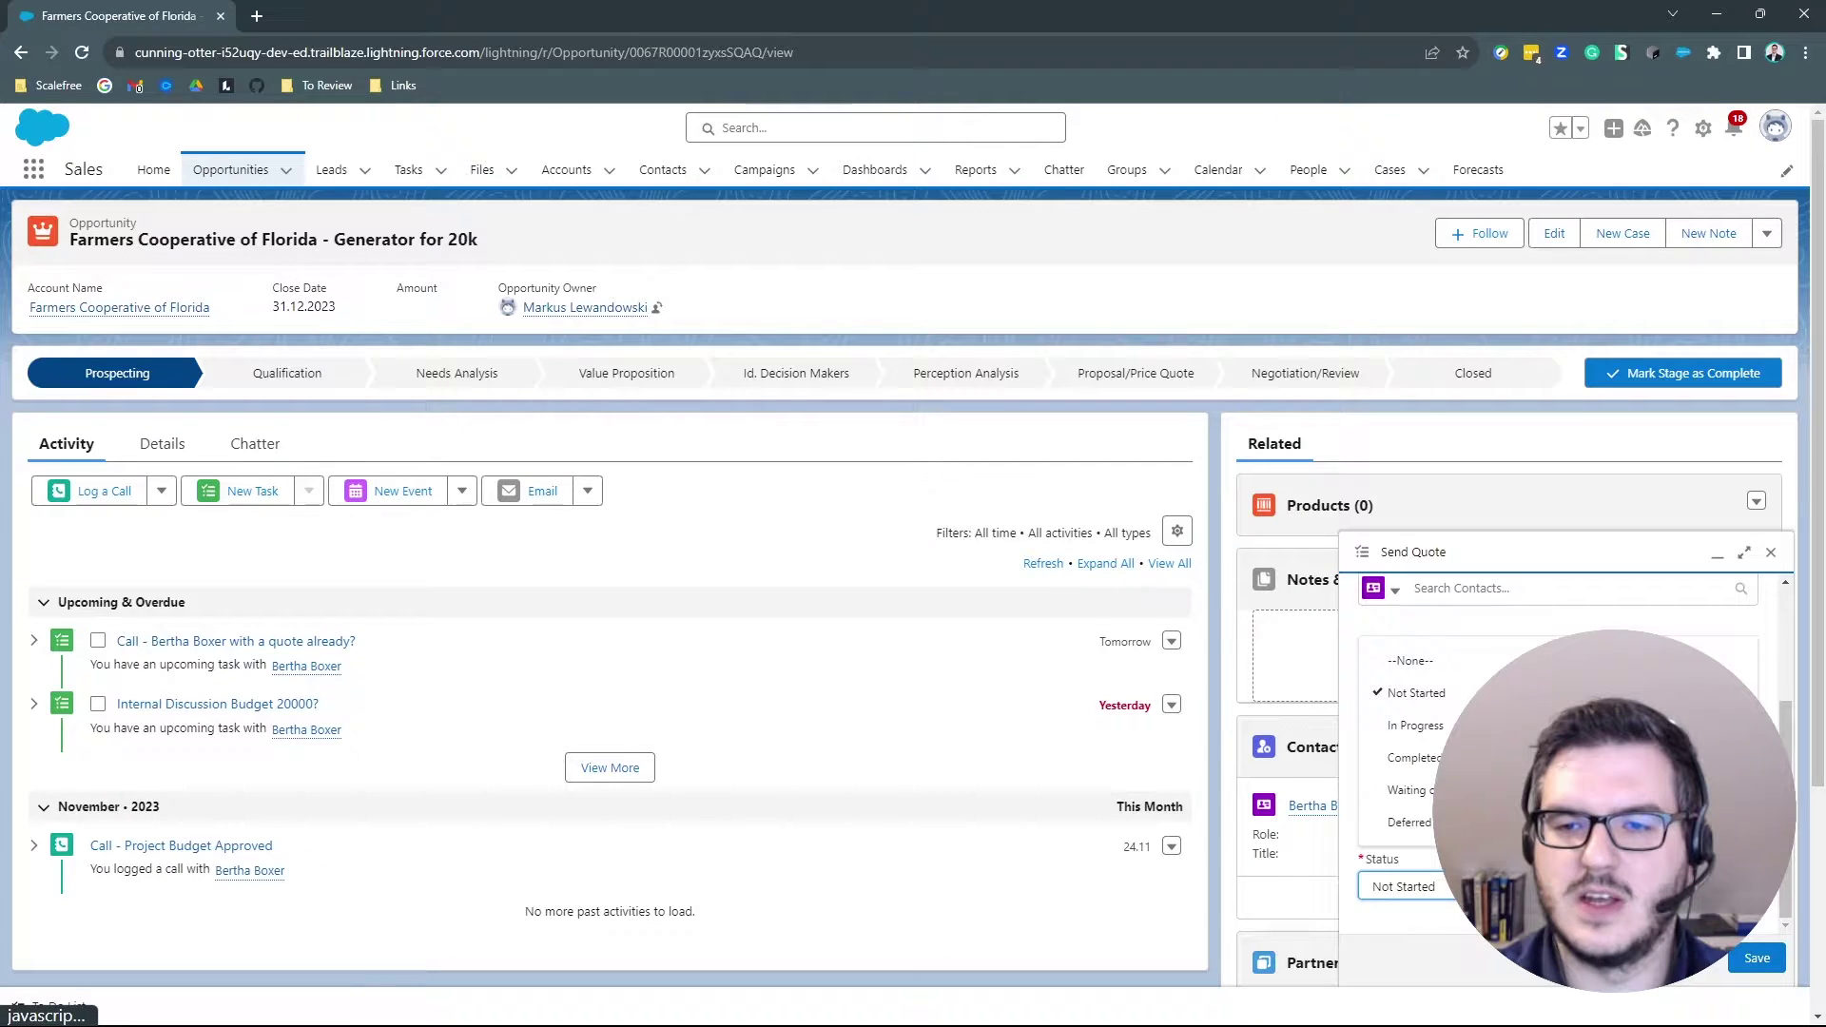
pyautogui.press('Down')
pyautogui.press('Return')
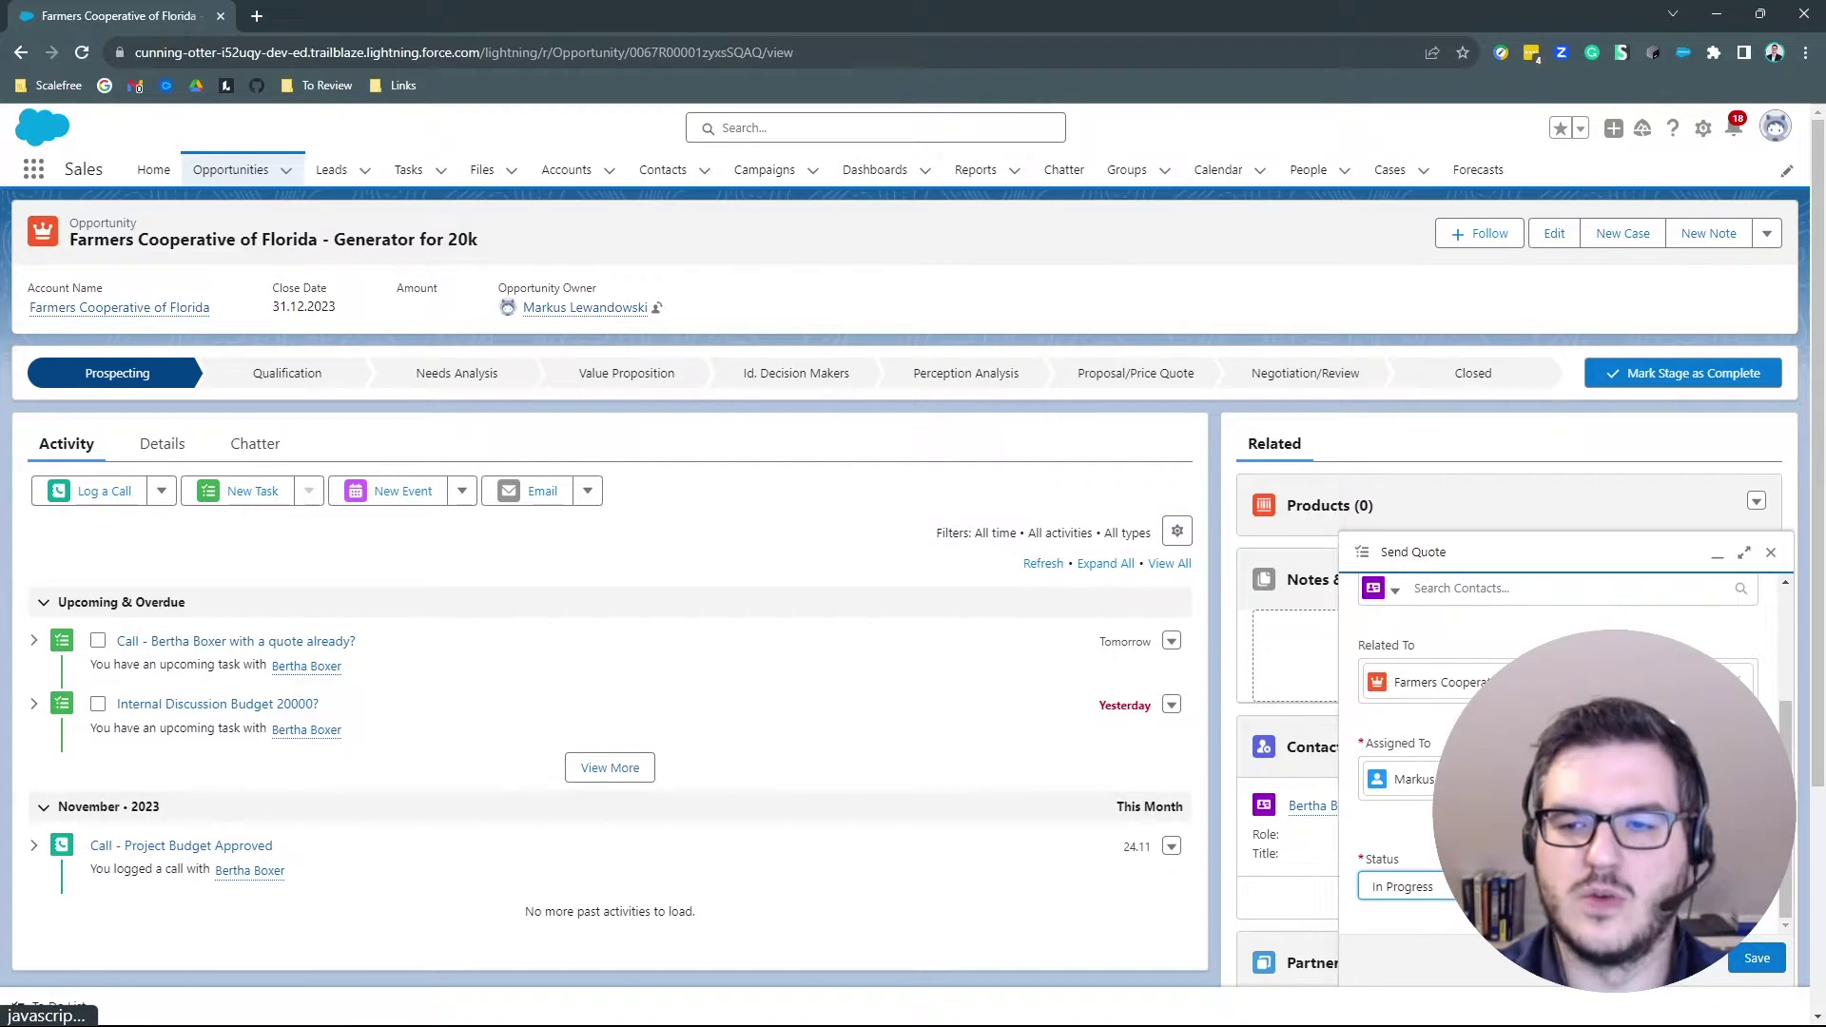
pyautogui.click(1767, 963)
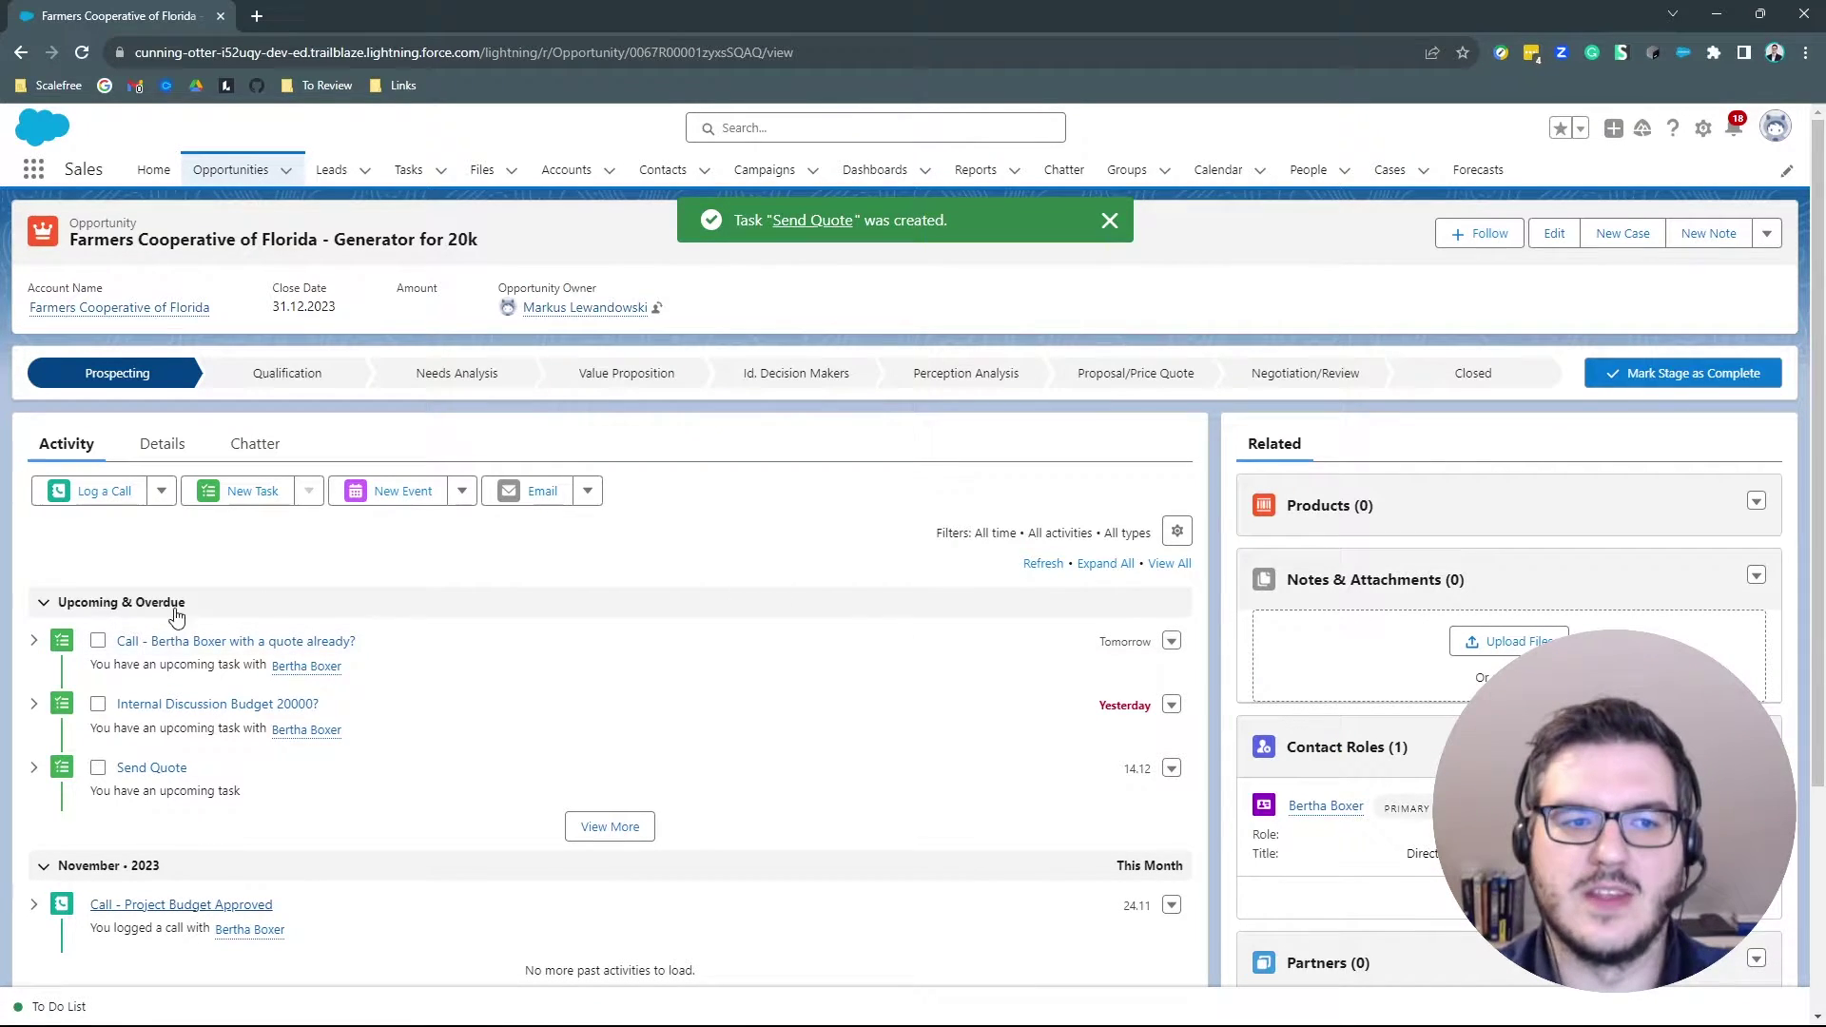
# Step: View the new Send Quote task, then reopen the Generator for 20k opportunity
pyautogui.click(167, 769)
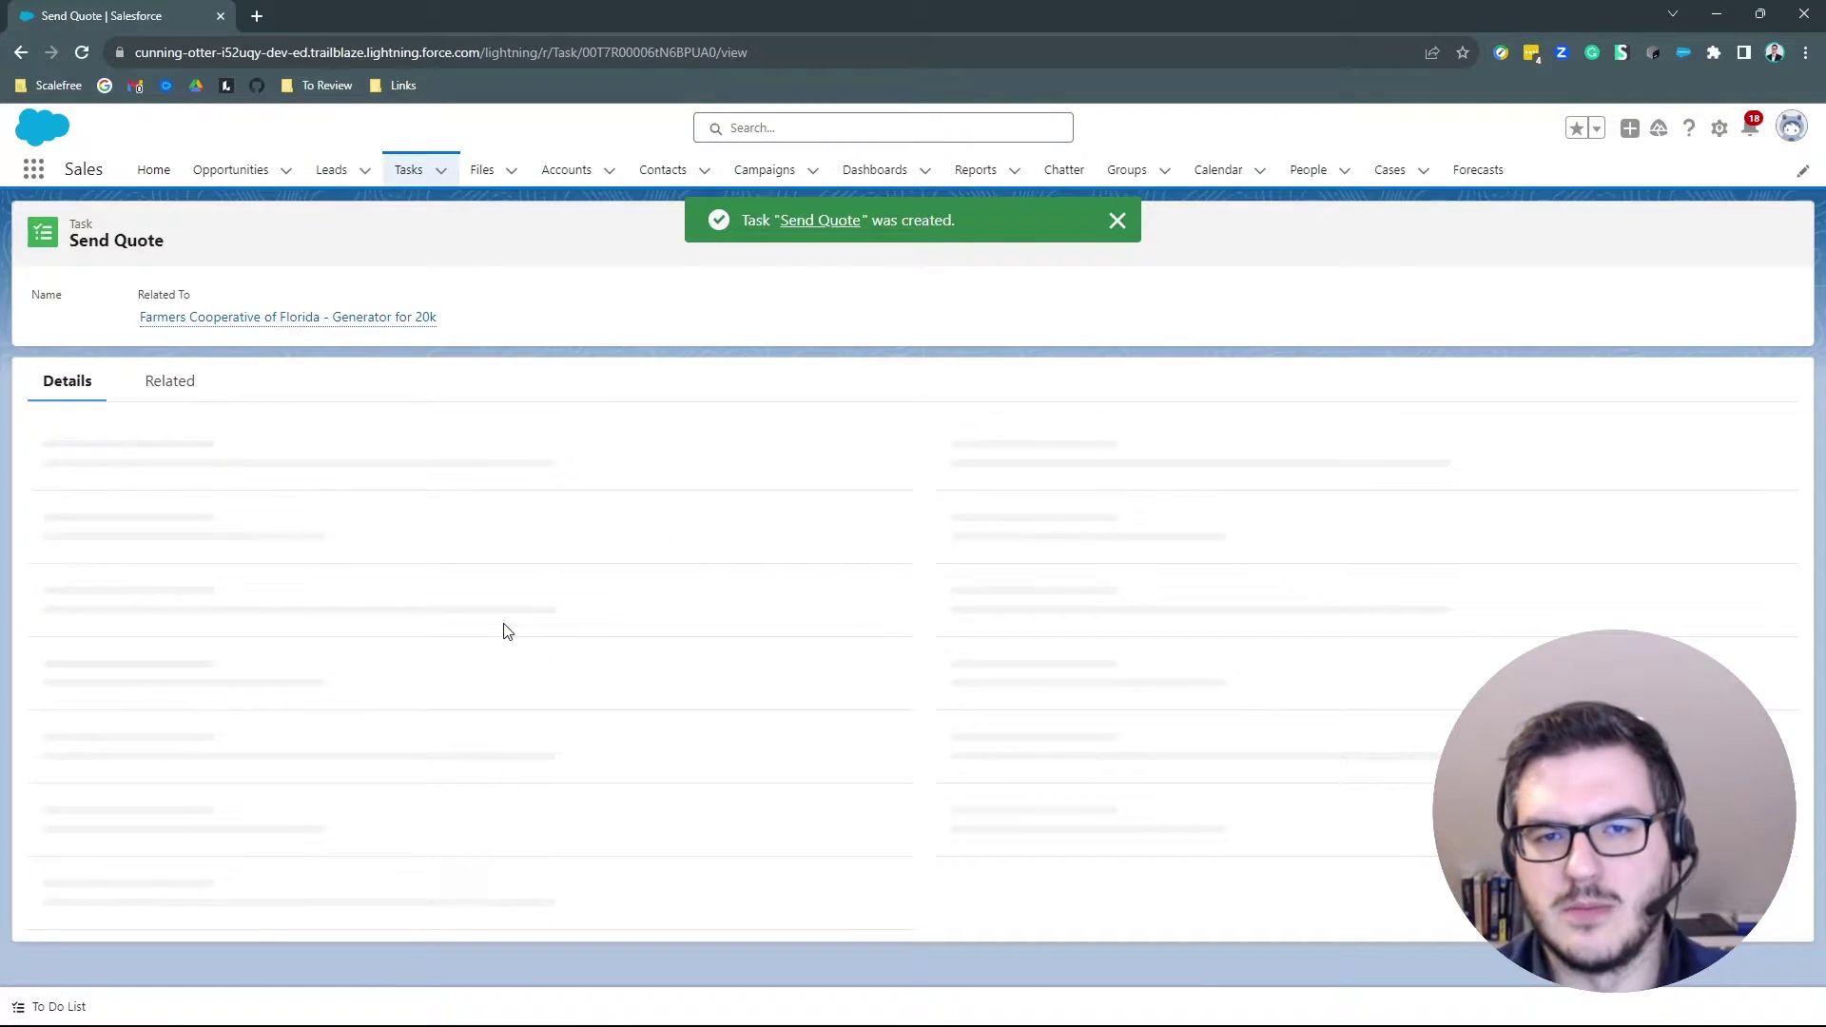
pyautogui.click(231, 169)
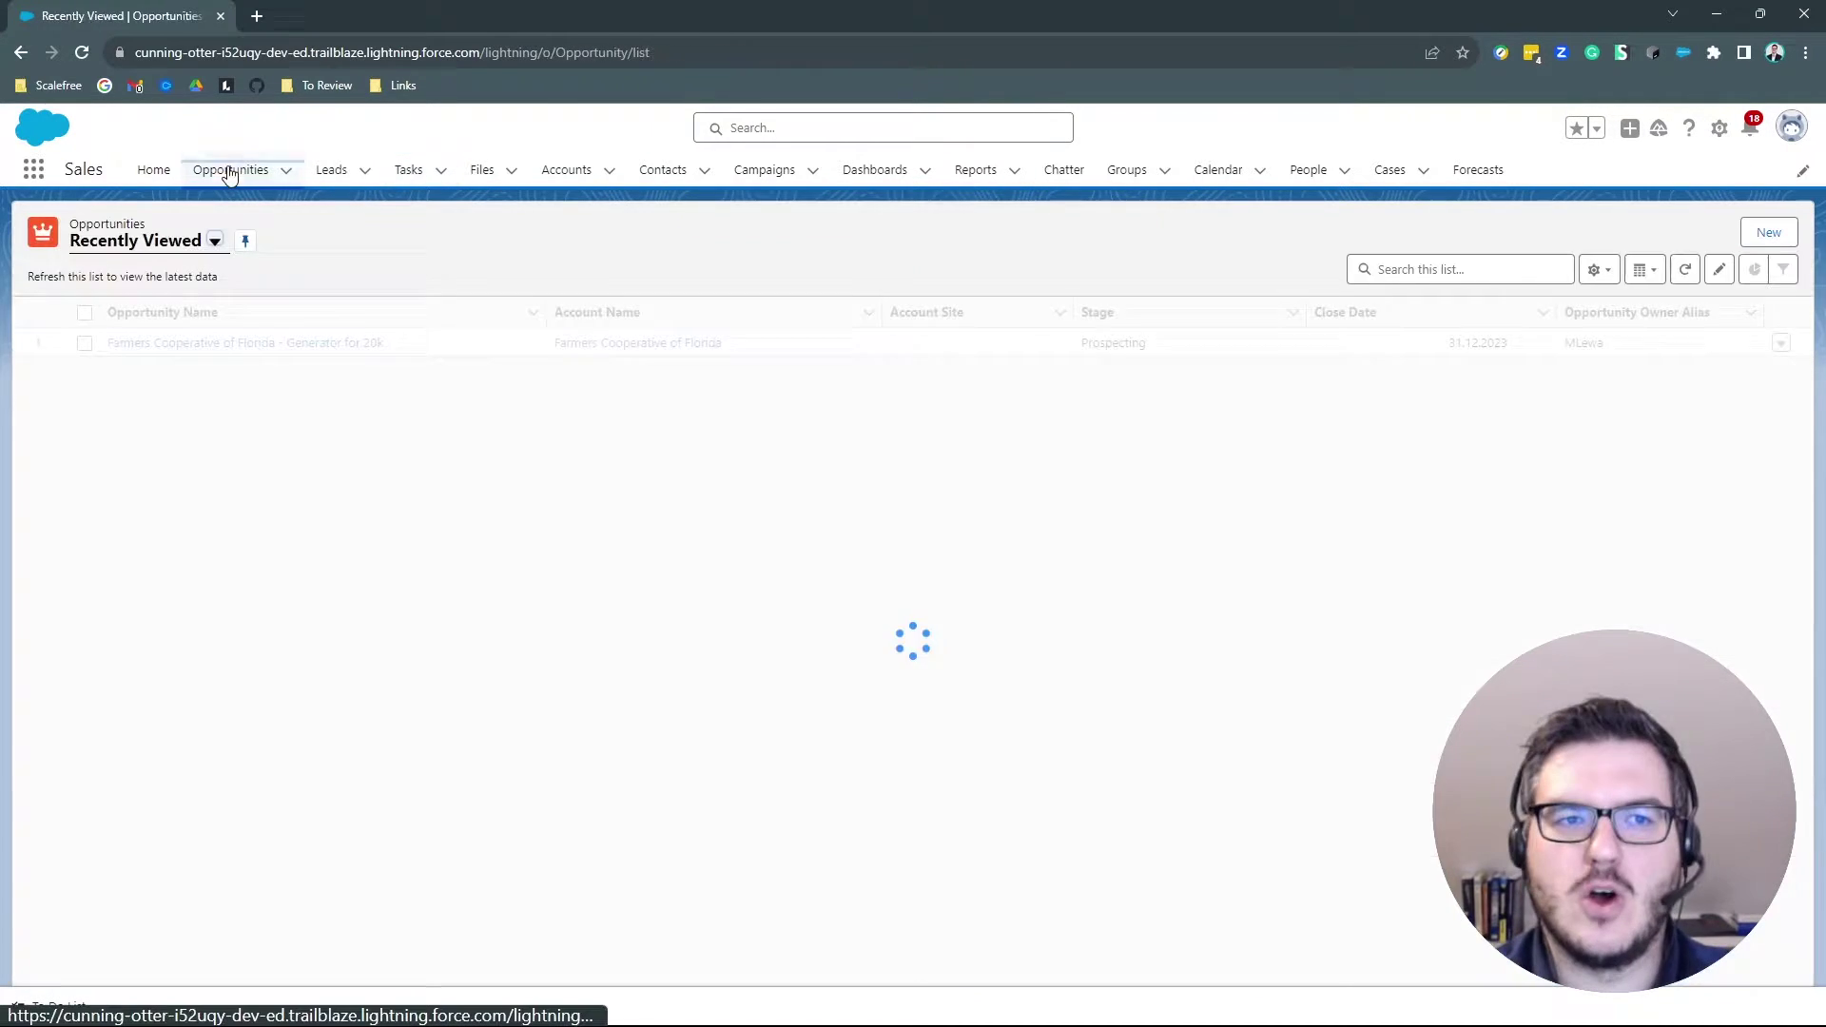
pyautogui.click(235, 348)
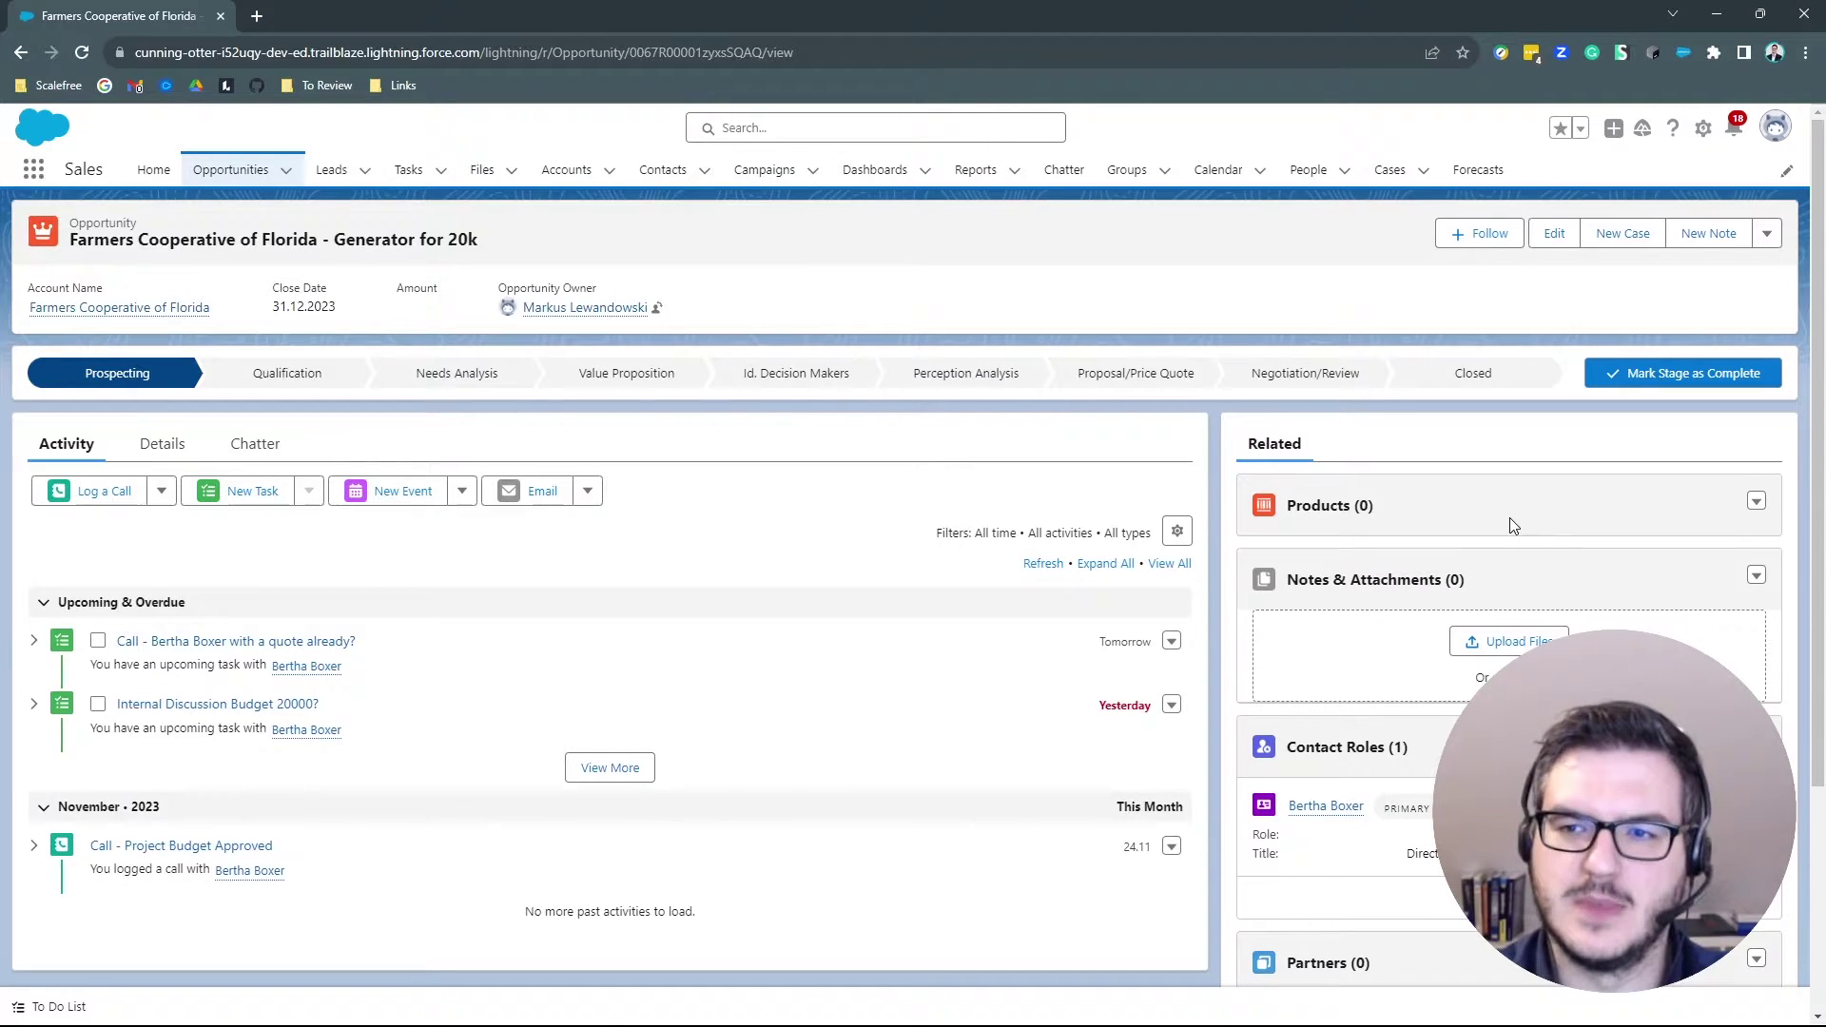
# Step: Add products from the Standard price book, selecting GenWatt Propane 100kW and Installation: Portable
pyautogui.click(1757, 502)
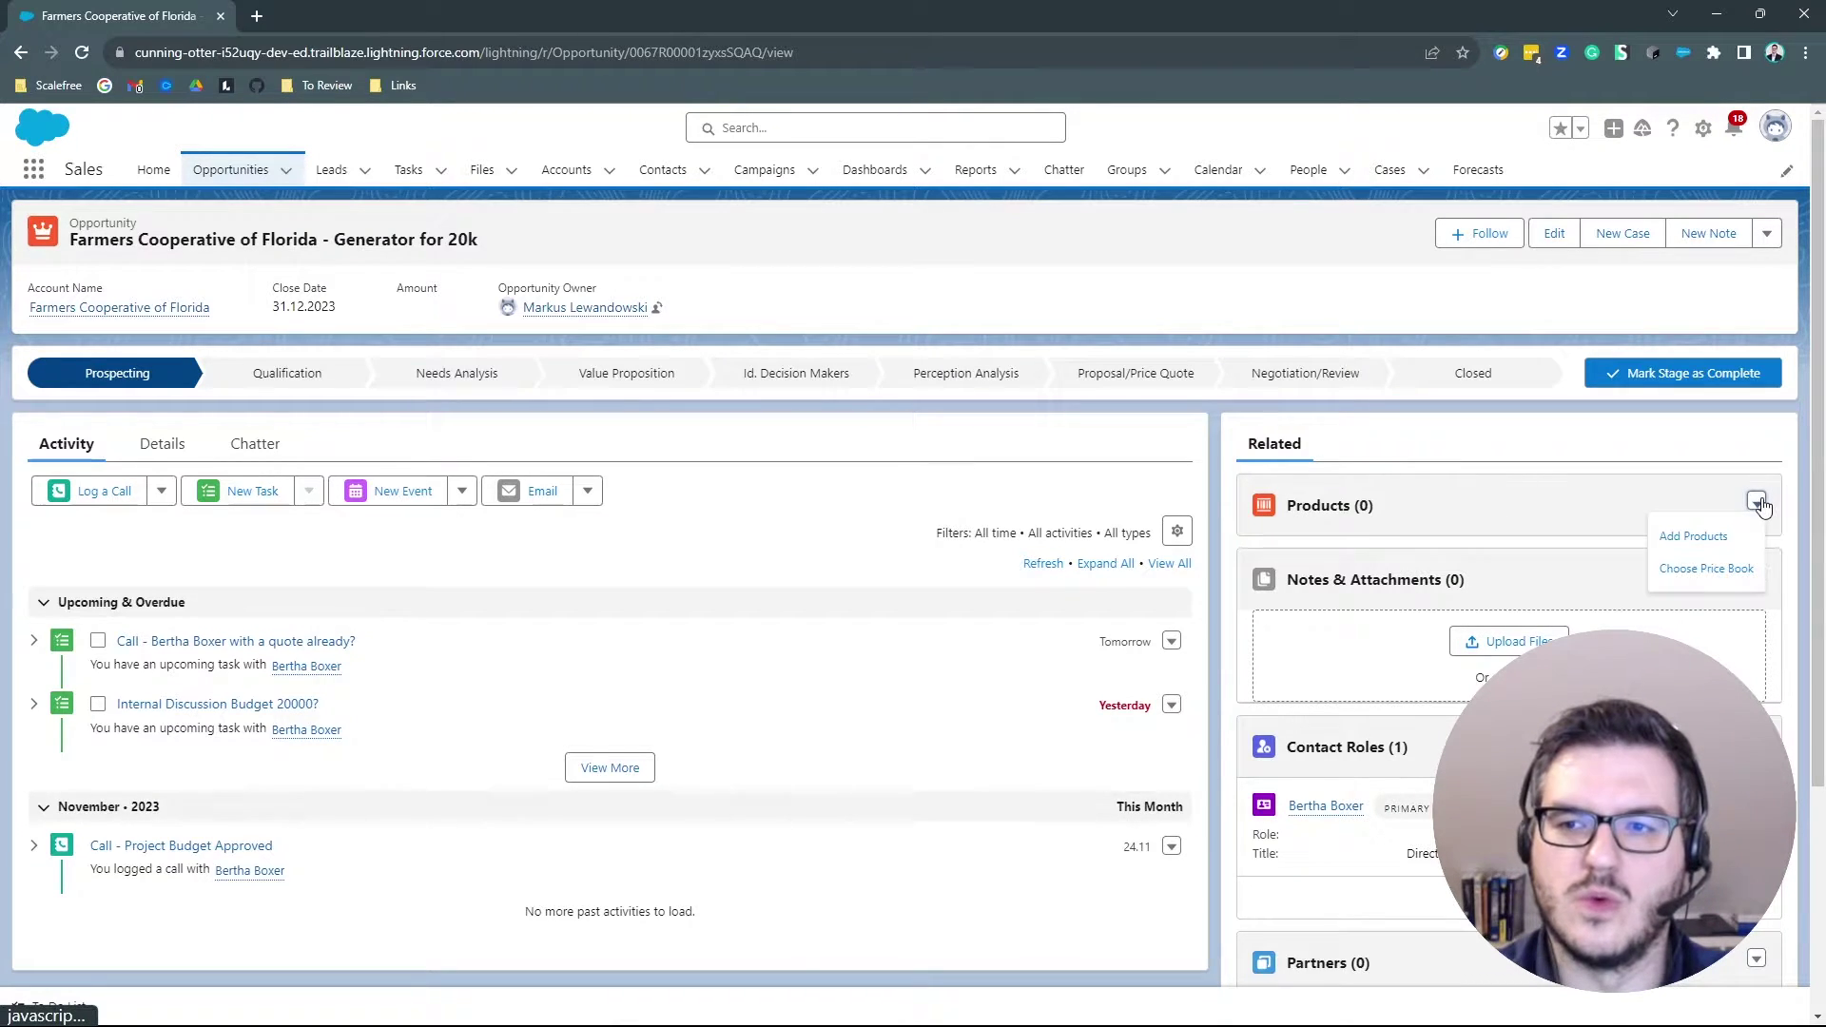
pyautogui.click(1702, 536)
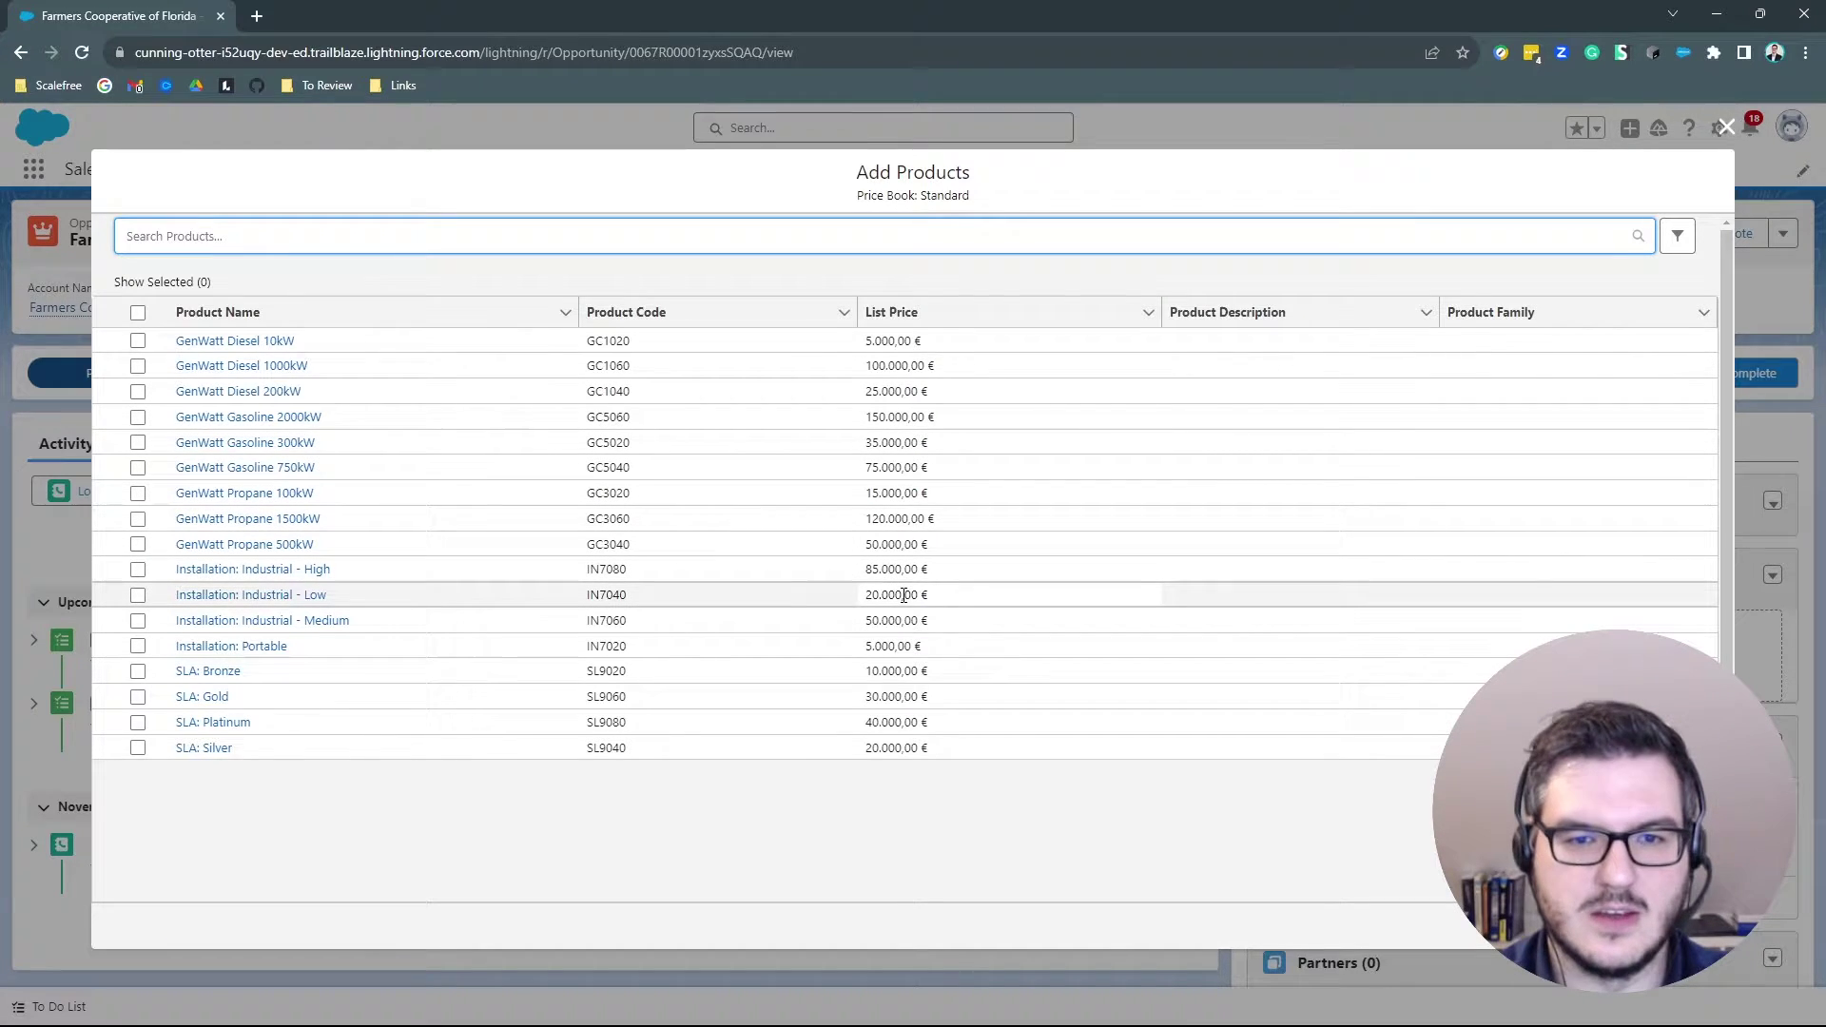
pyautogui.click(138, 495)
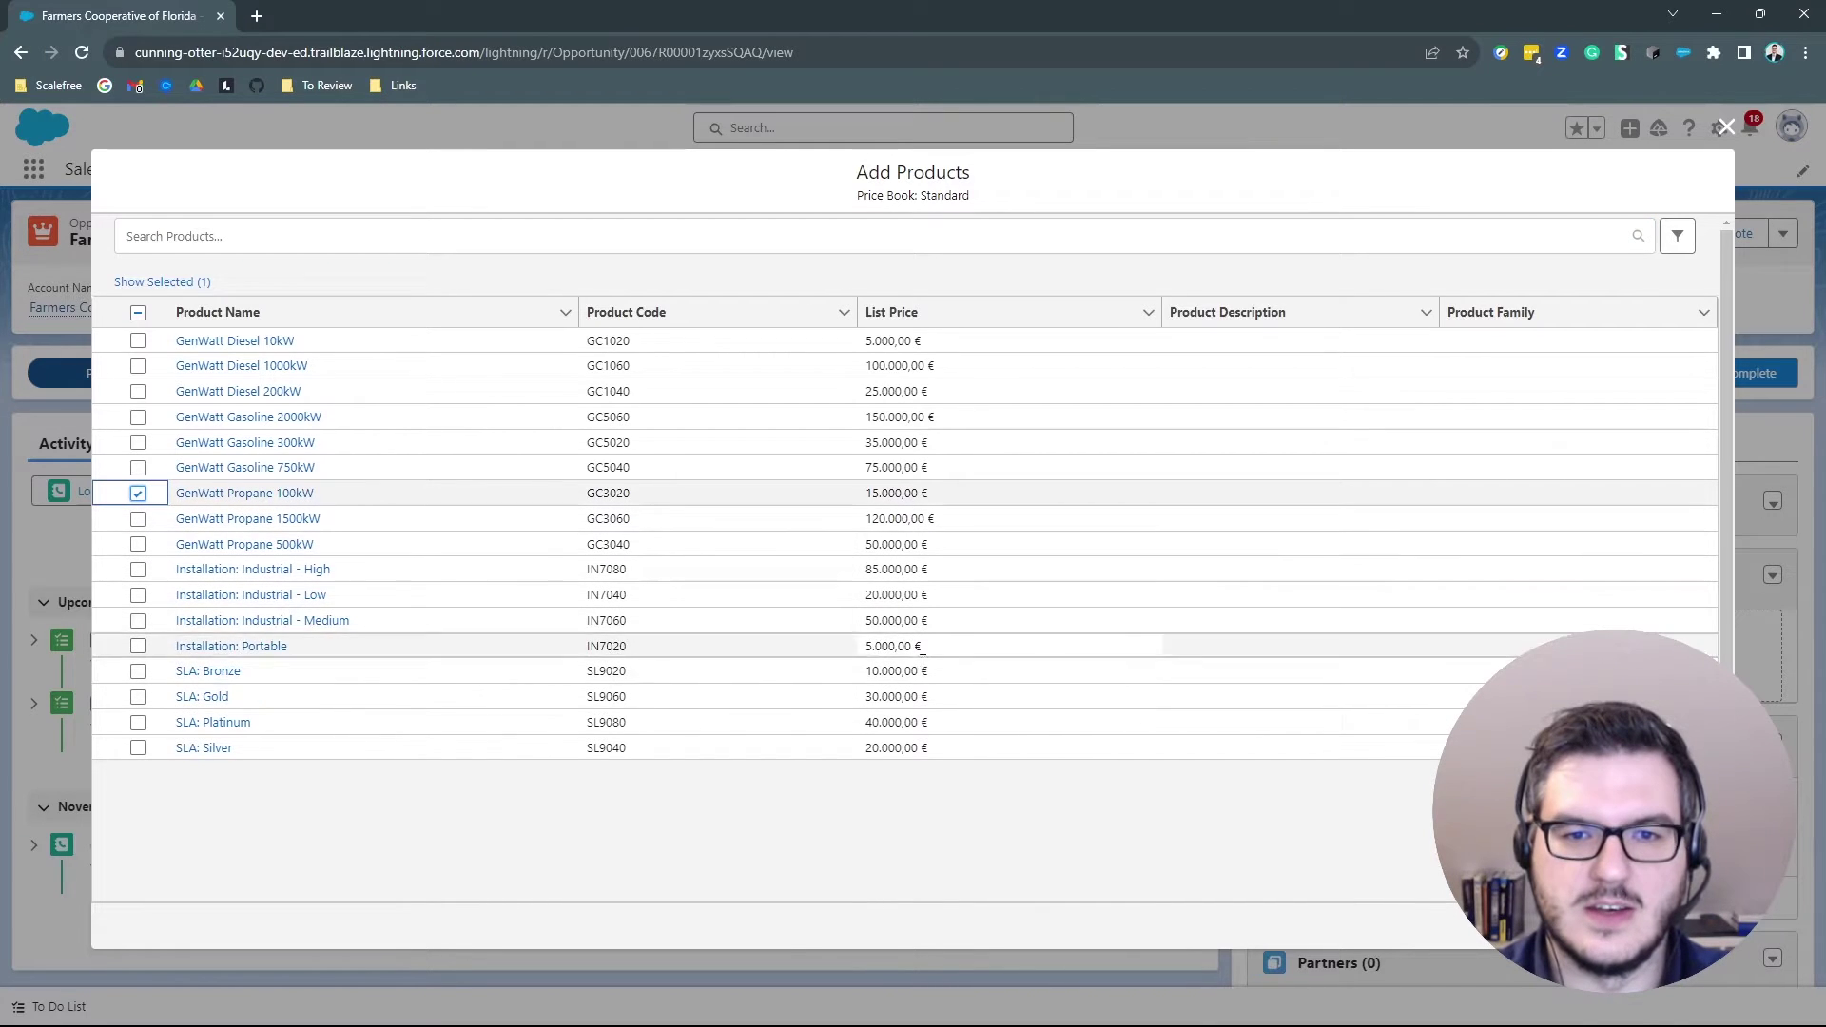
pyautogui.click(139, 648)
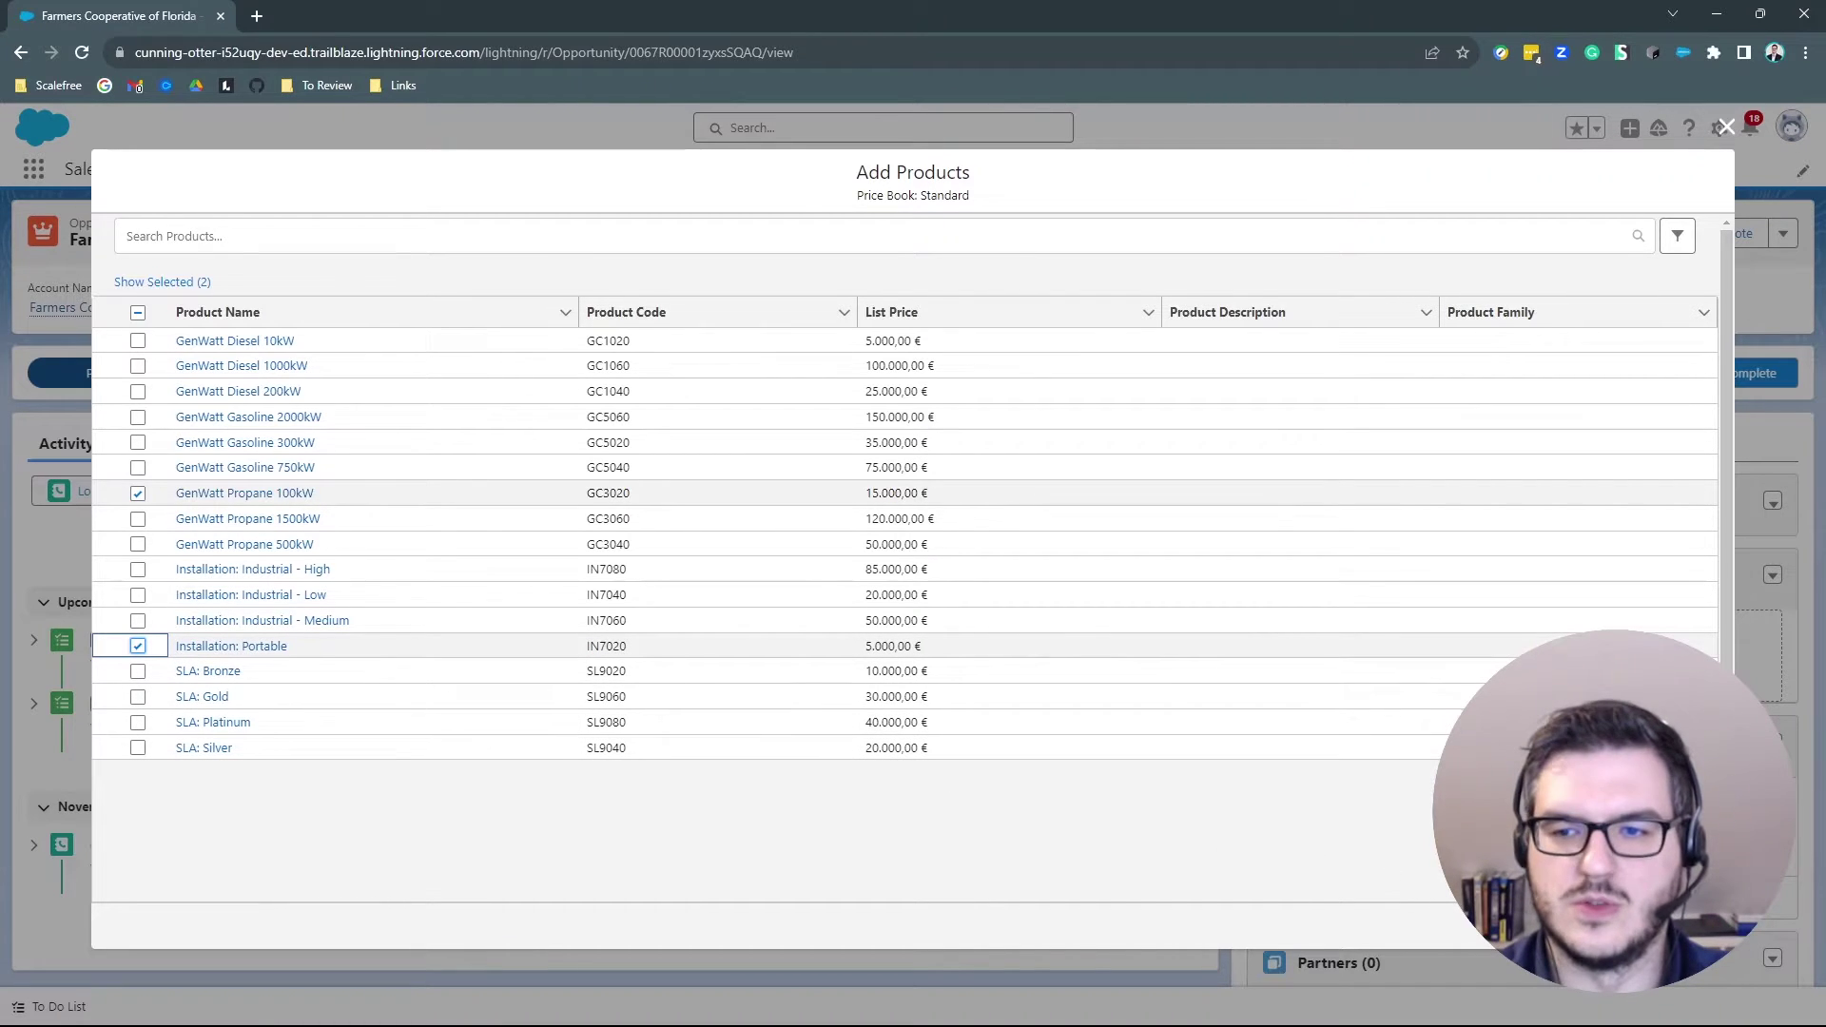
# Step: Set quantity 1 on both the GenWatt Propane 100kW and Installation: Portable lines
pyautogui.click(1692, 926)
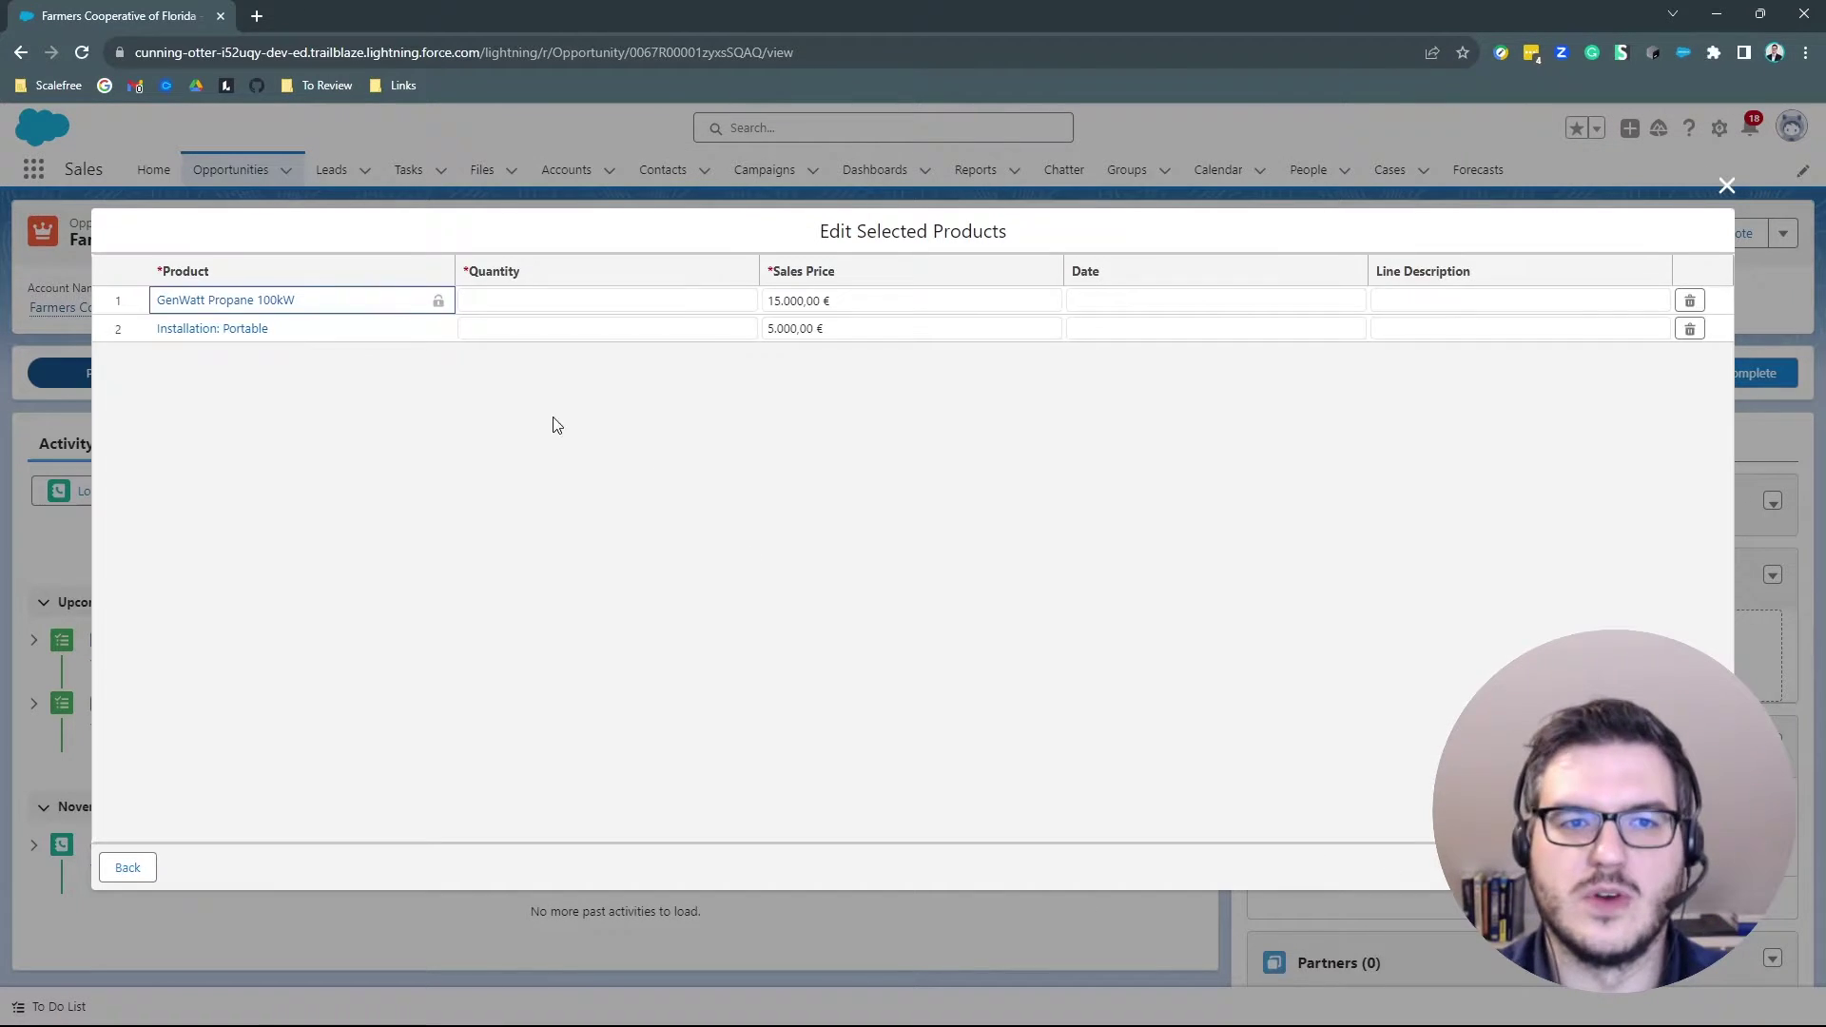
pyautogui.click(628, 309)
pyautogui.write('1')
pyautogui.click(673, 392)
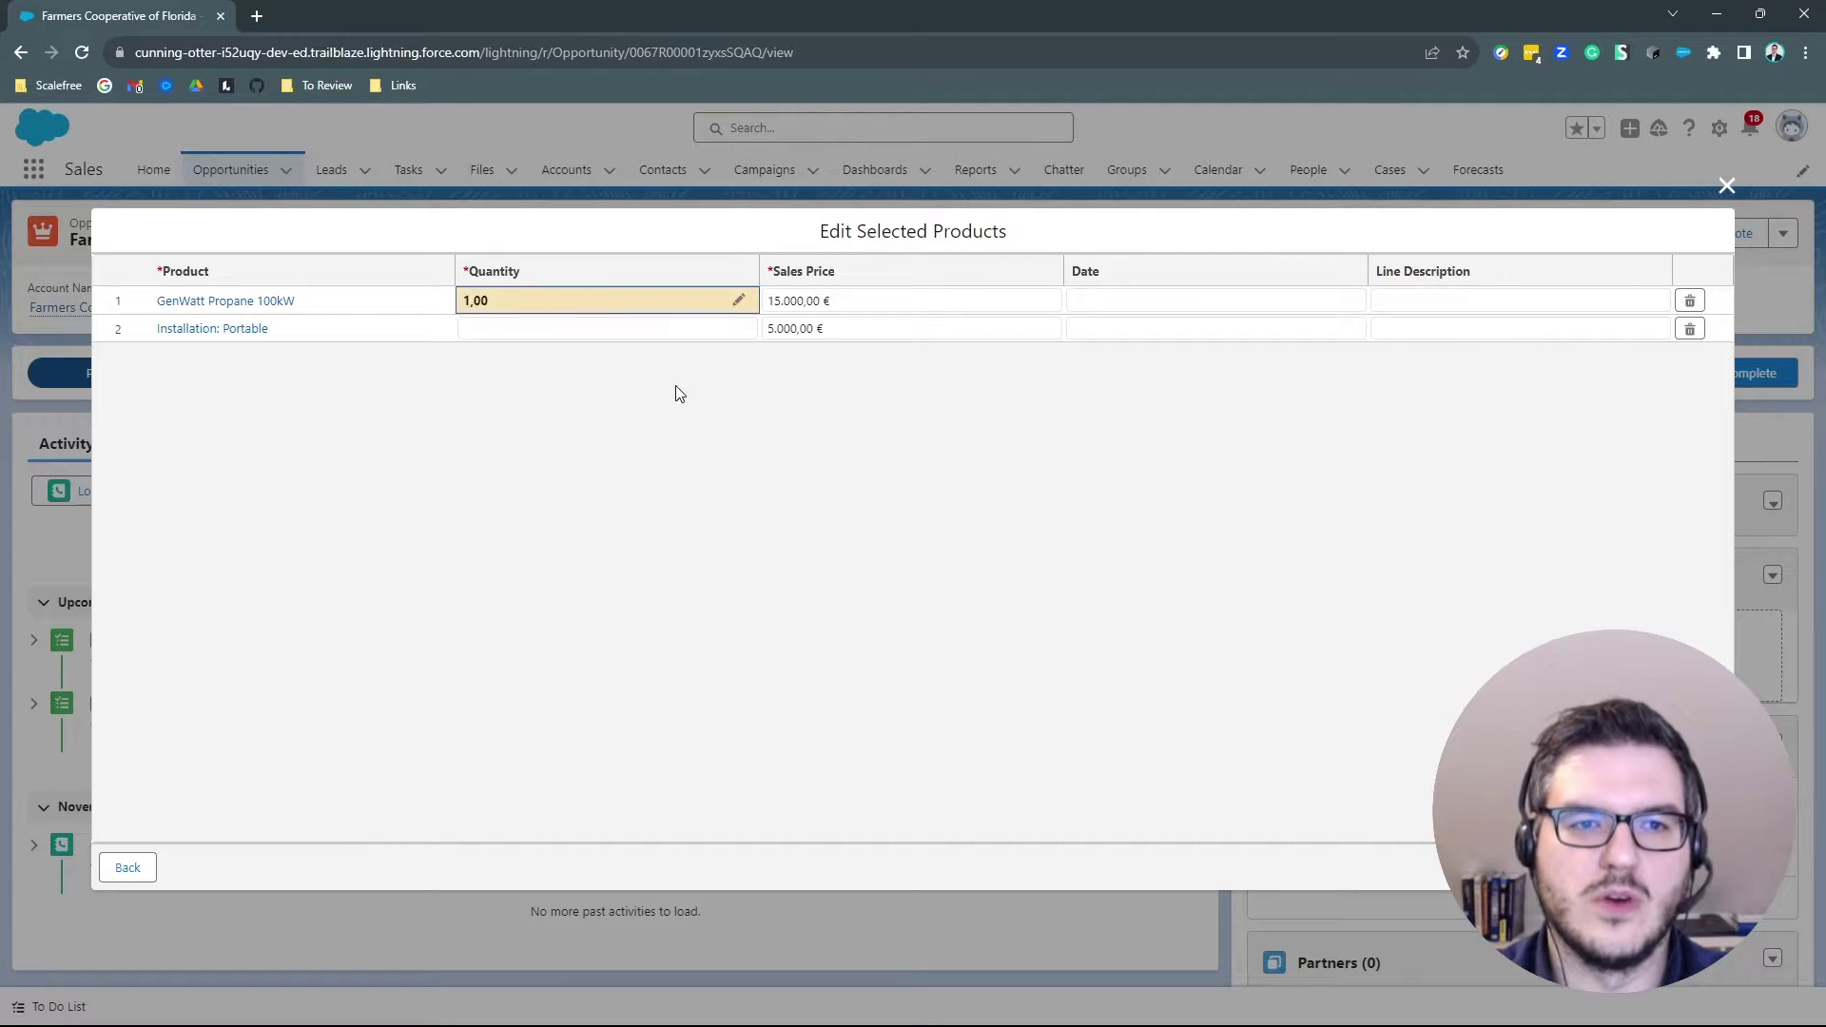
pyautogui.click(677, 328)
pyautogui.write('1')
pyautogui.click(376, 399)
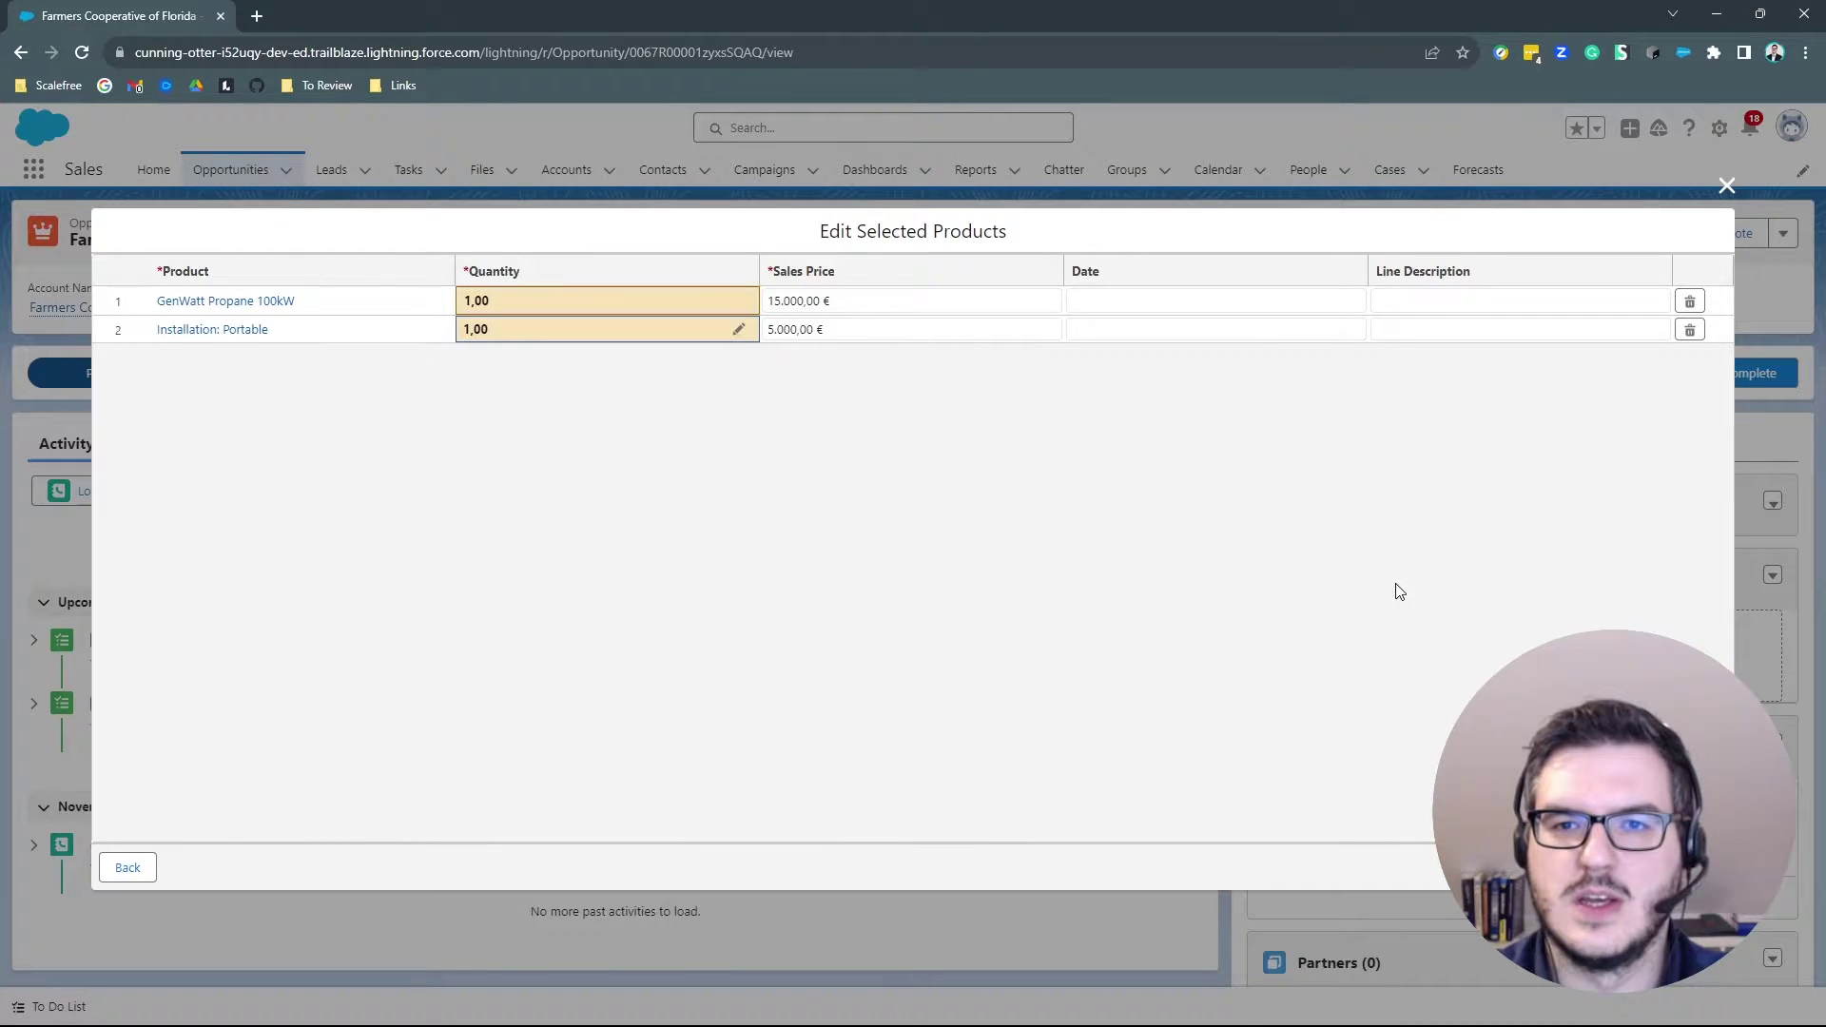
# Step: Describe the installation line as '1h of Installation Time should be sufficien', date it 05.01.2024, and save
pyautogui.click(1471, 329)
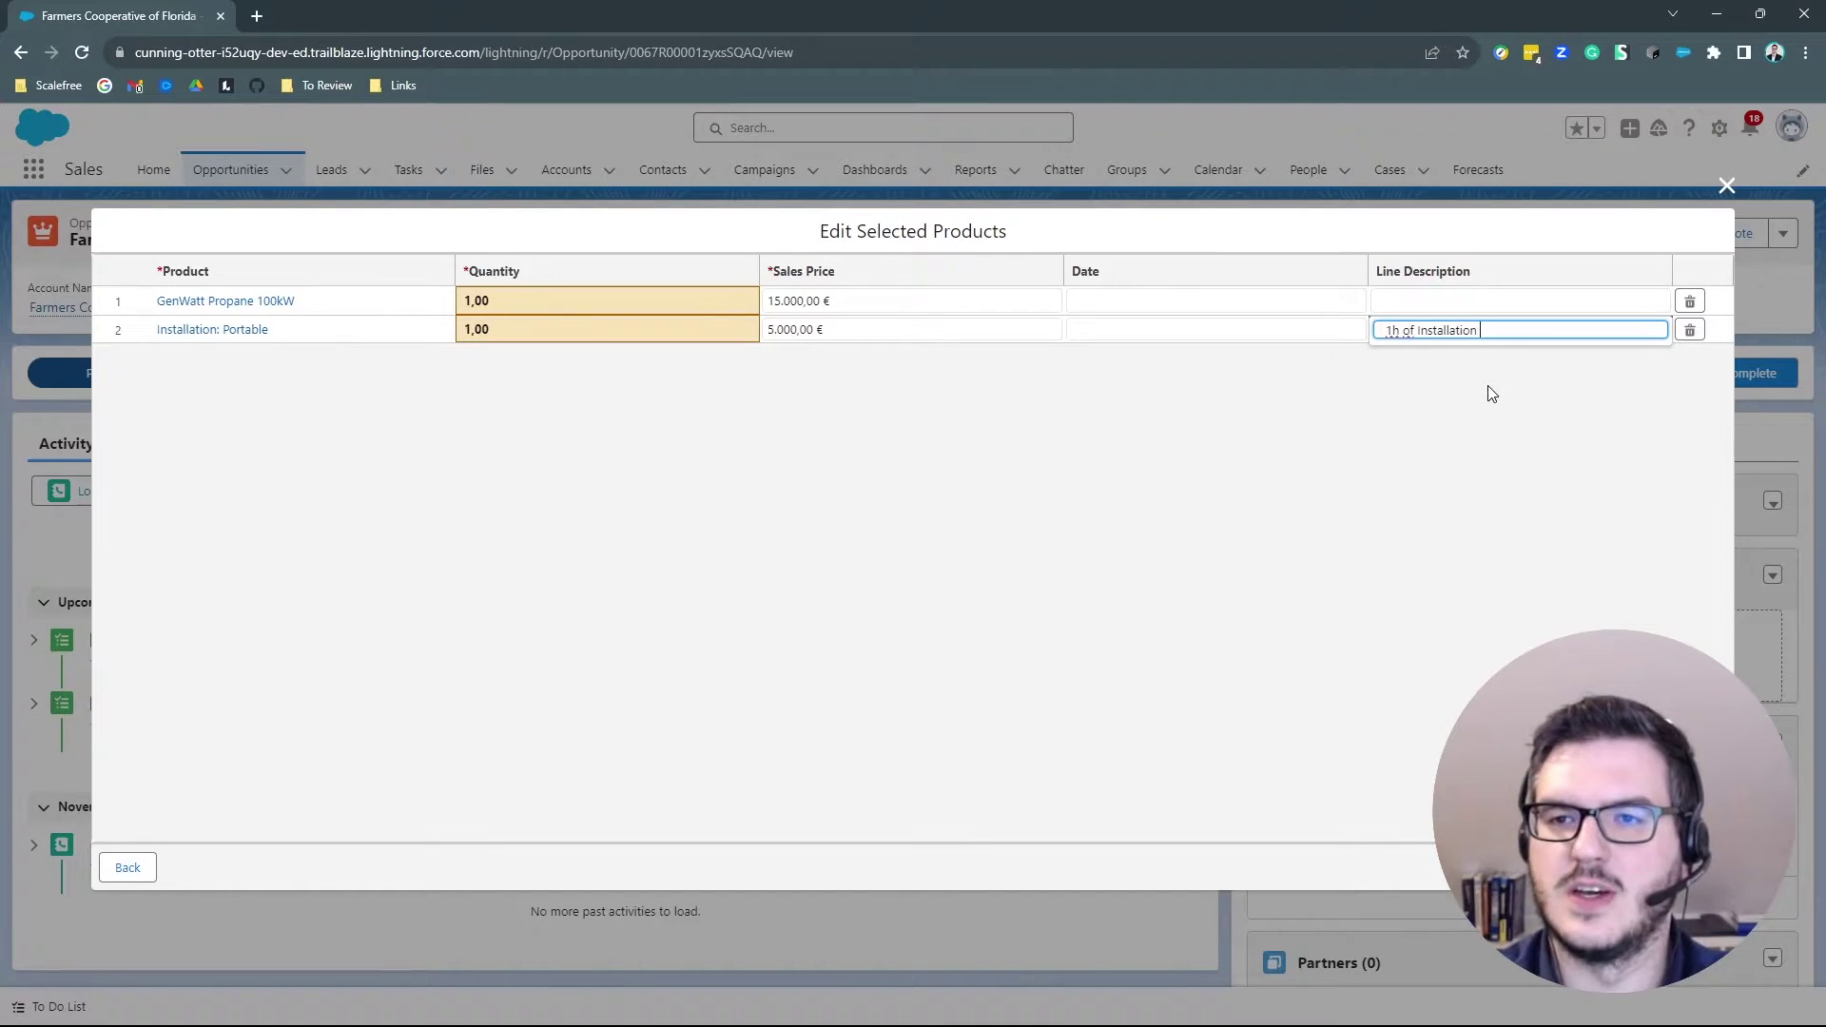
pyautogui.write('1h of Installation Time')
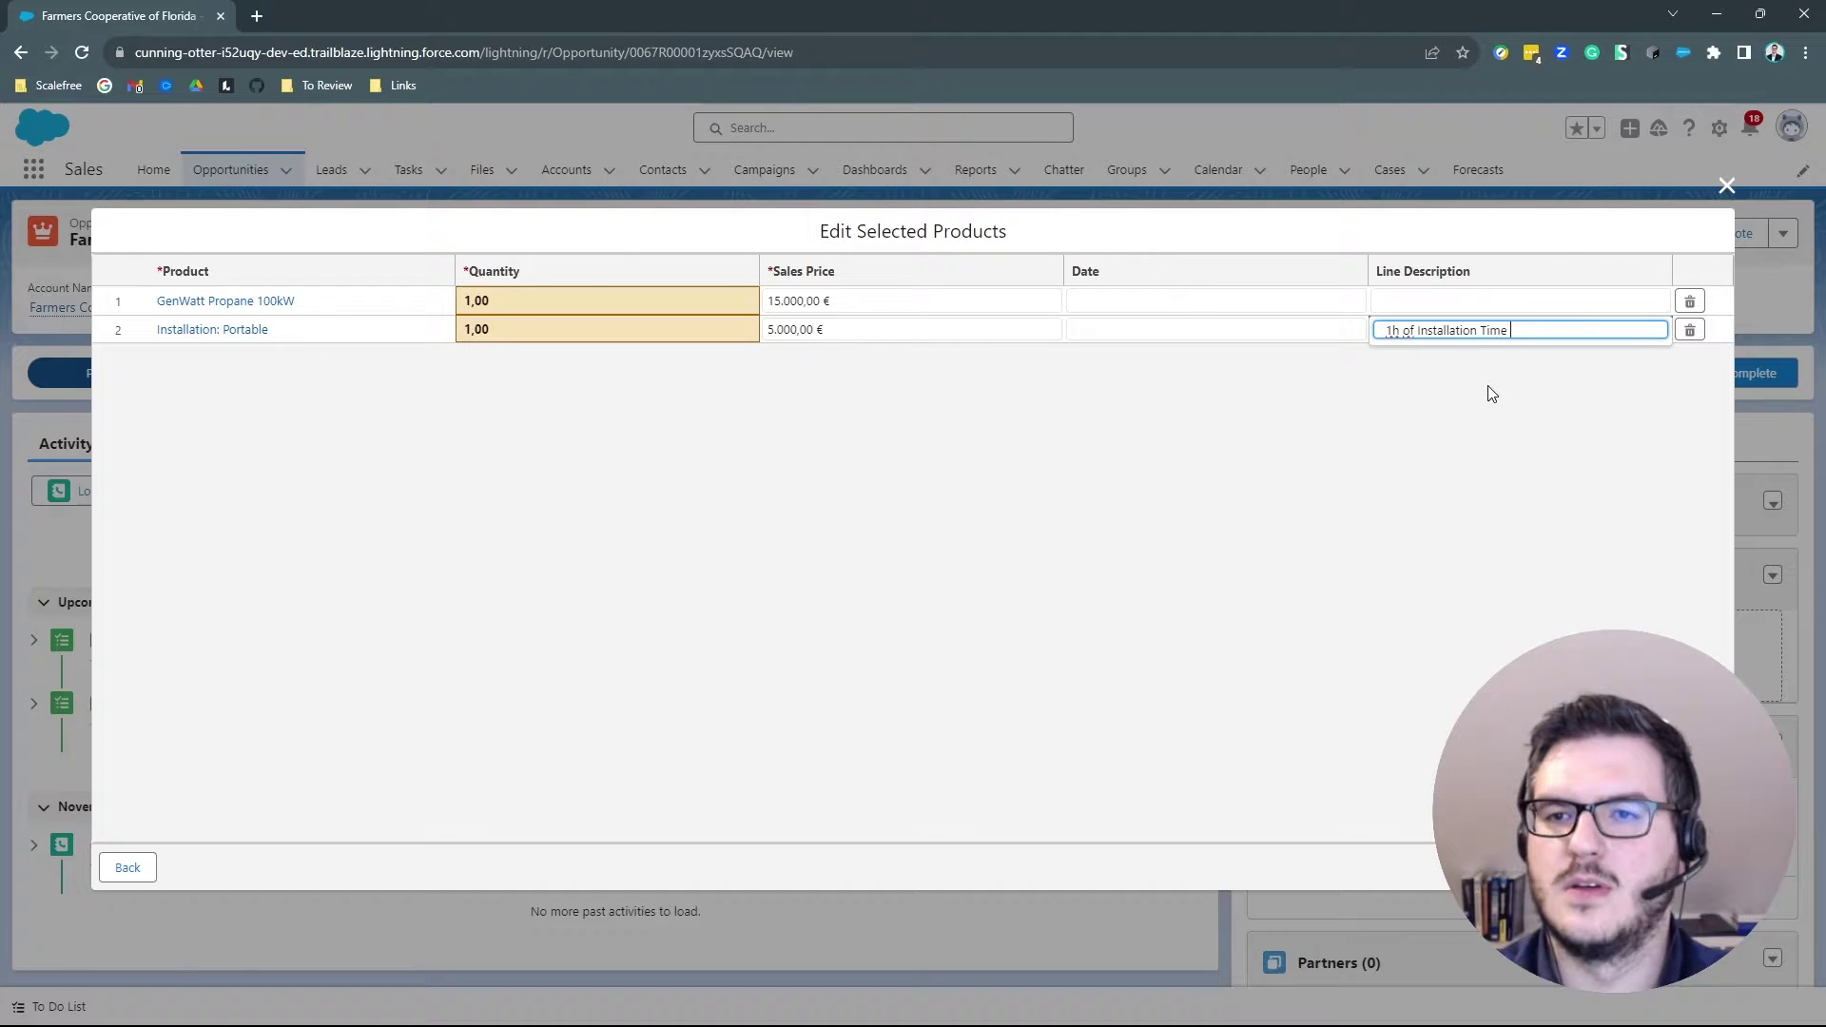
pyautogui.write(' sho')
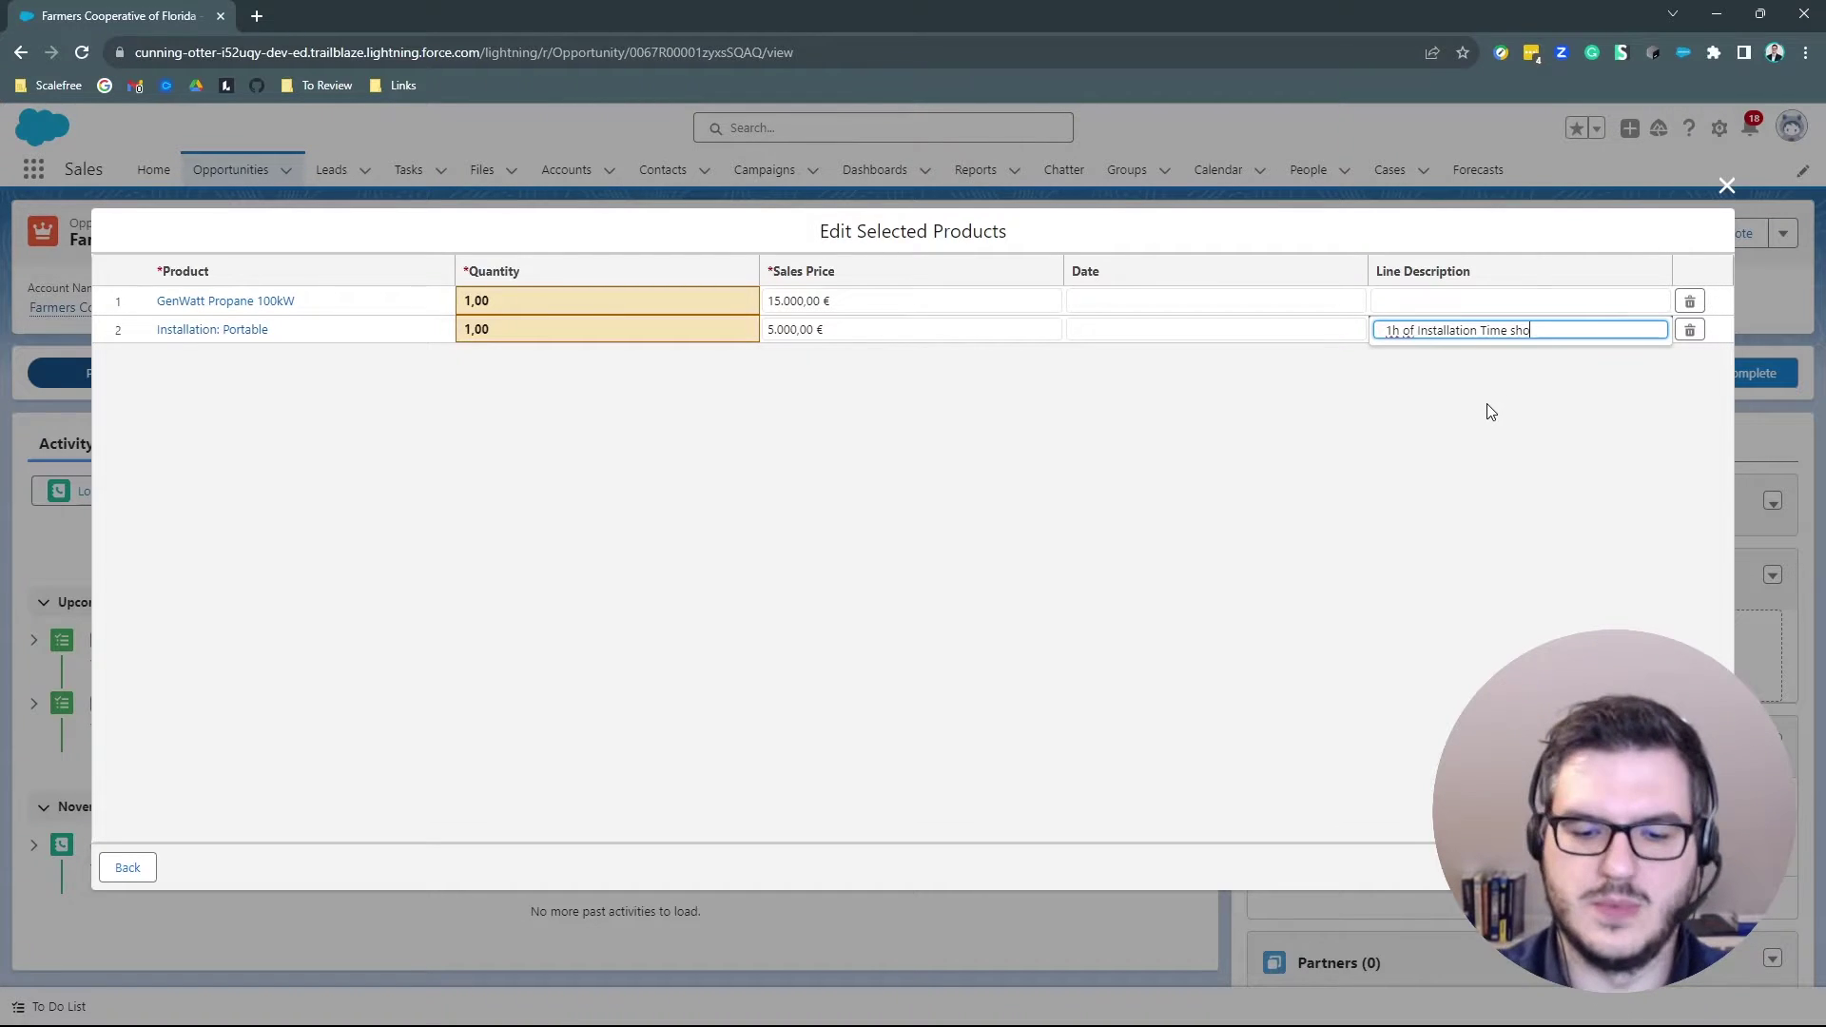
pyautogui.write('uld ')
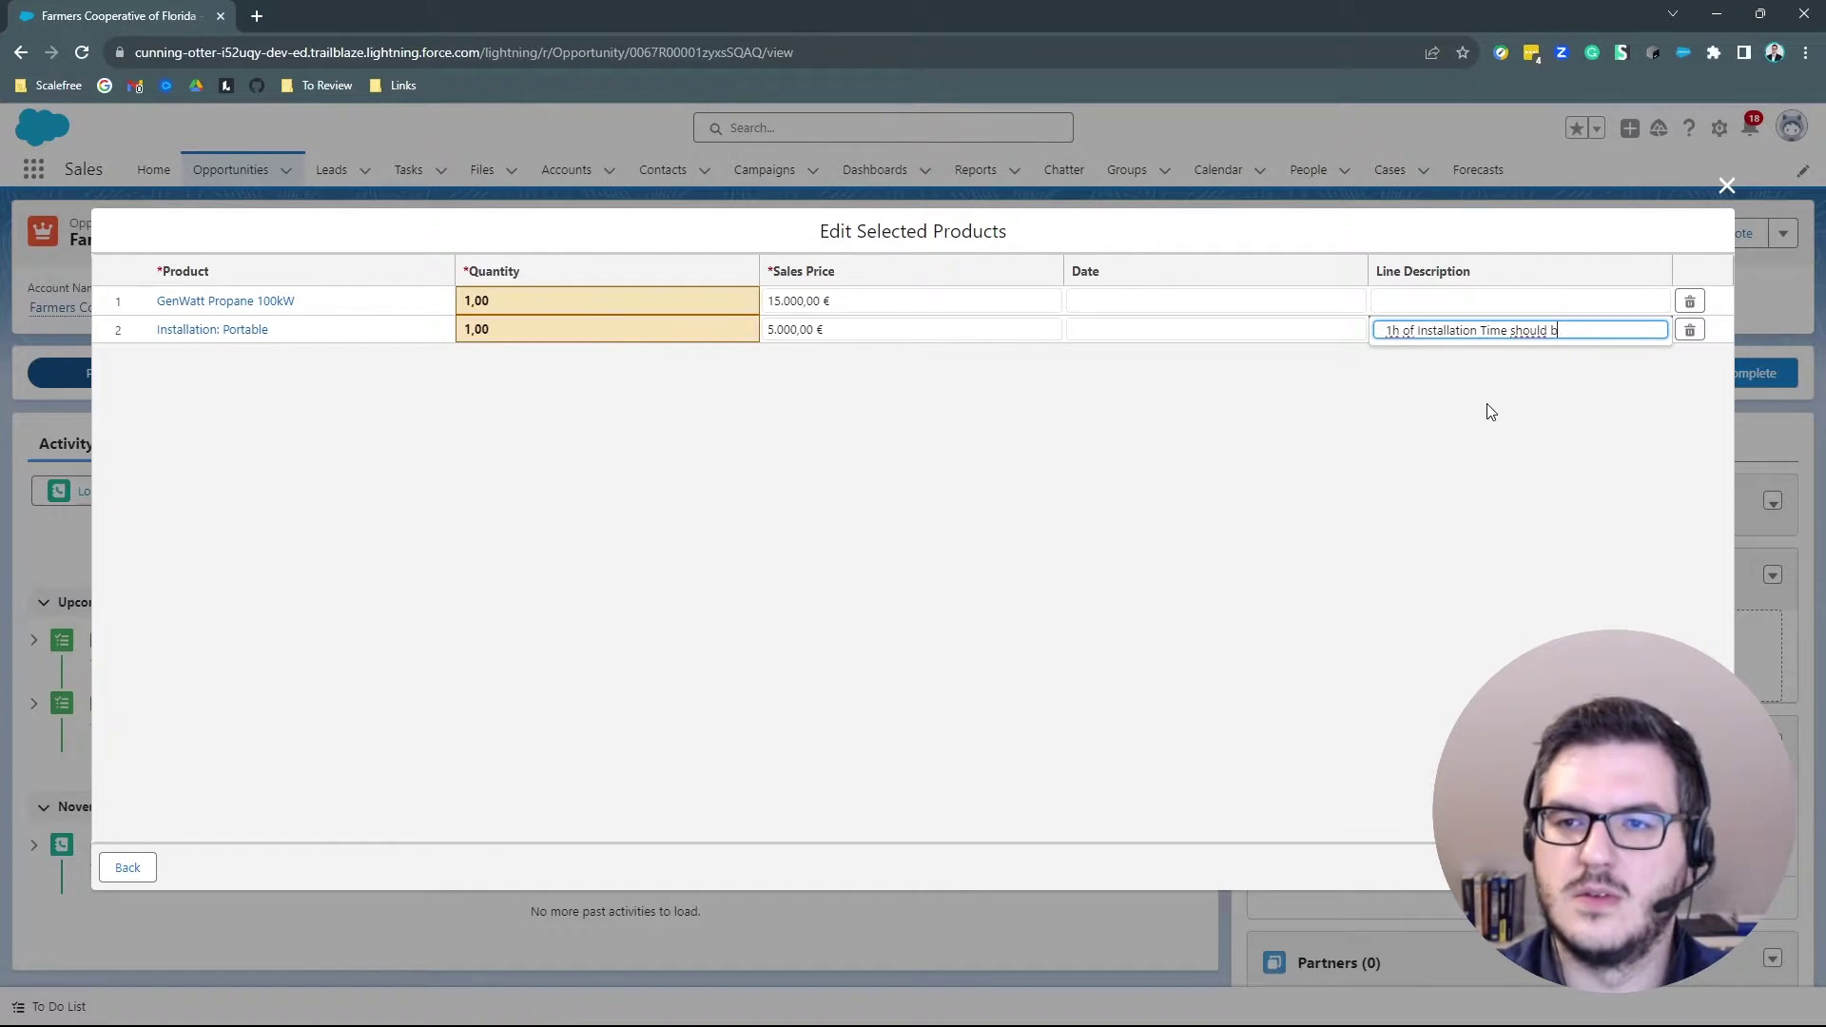
pyautogui.write('be suffic')
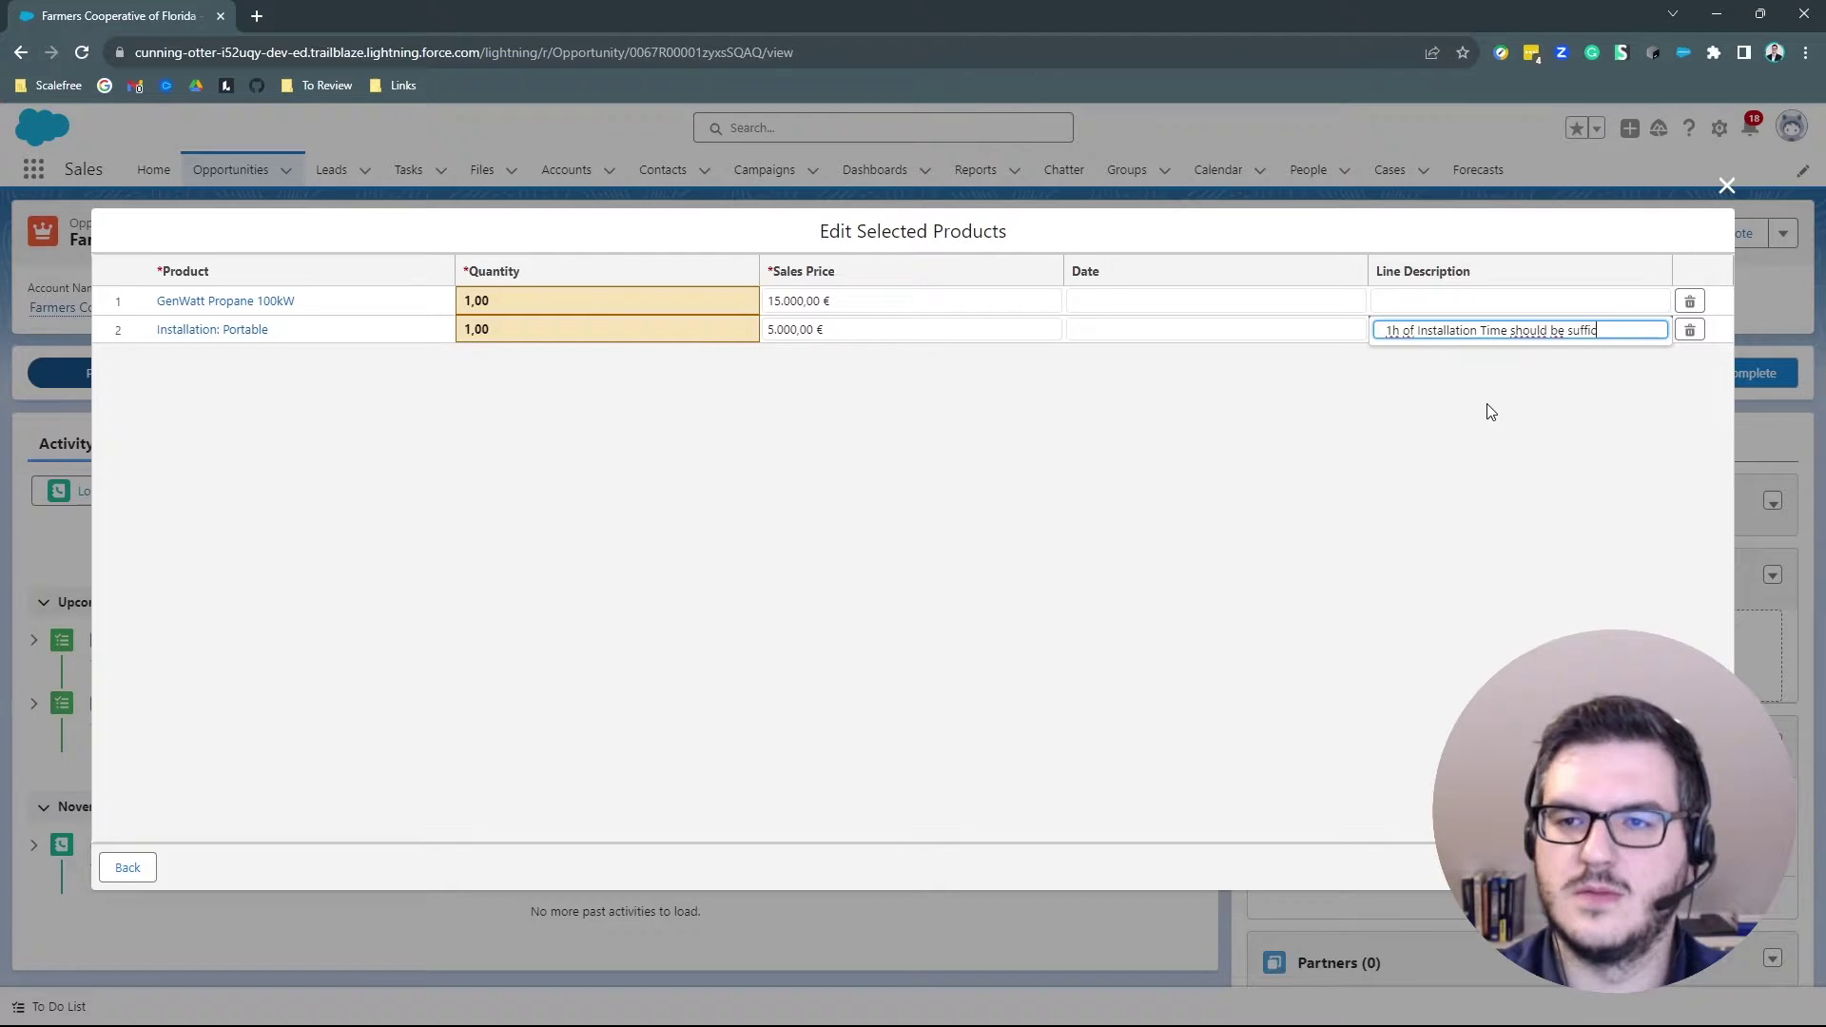
pyautogui.write('ient')
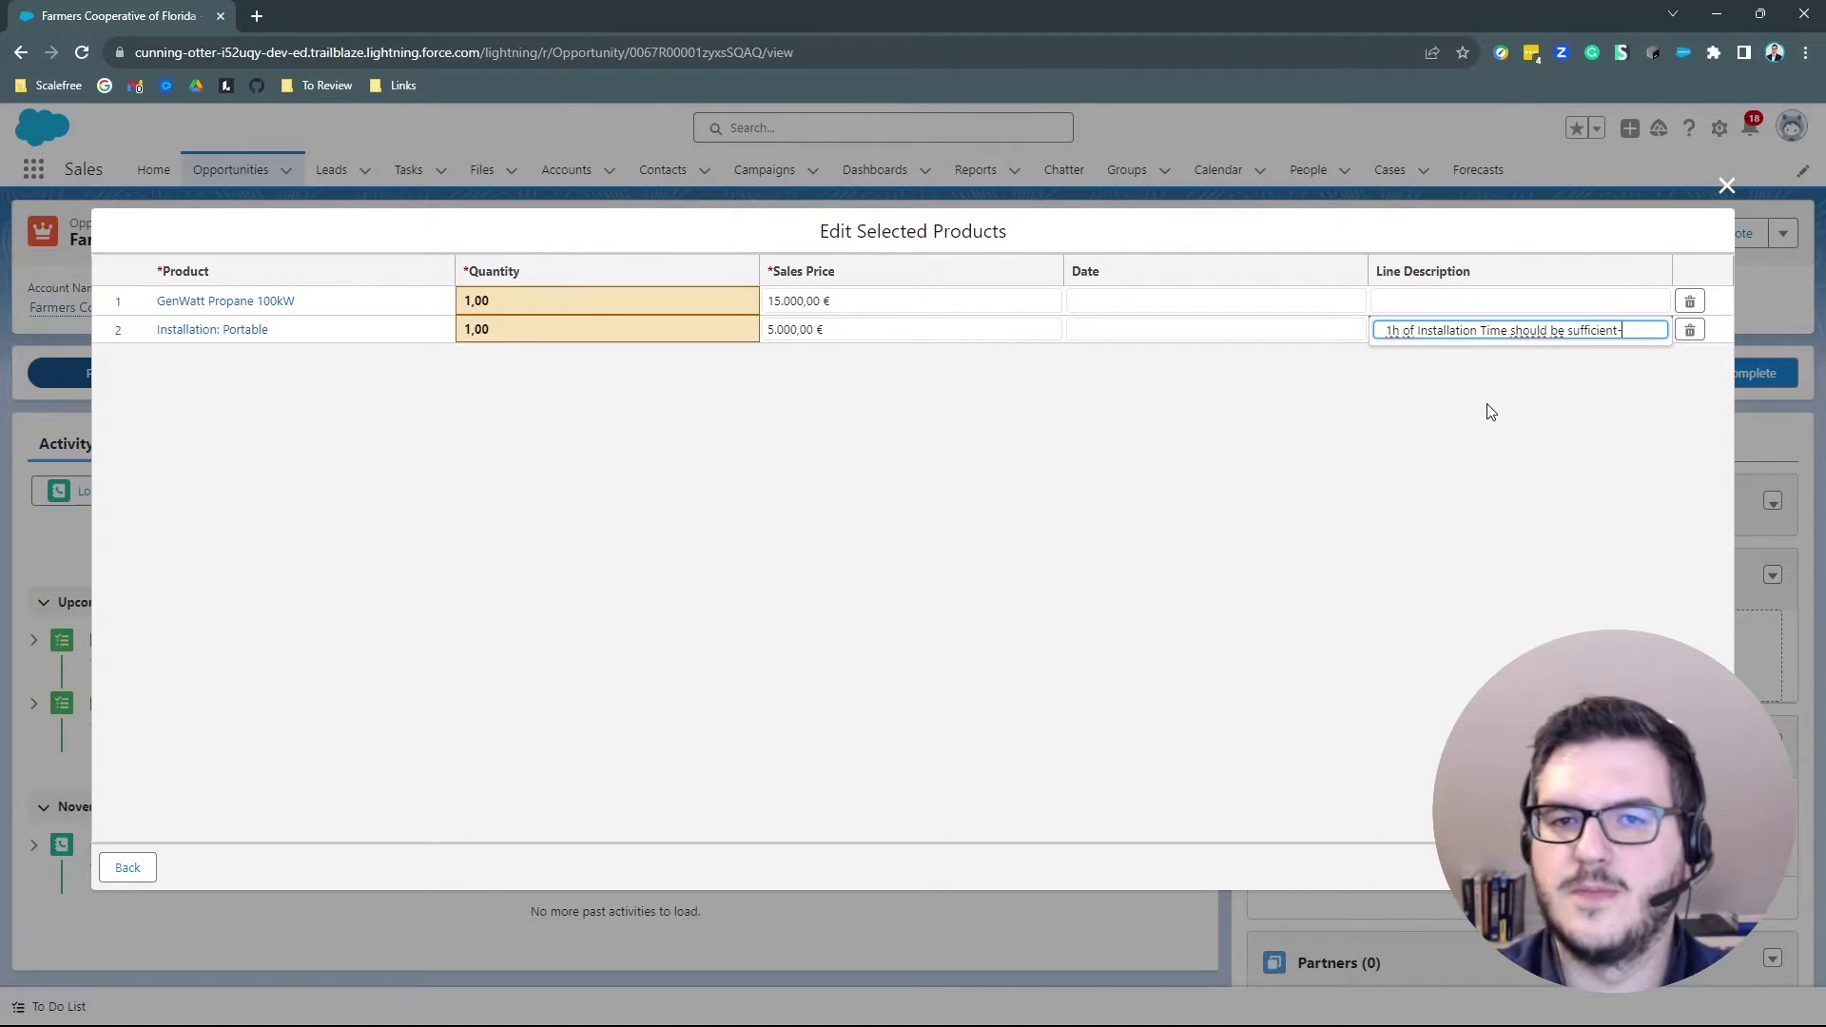
pyautogui.click(1280, 329)
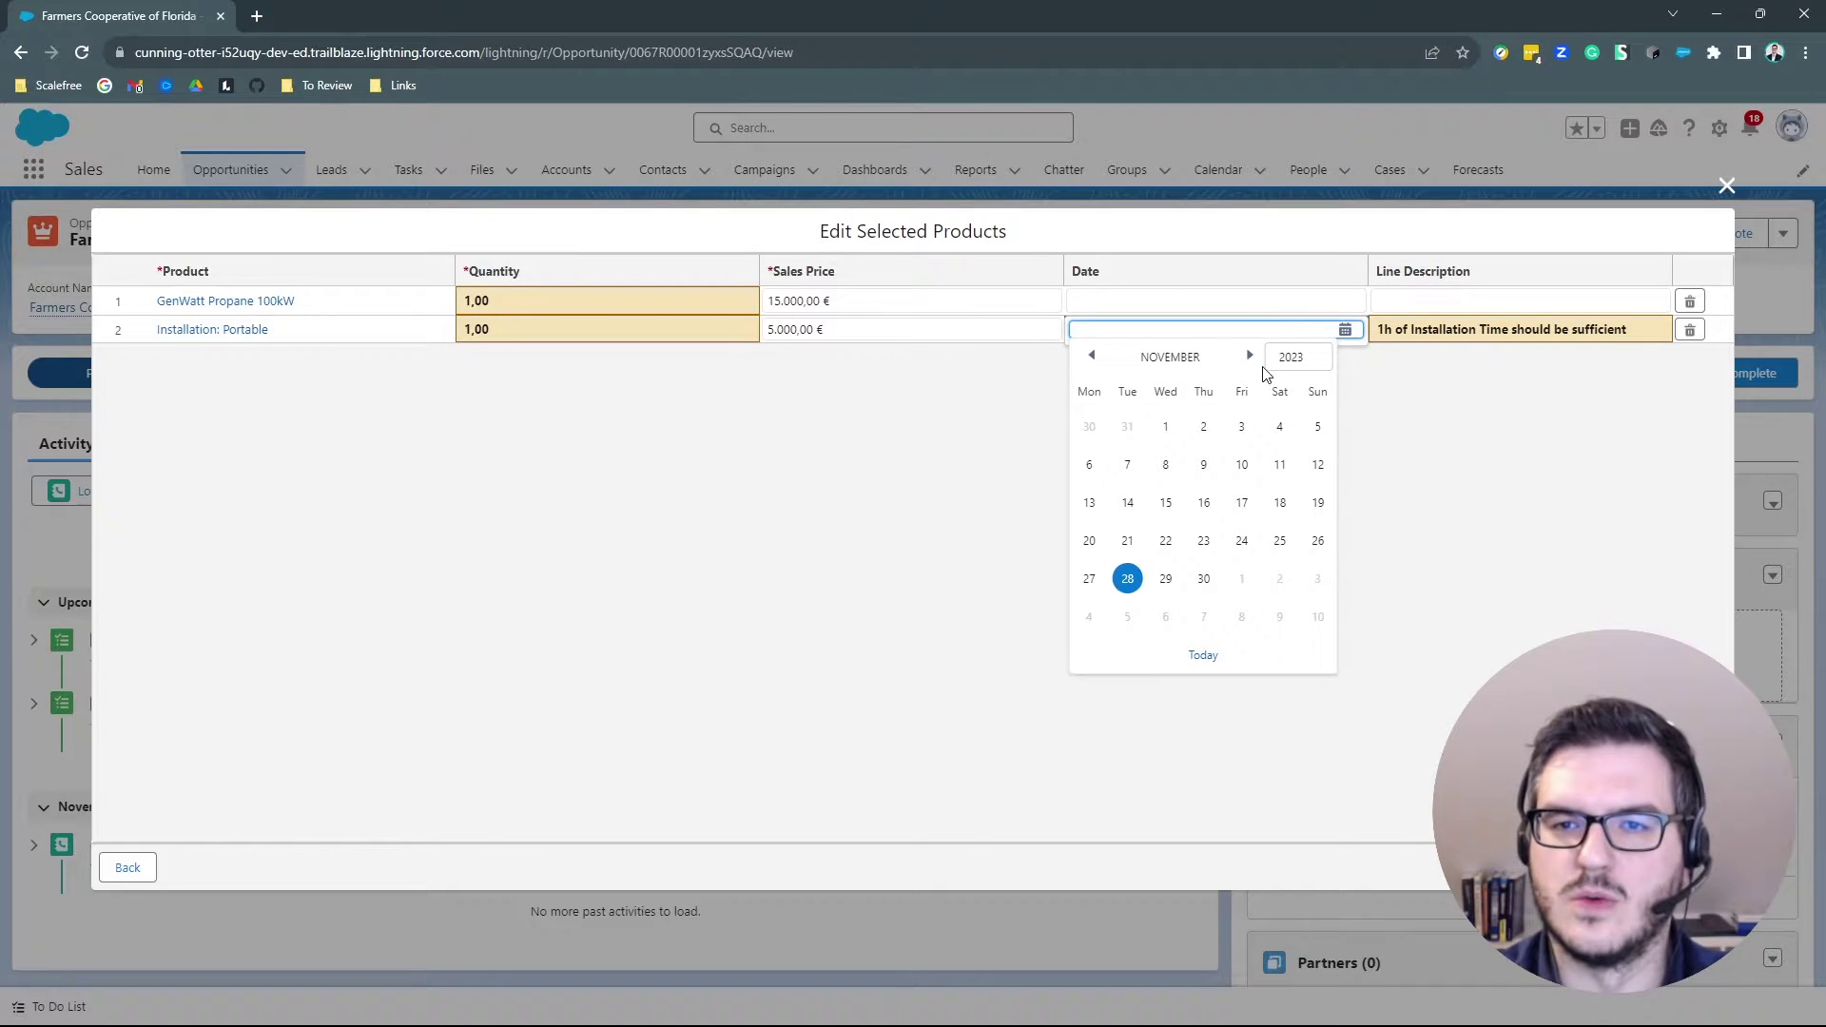
pyautogui.click(1251, 357)
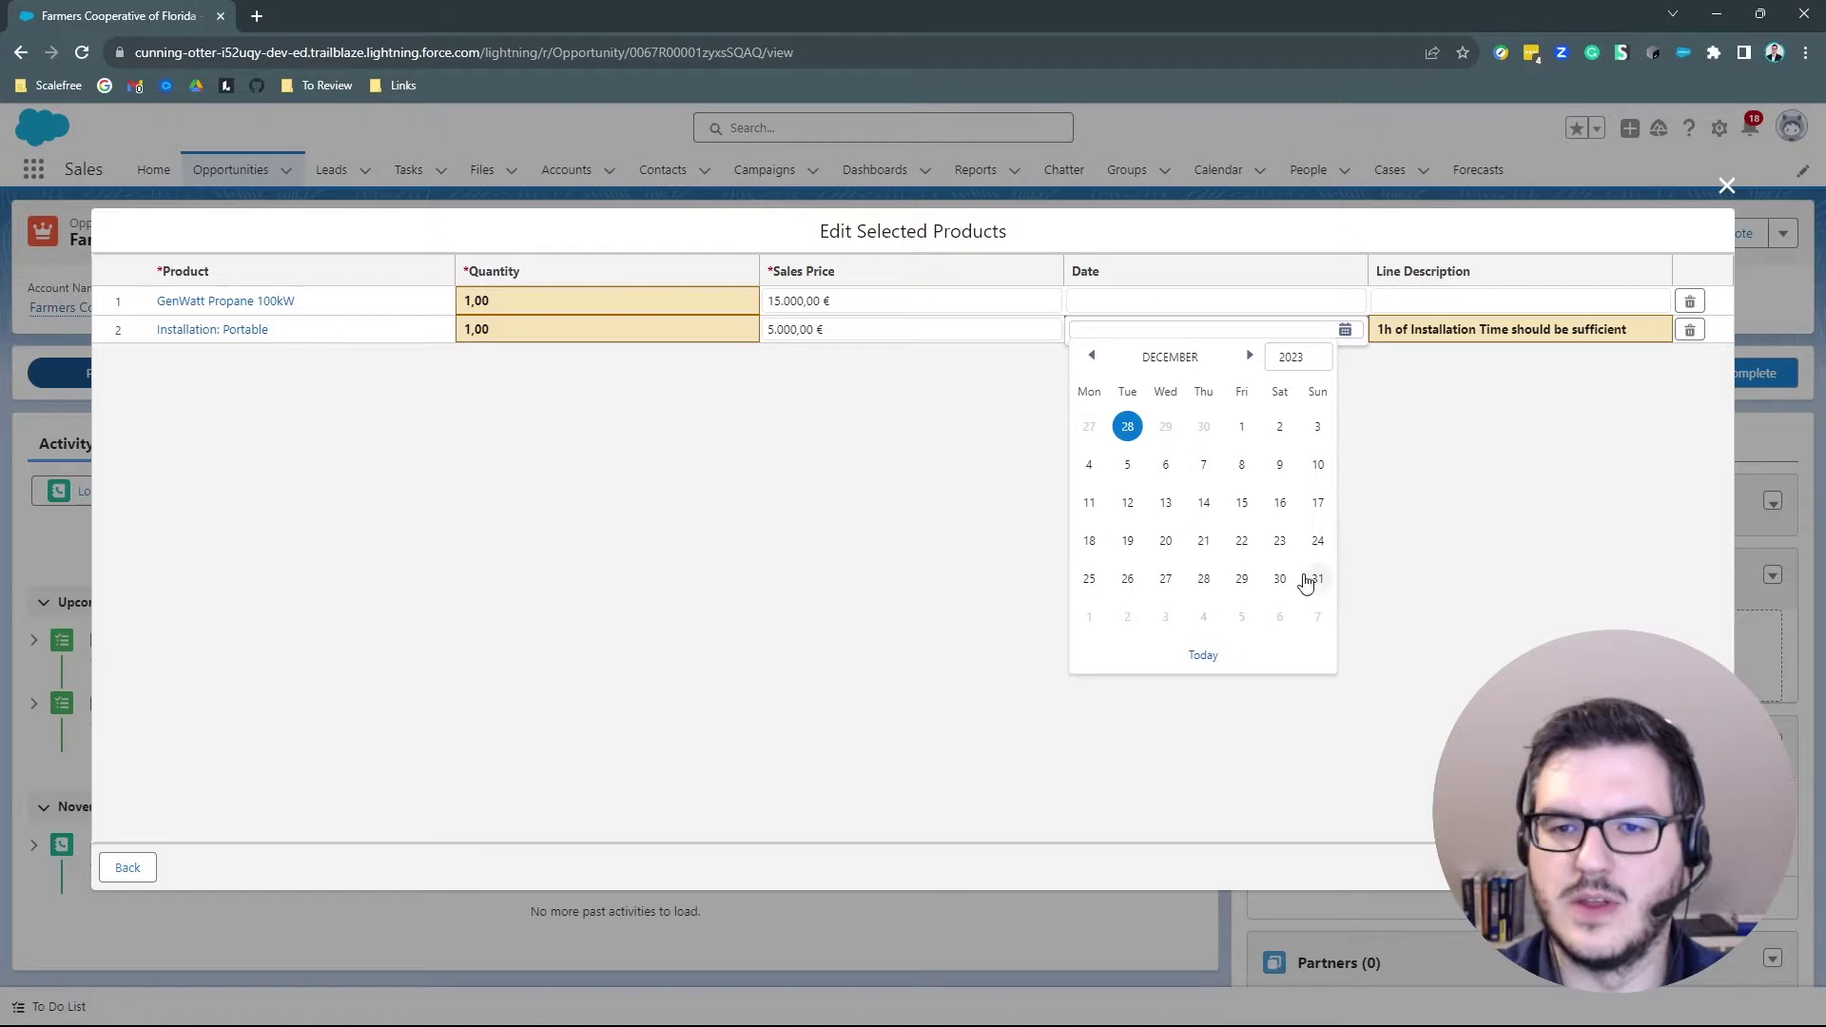
pyautogui.click(1250, 356)
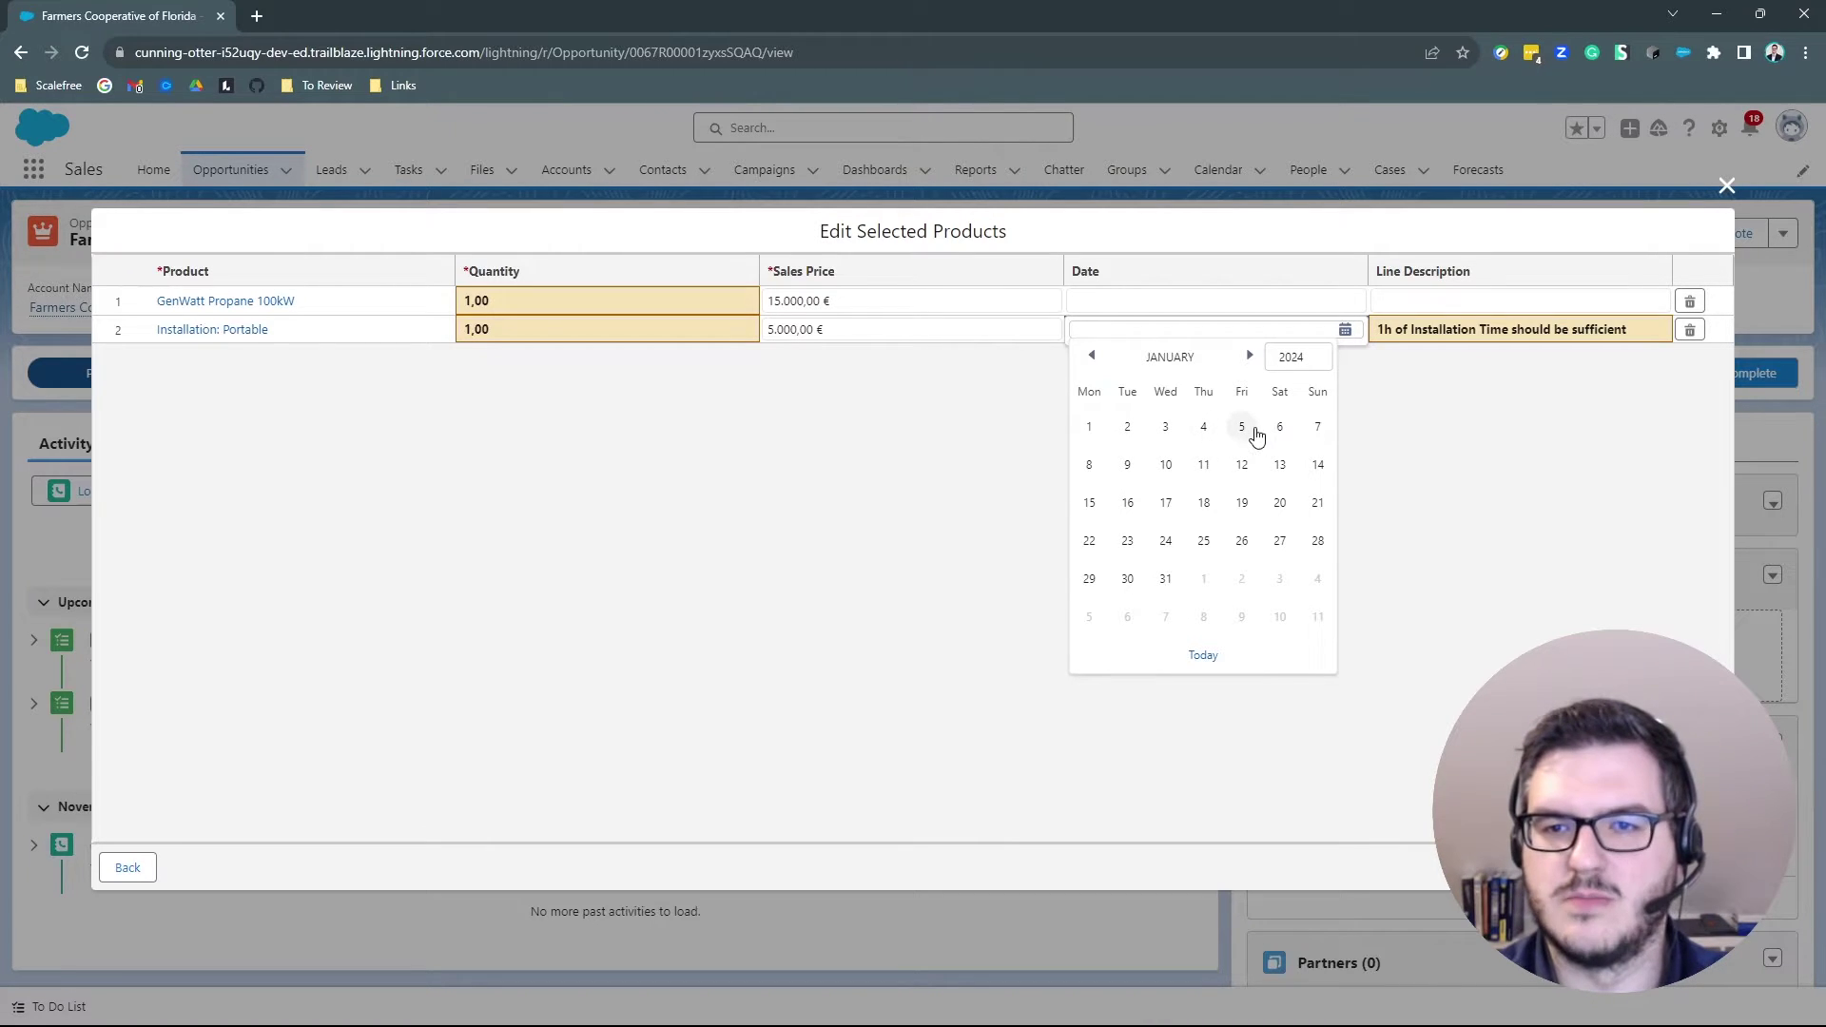
pyautogui.click(1242, 427)
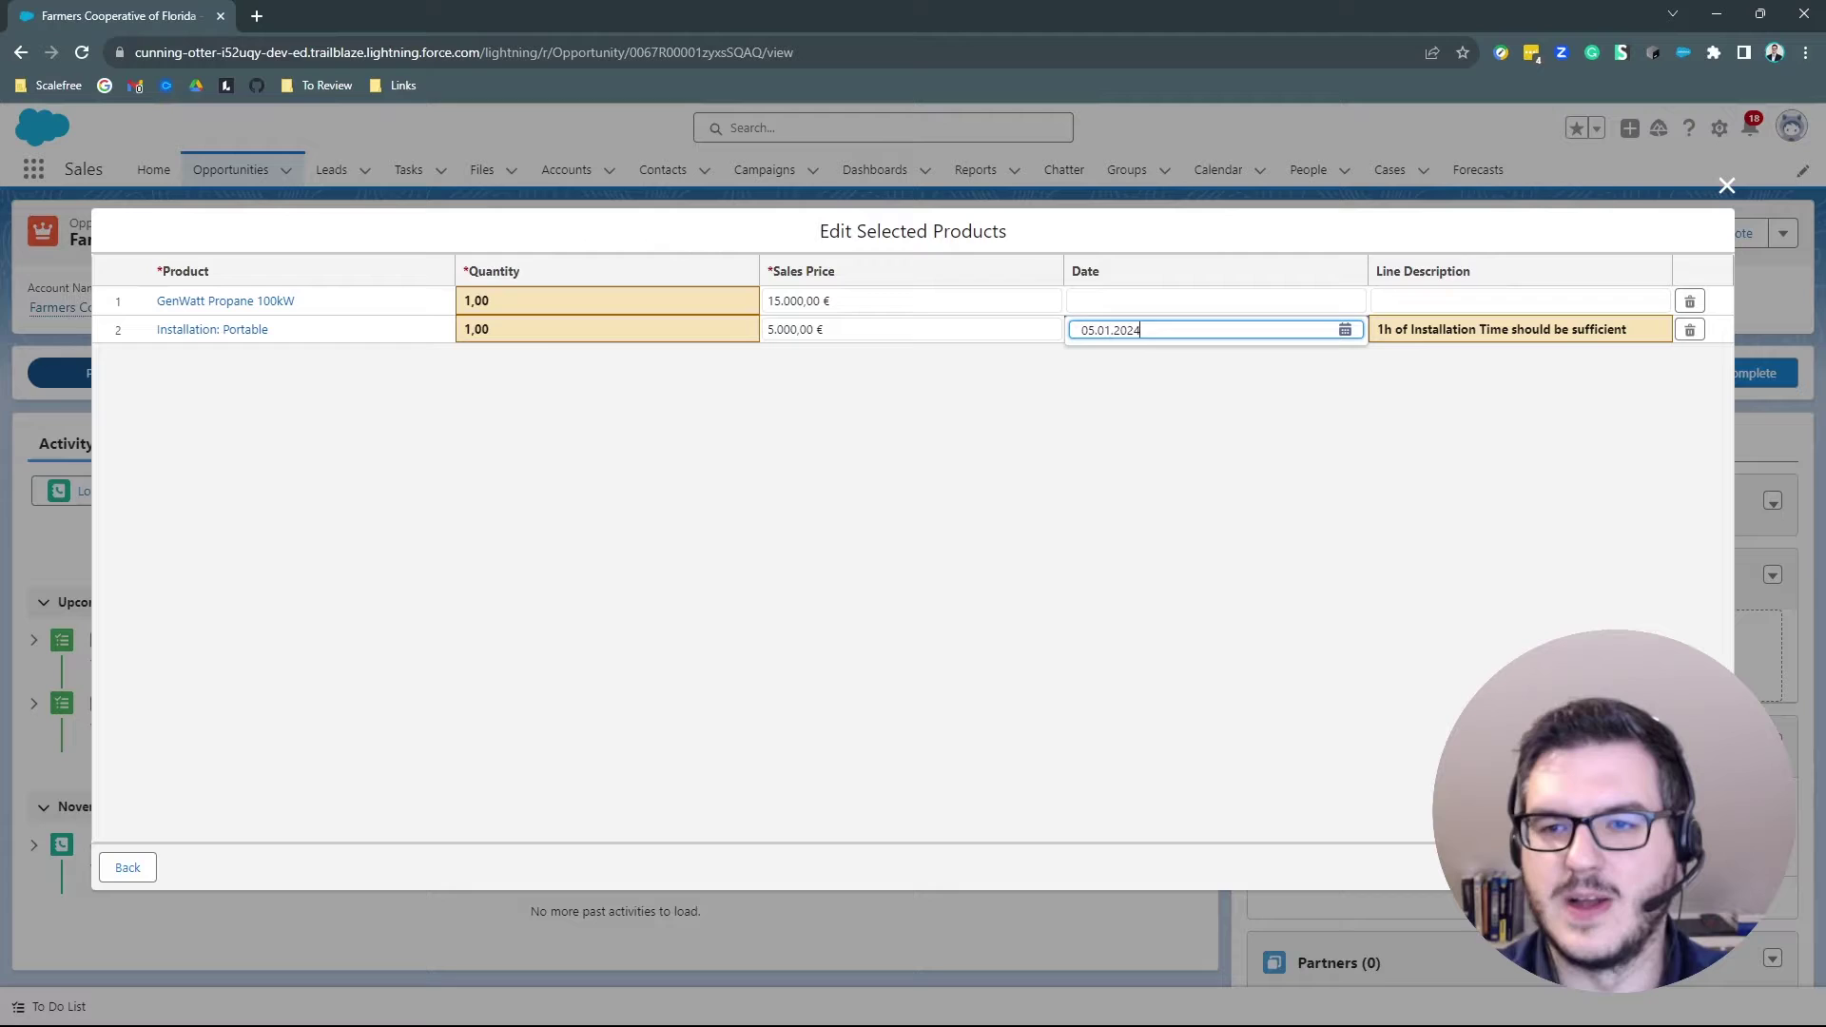
pyautogui.click(1697, 868)
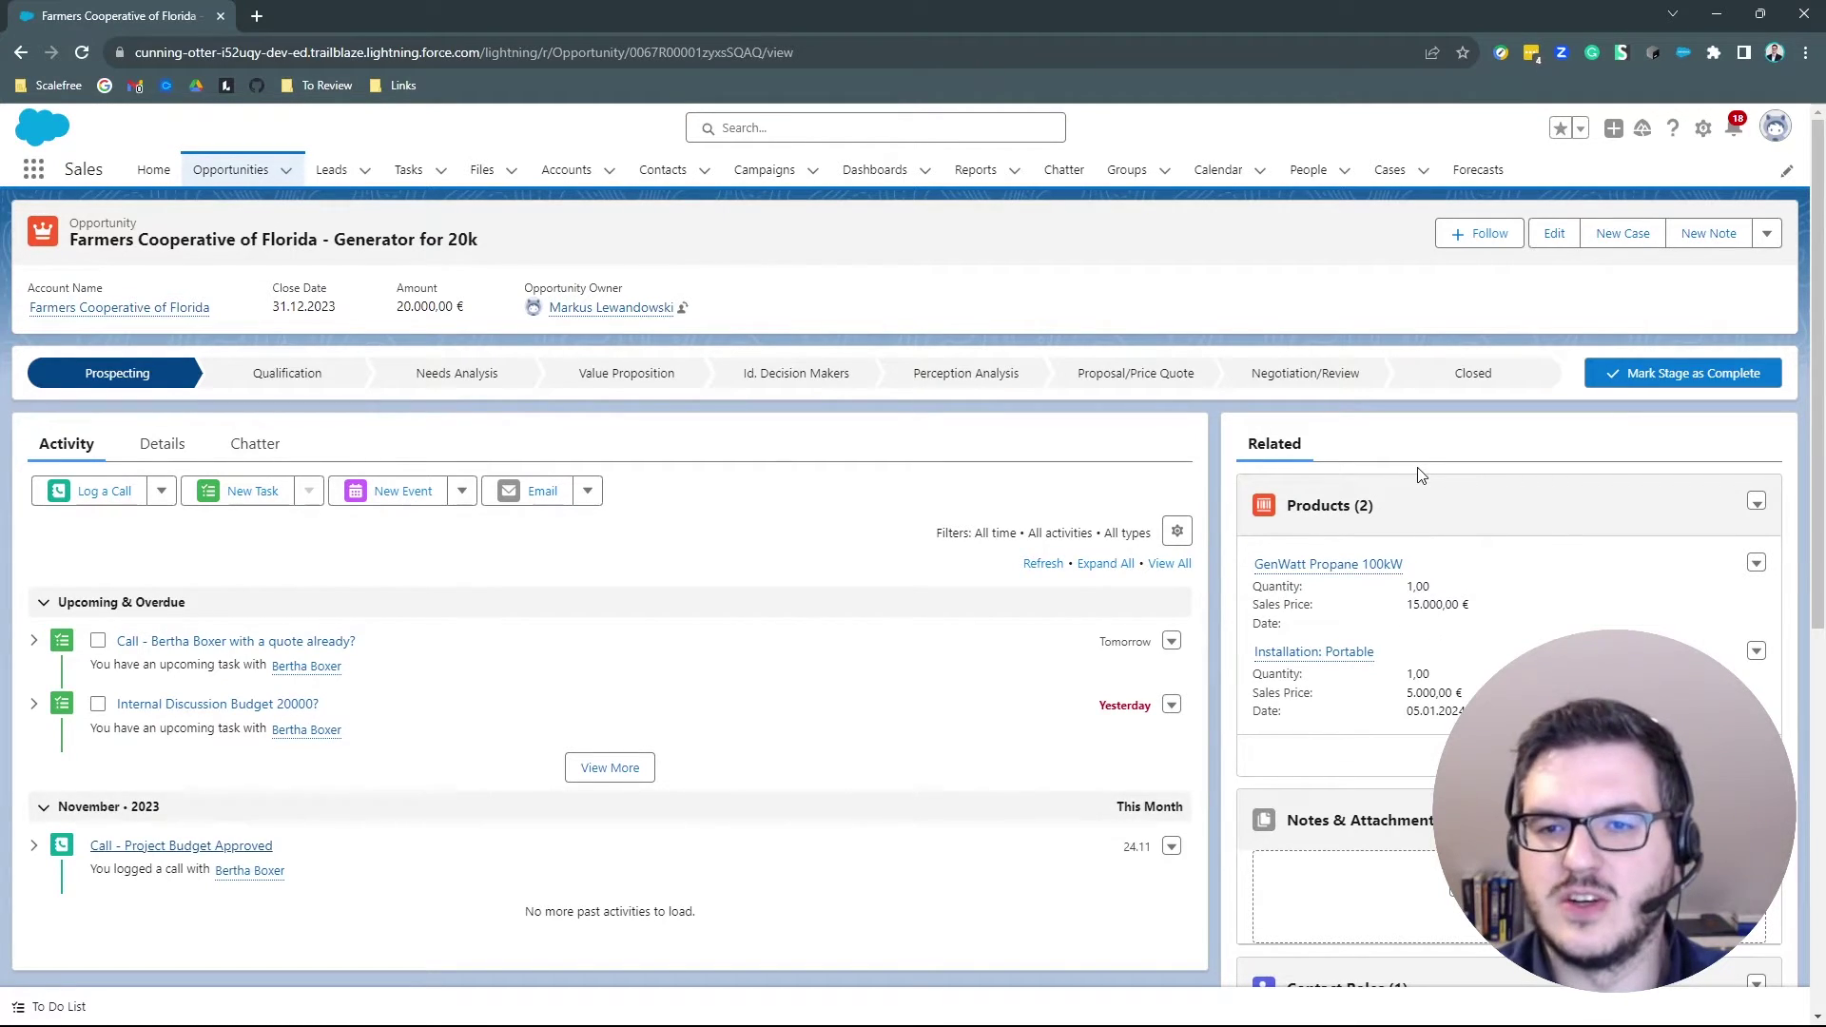
pyautogui.moveTo(1327, 571)
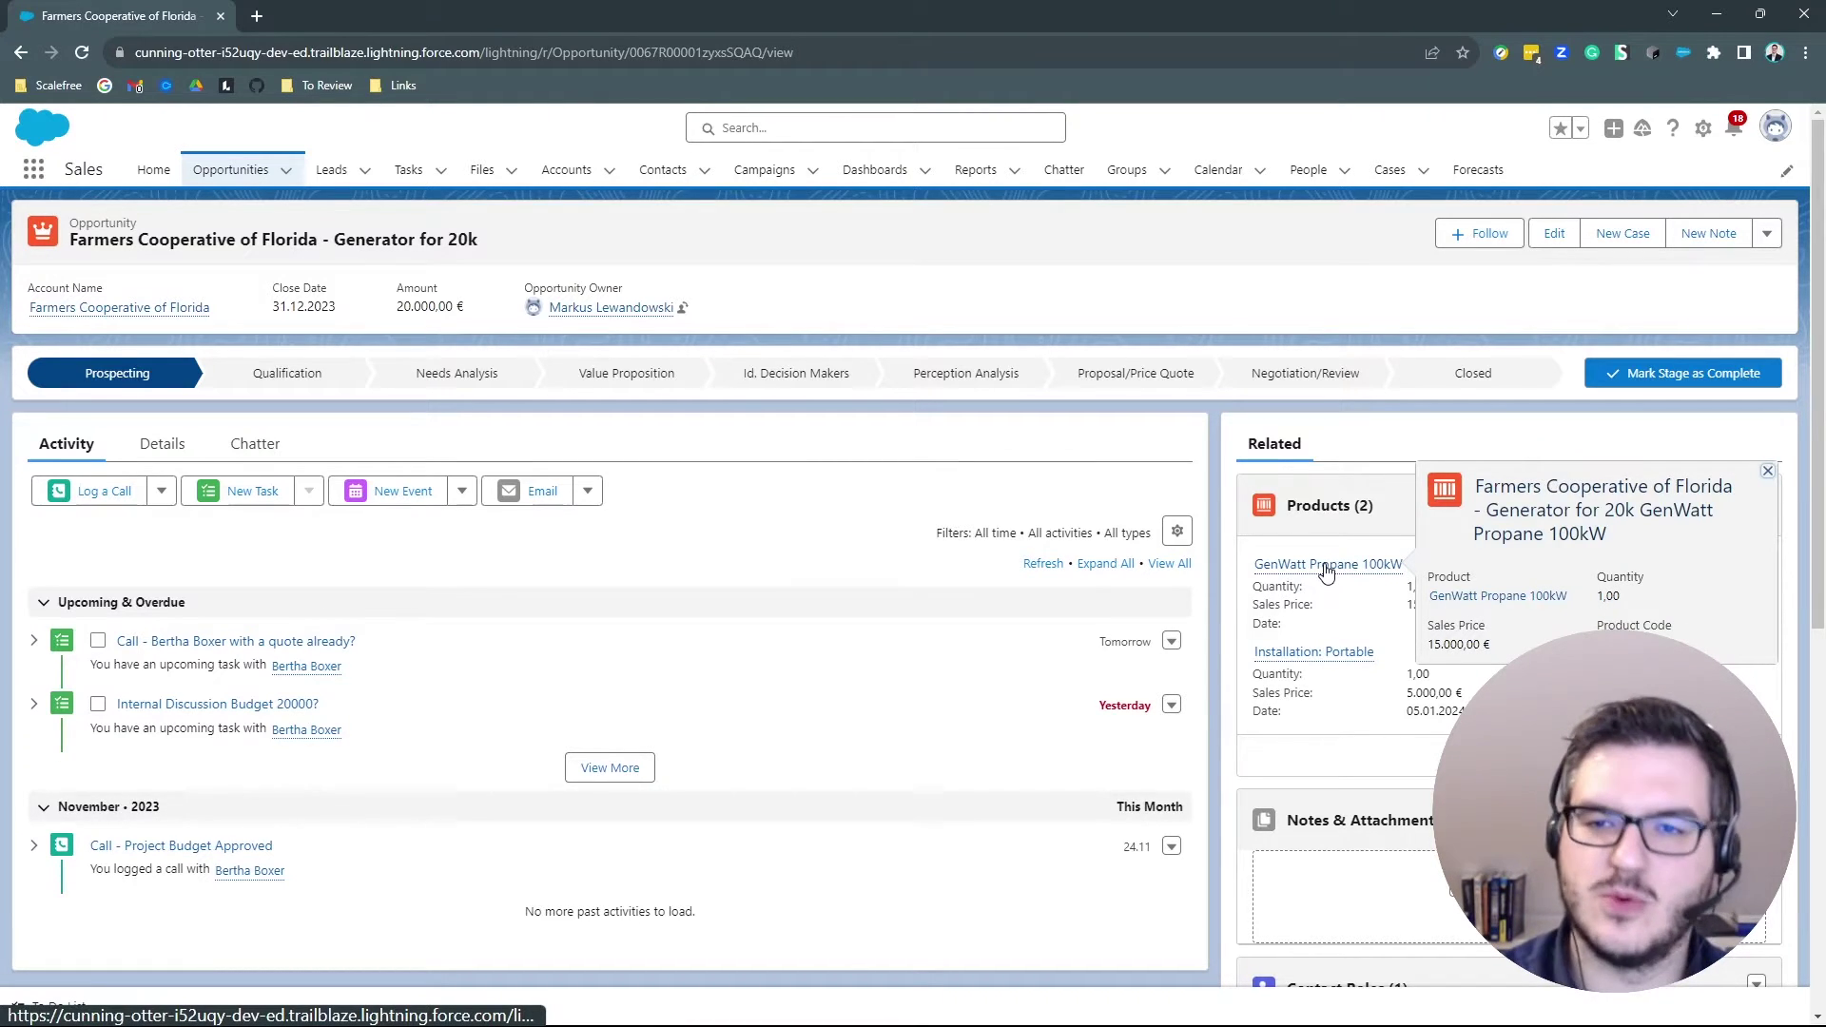
# Step: Open the GenWatt Propane 100kW opportunity product record and point out its Opportunity Product label
pyautogui.click(1339, 569)
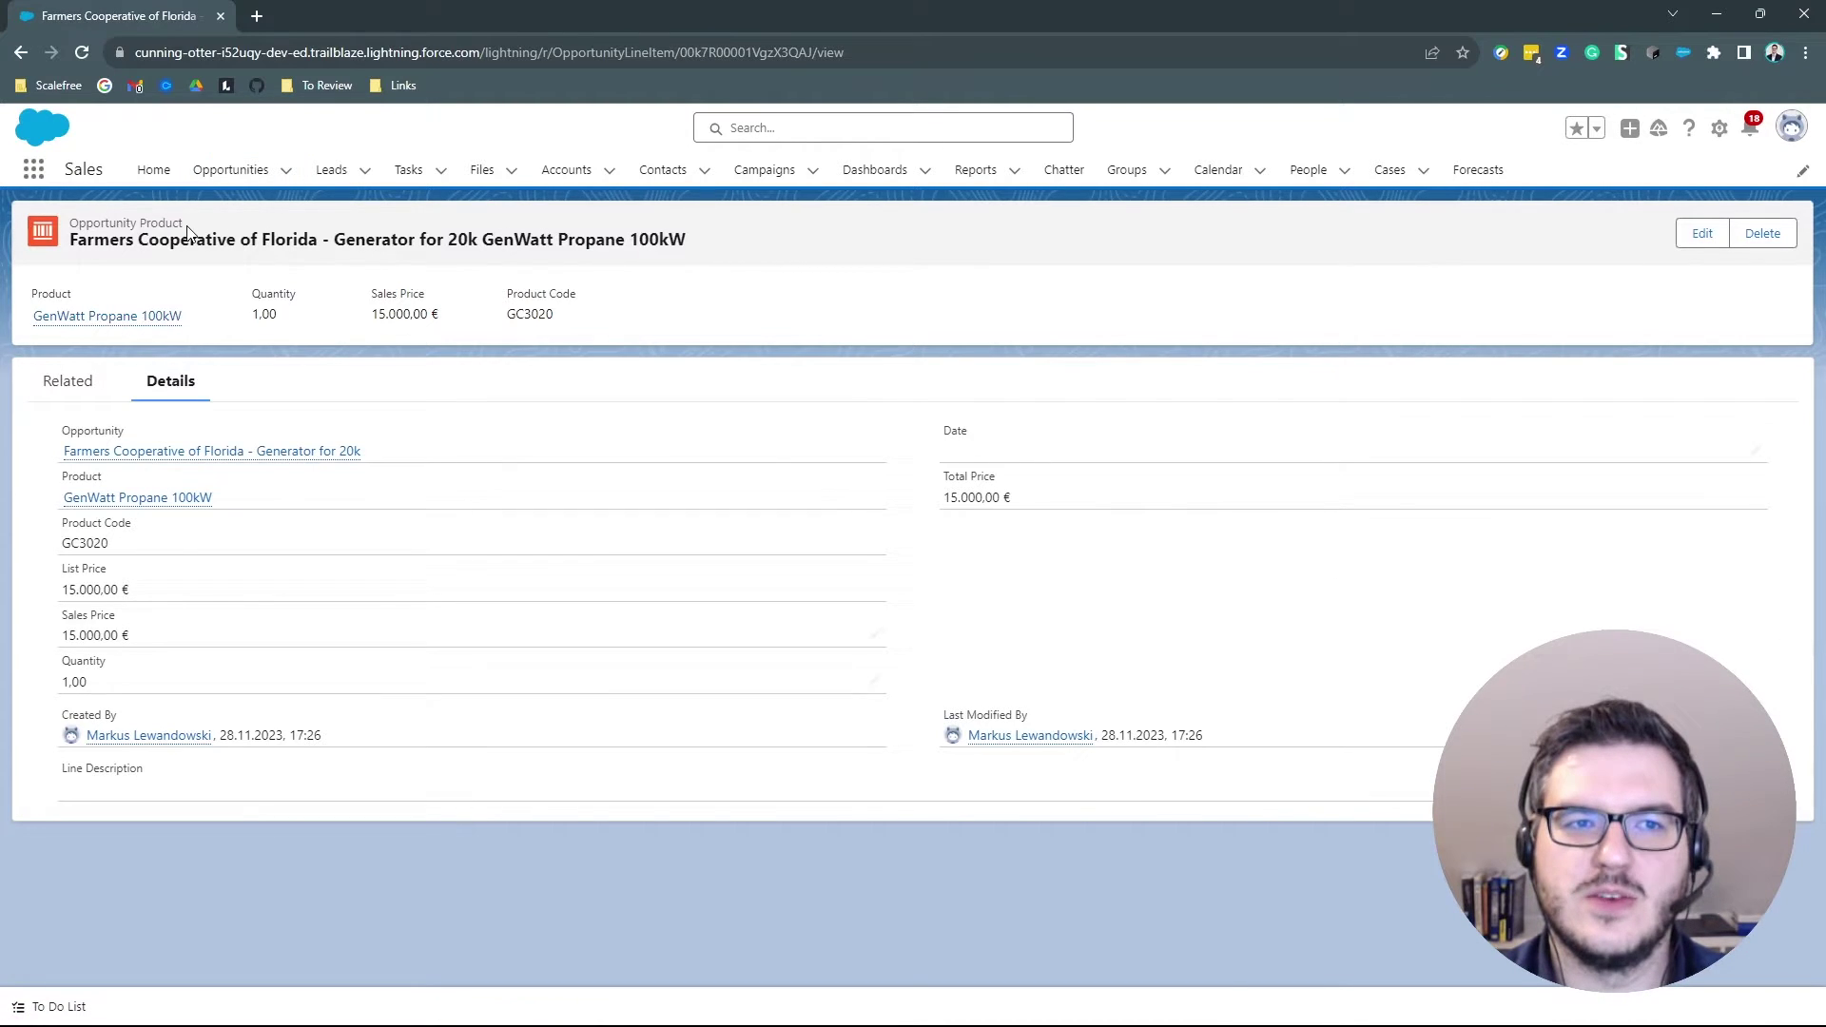
pyautogui.moveTo(187, 232); pyautogui.dragTo(72, 221)
pyautogui.click(148, 222)
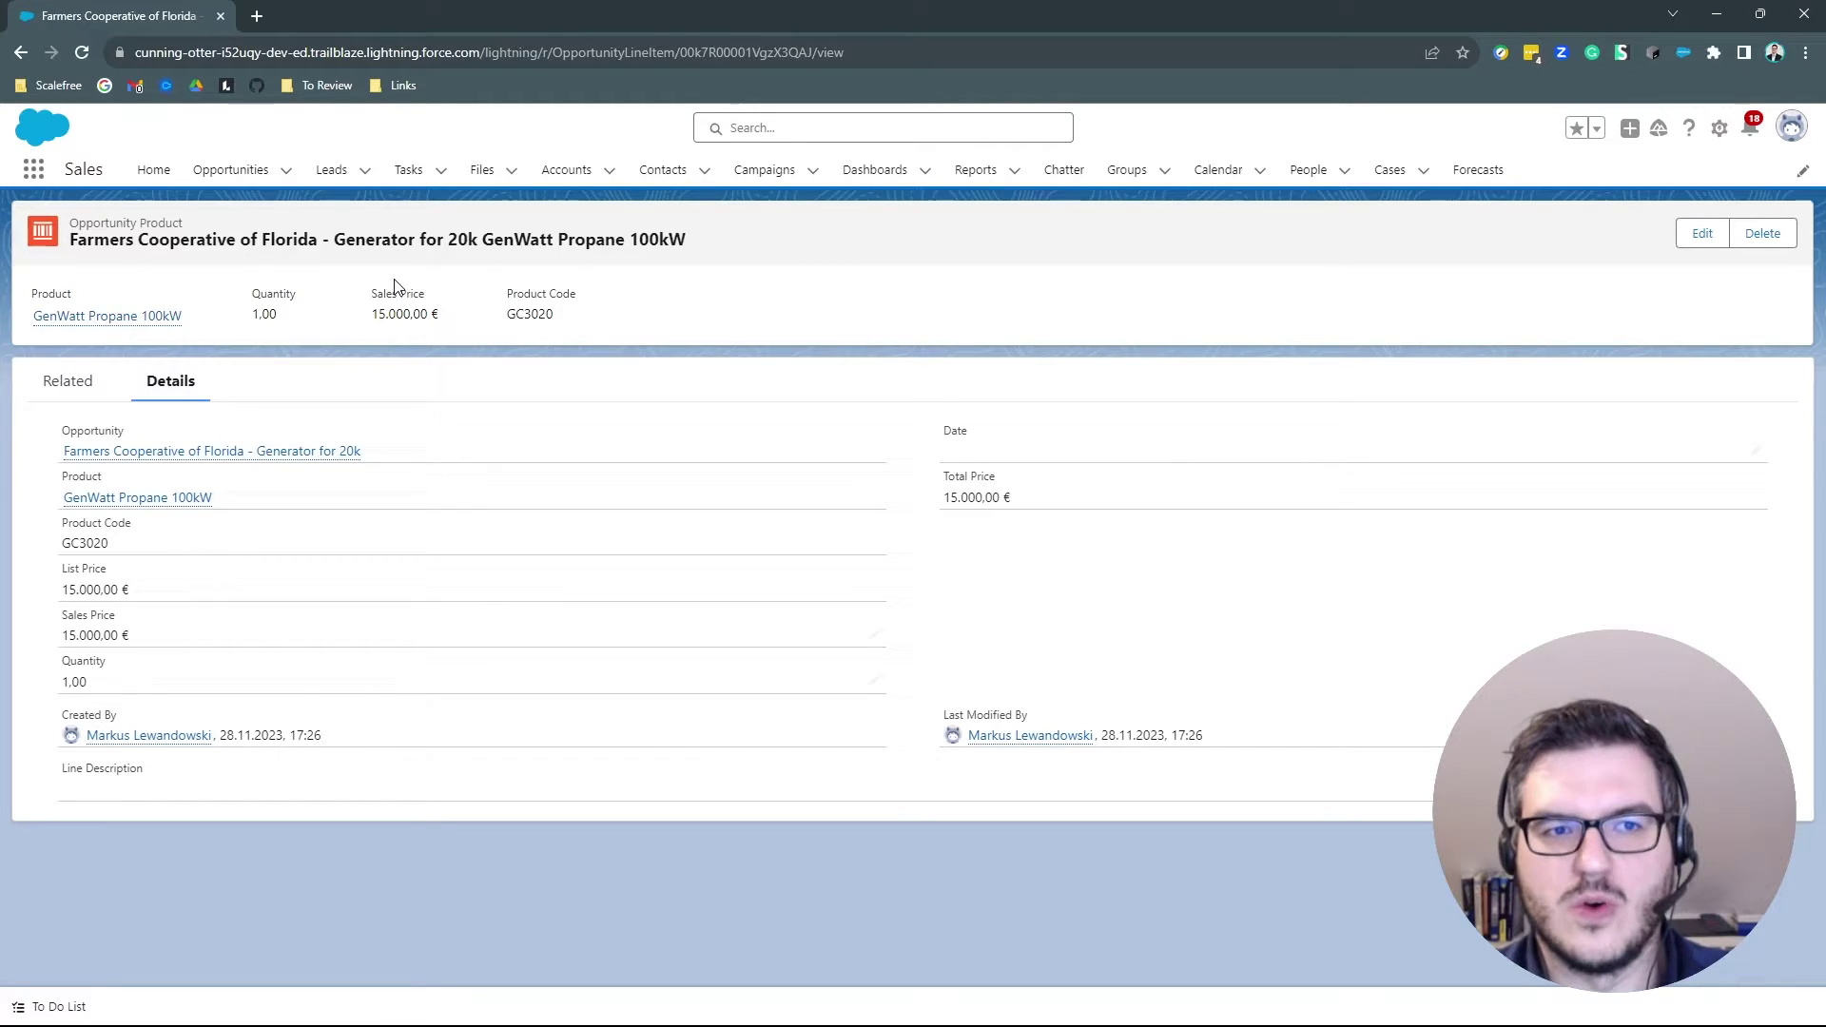
# Step: Open Setup in a new tab, find Schema Builder via 'schema', and dismiss the tips
pyautogui.click(1720, 129)
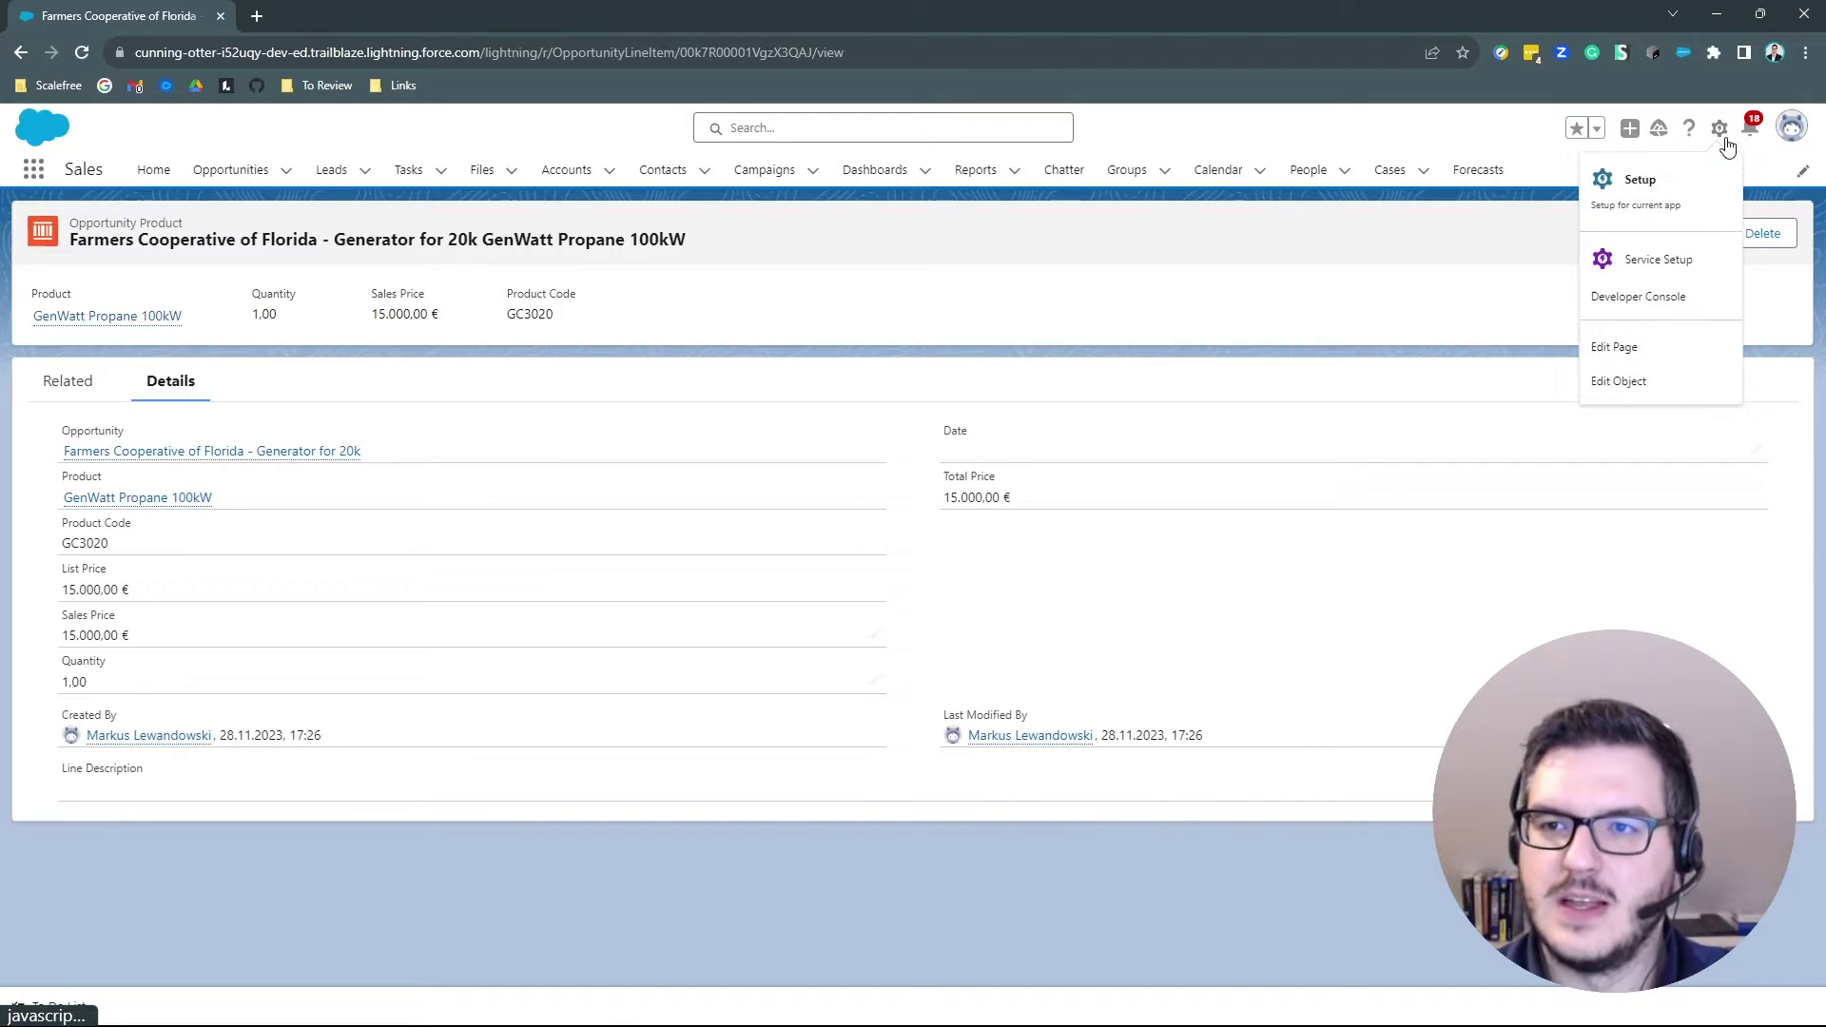
pyautogui.click(1691, 200)
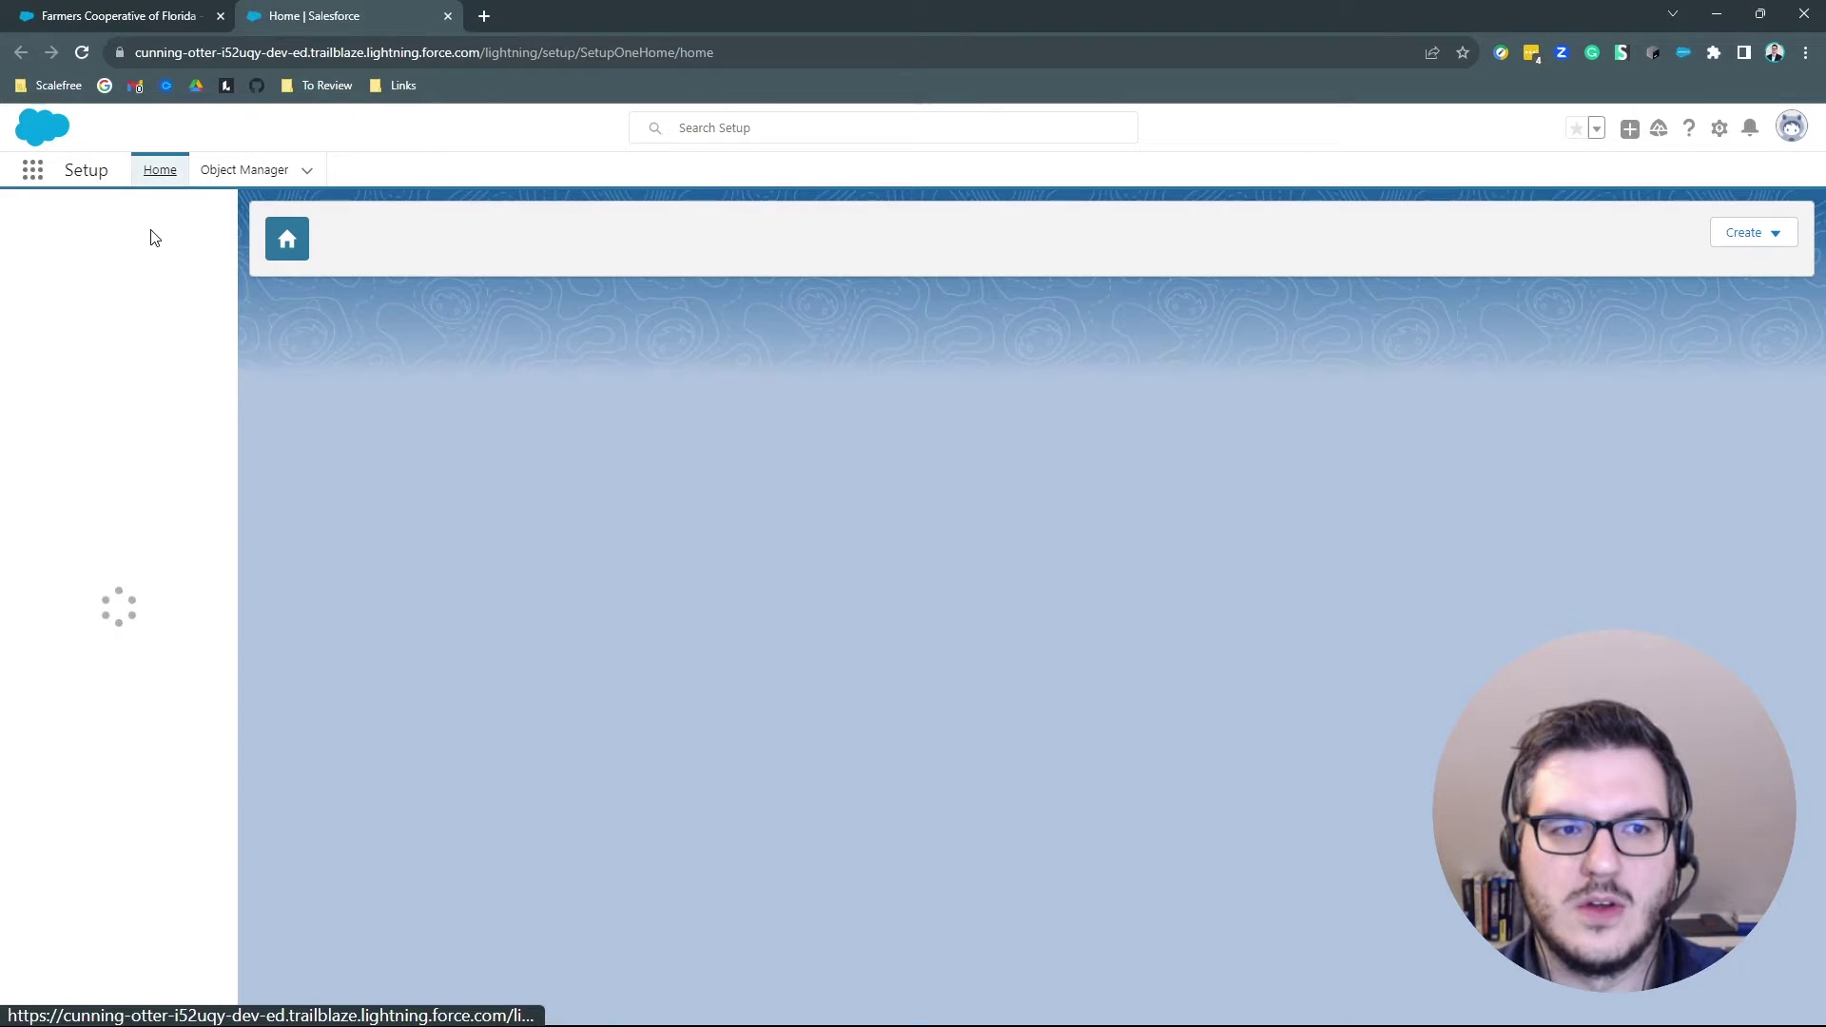
pyautogui.click(152, 231)
pyautogui.write('schema')
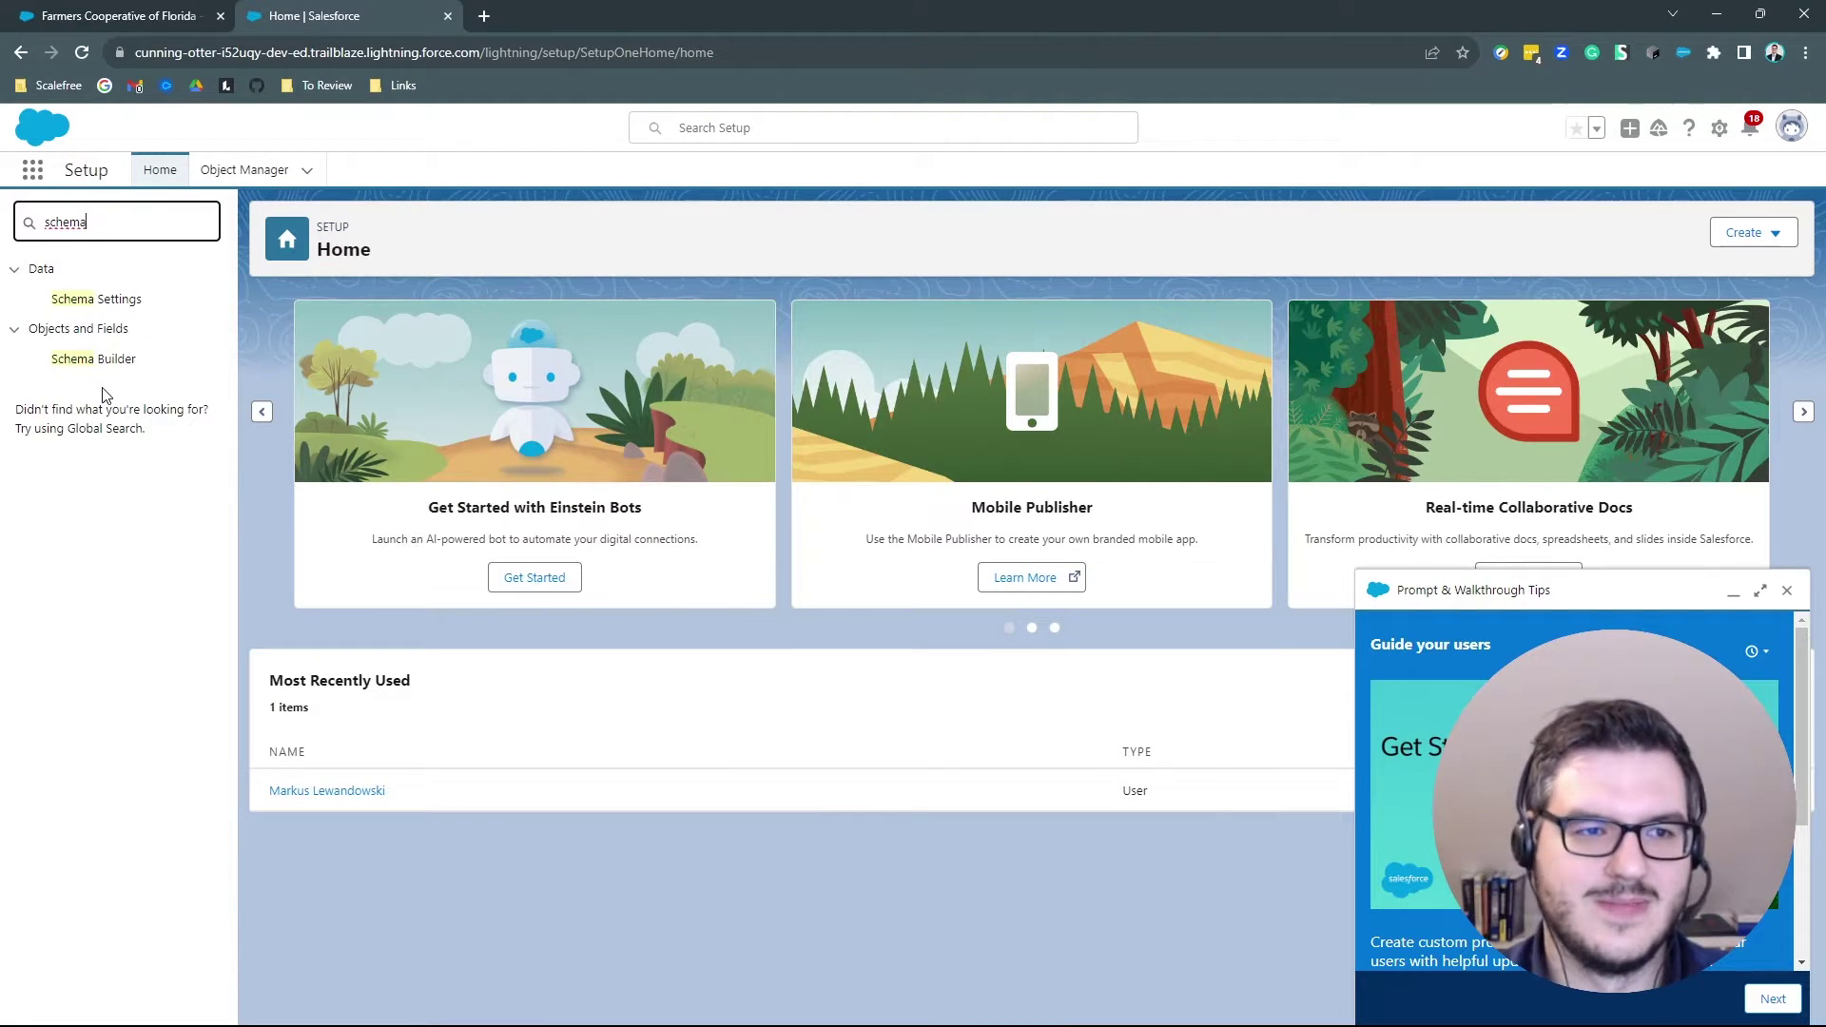
pyautogui.click(116, 361)
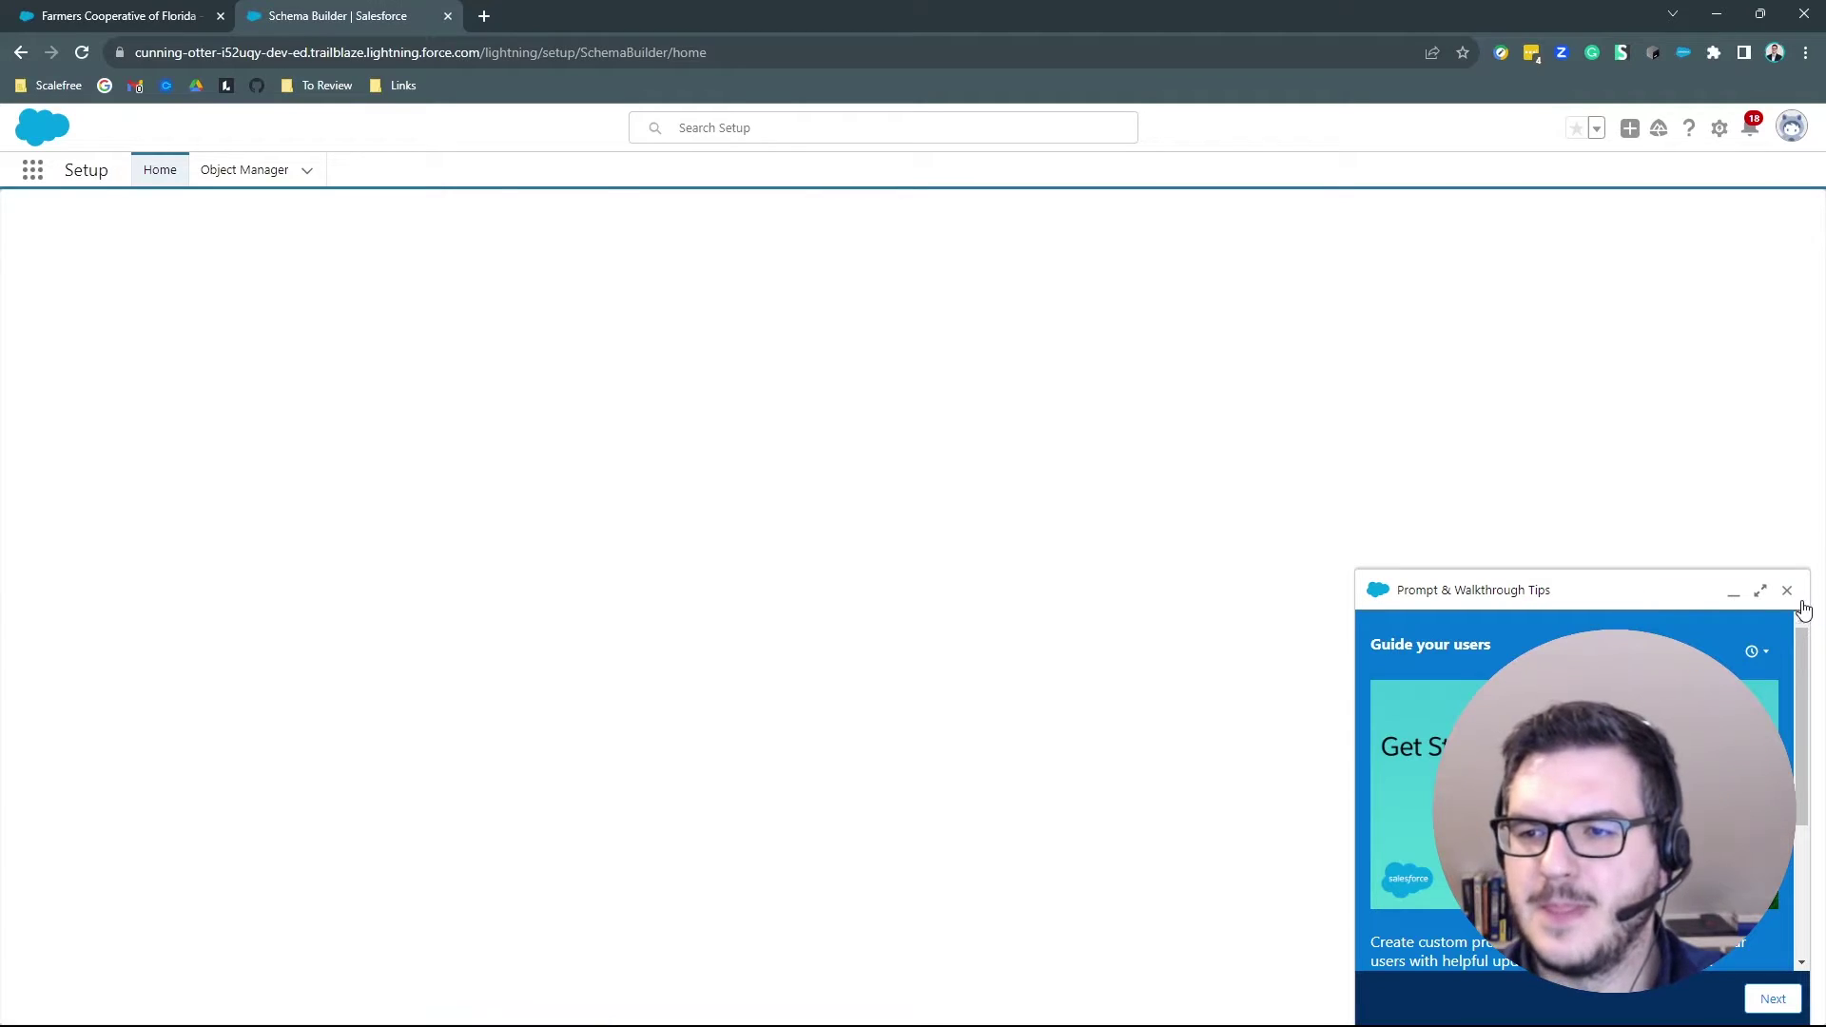
pyautogui.click(1785, 591)
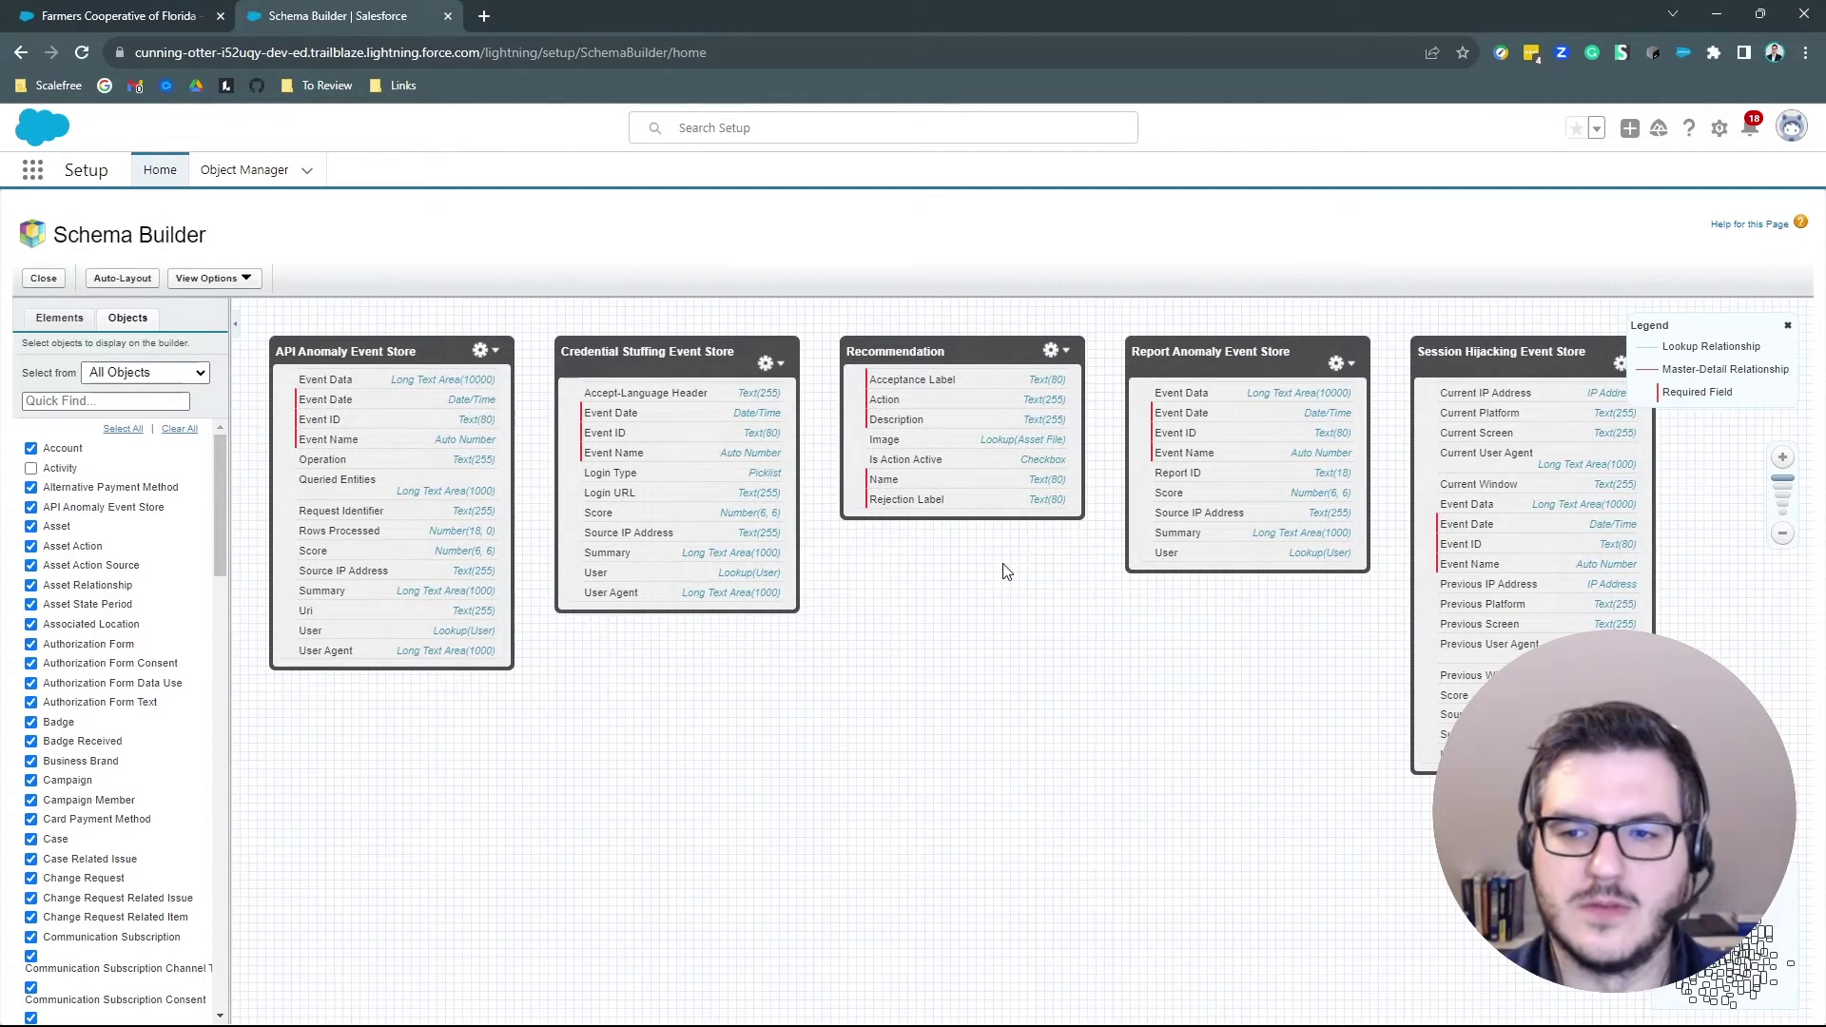
# Step: Zoom out and pan the diagram to survey all objects, including the Payment objects
pyautogui.scroll(-2, 1094, 778)
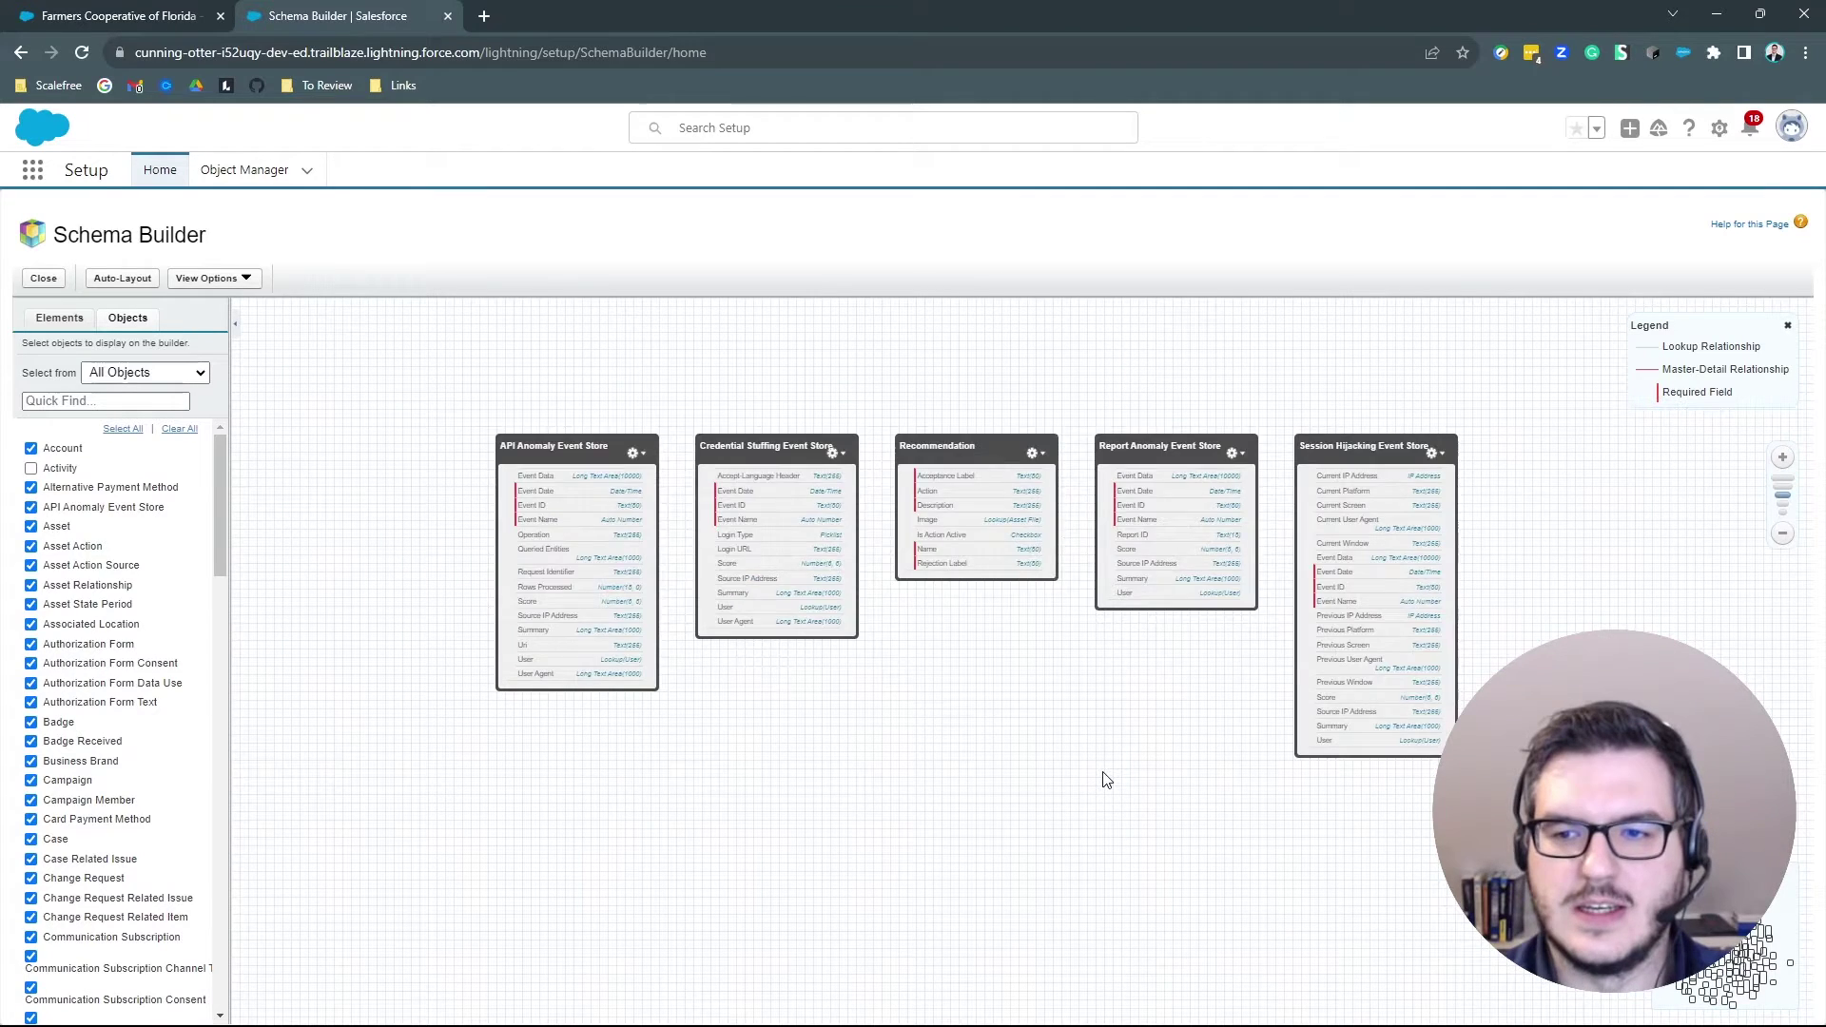
pyautogui.scroll(-2, 1107, 779)
pyautogui.moveTo(1397, 827); pyautogui.dragTo(1236, 659)
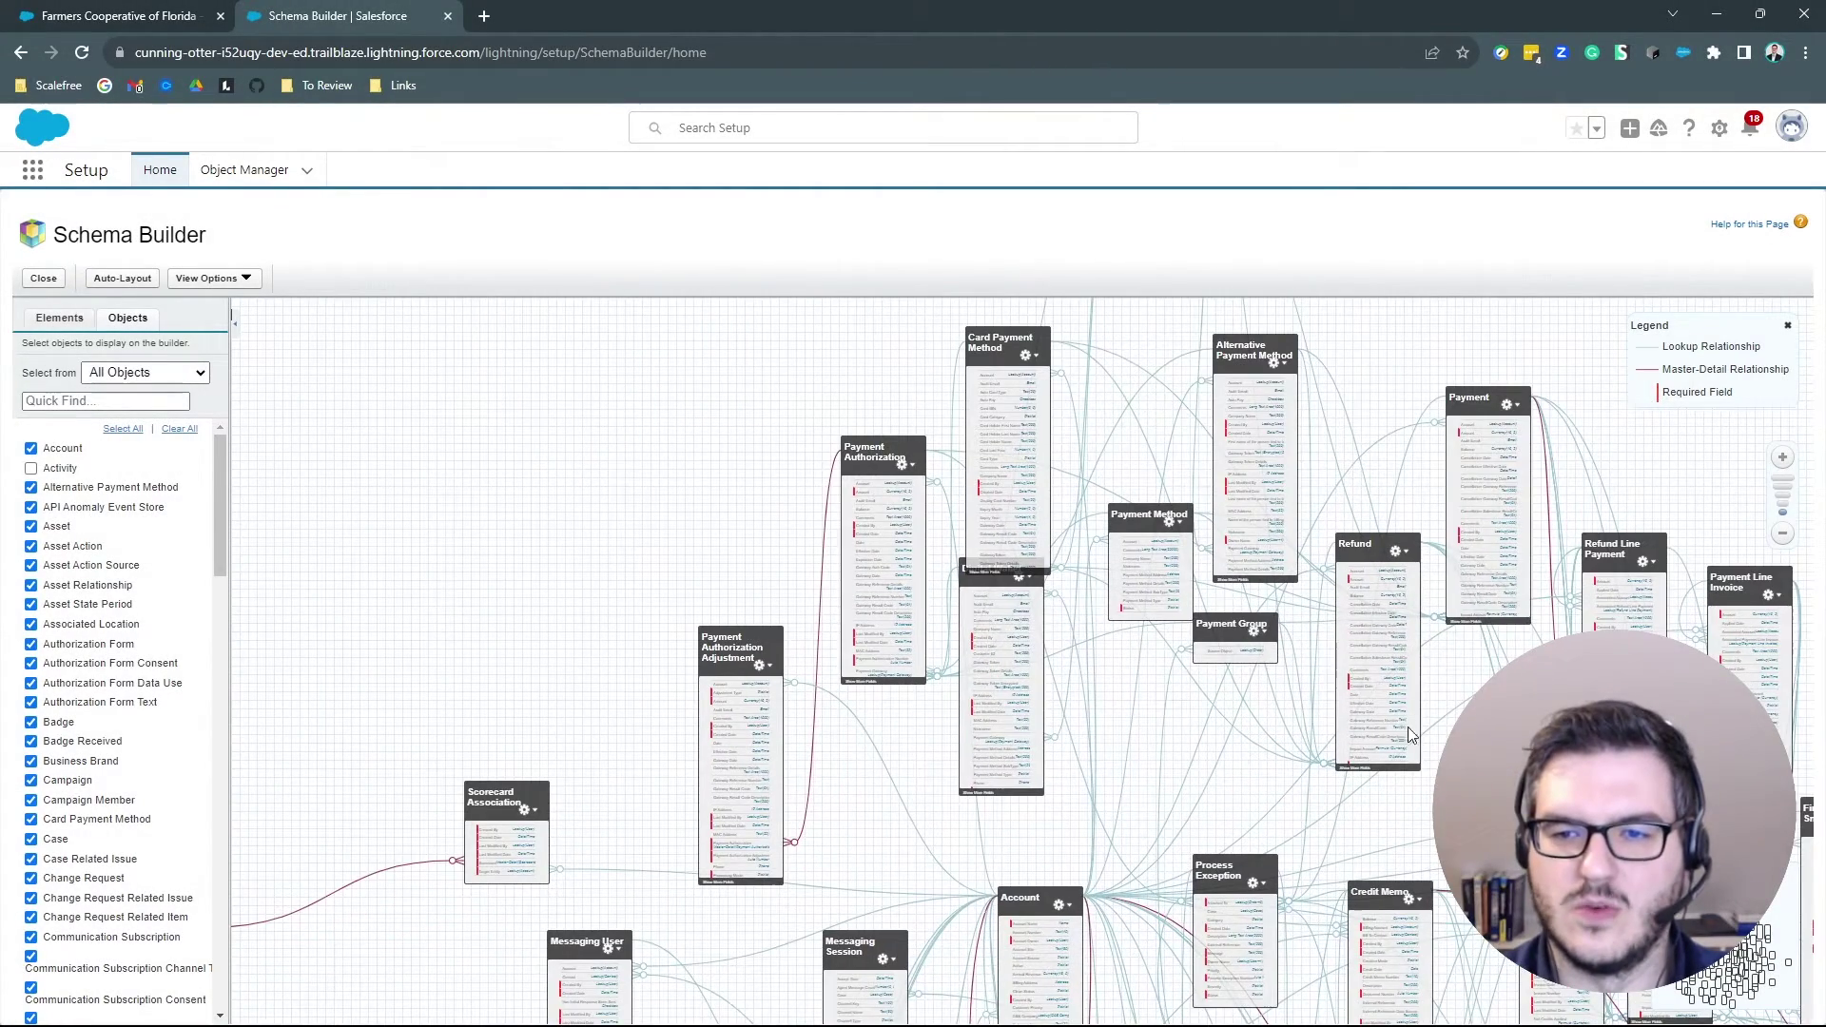
pyautogui.scroll(-5, 1256, 624)
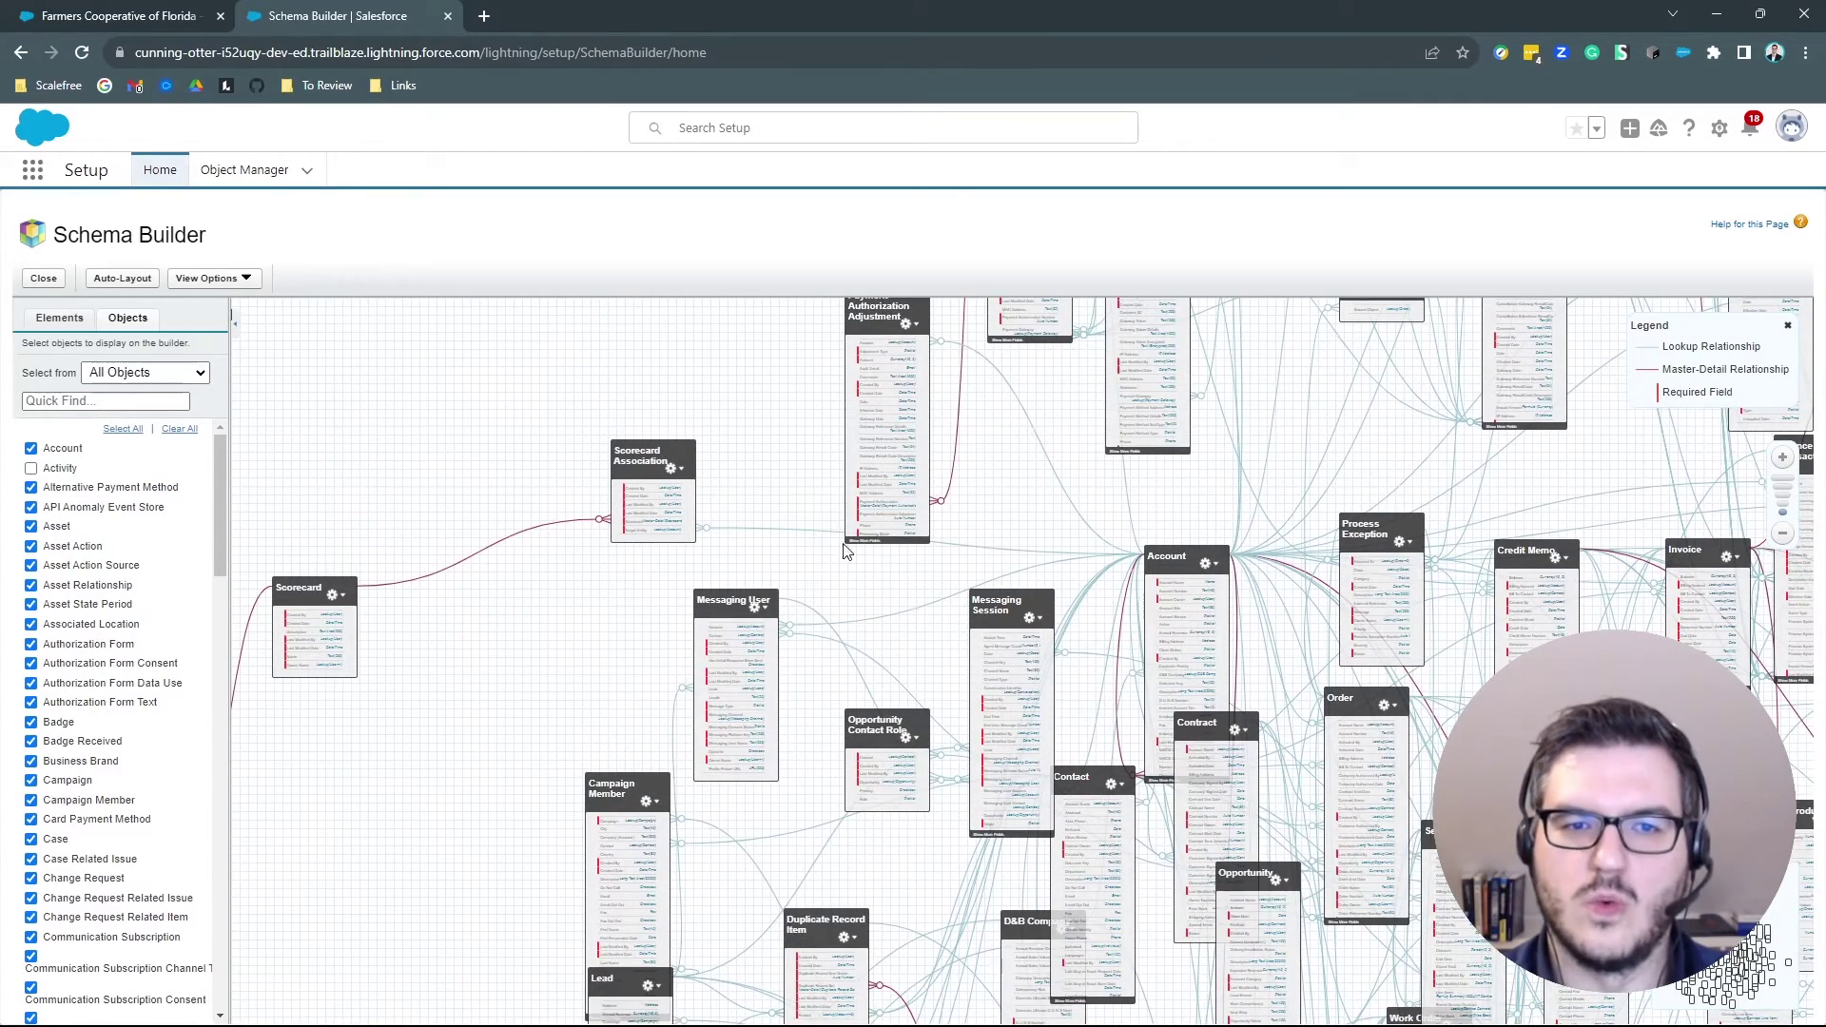
# Step: Clear all objects, add Account alone, and centre it on the canvas
pyautogui.click(177, 430)
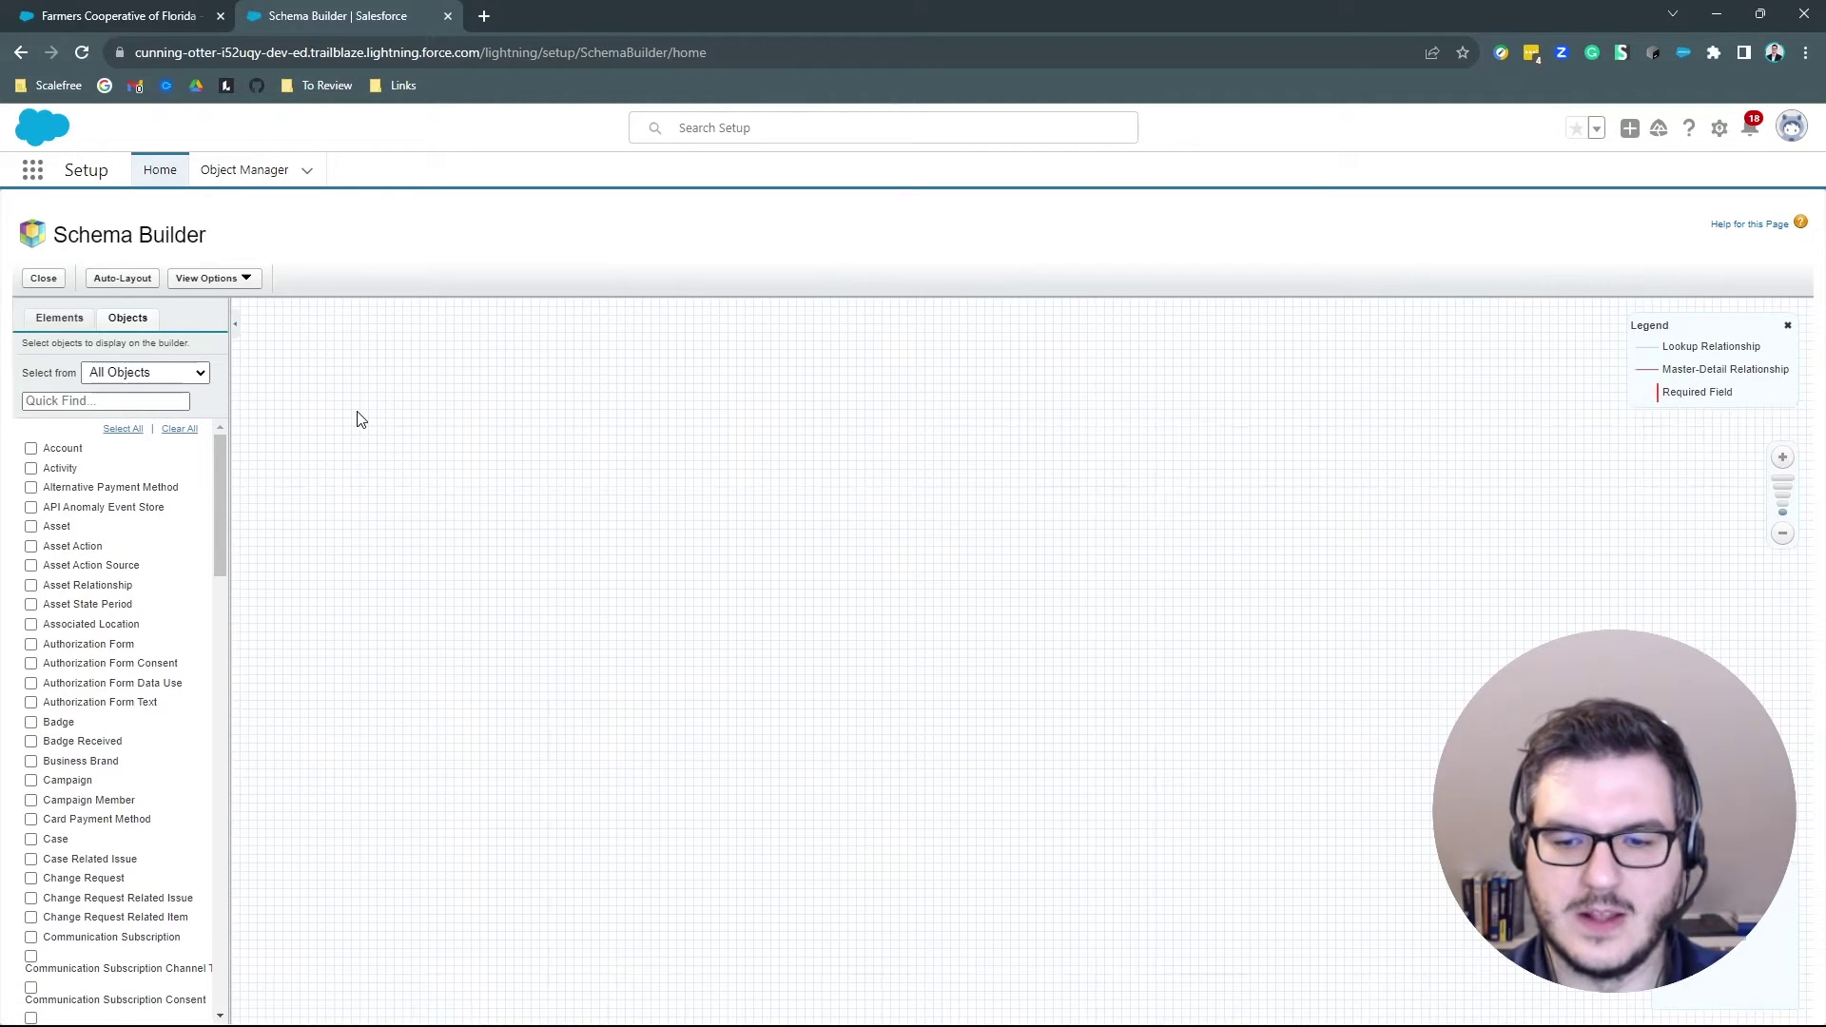
pyautogui.click(31, 452)
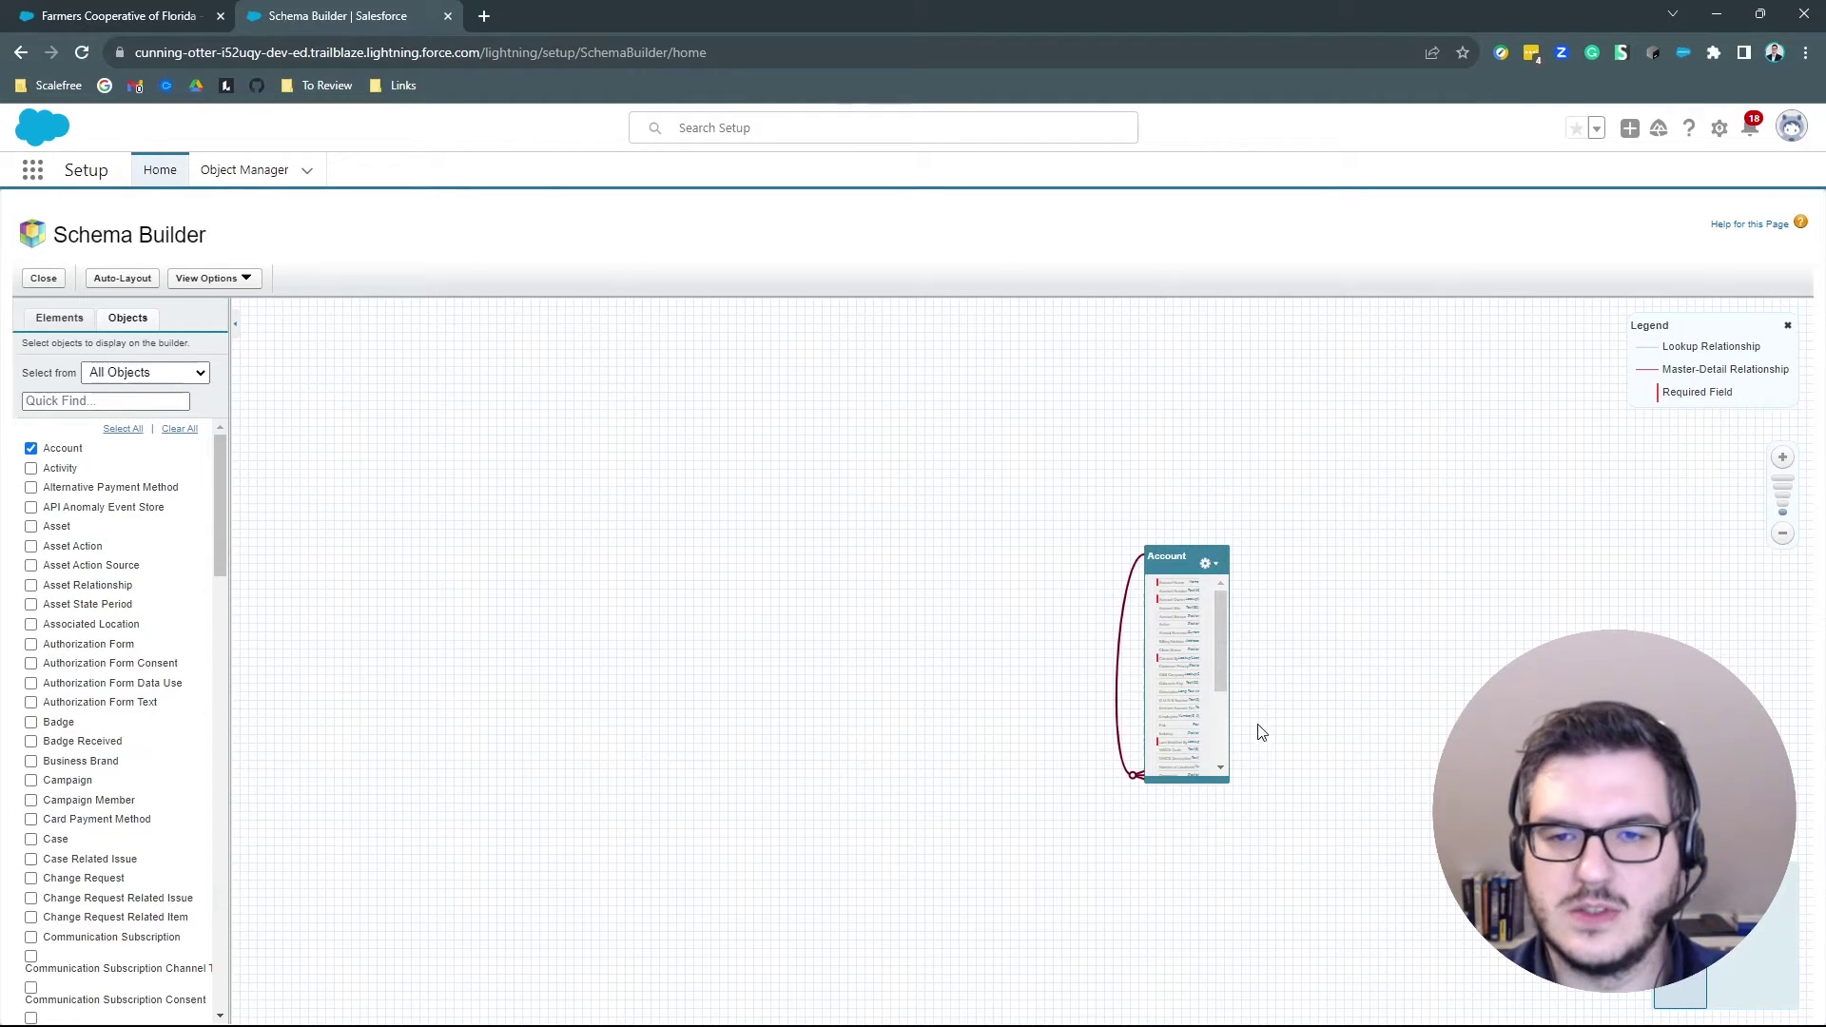
pyautogui.hotkey('ctrl', '+')
pyautogui.hotkey('ctrl', '+')
pyautogui.moveTo(1344, 729); pyautogui.dragTo(533, 637)
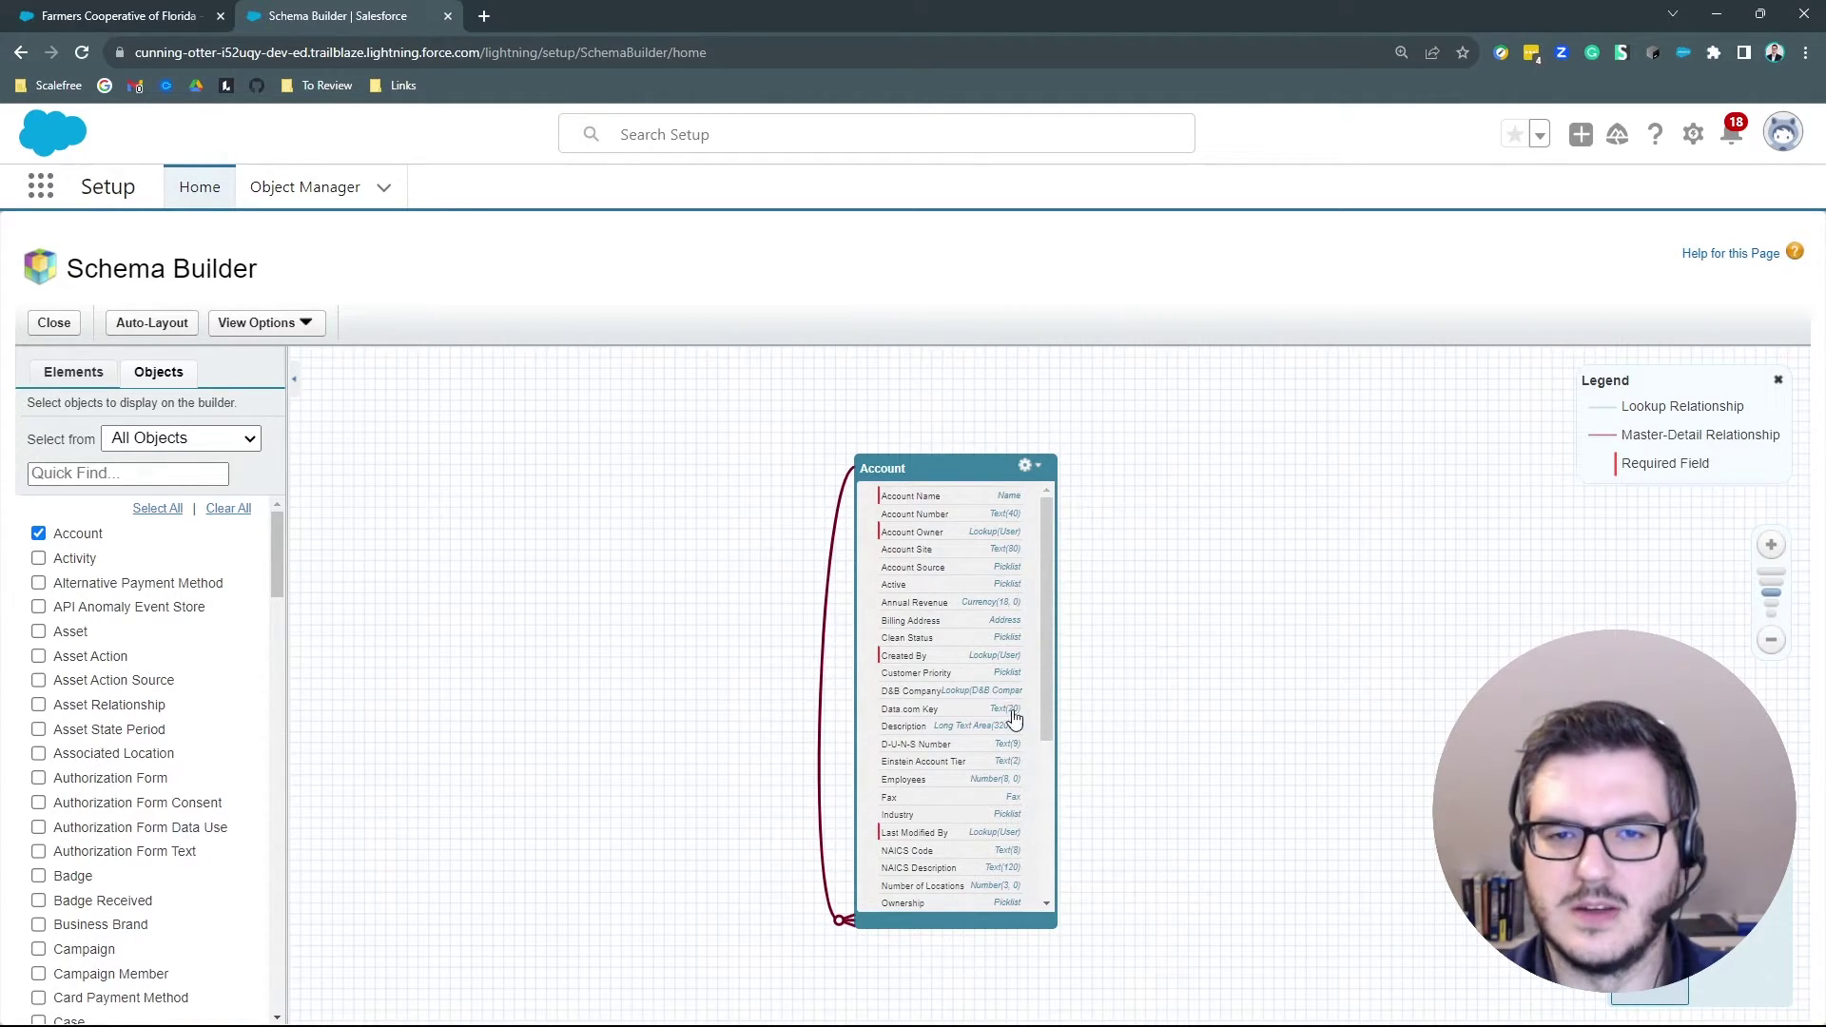
pyautogui.hotkey('ctrl', '-')
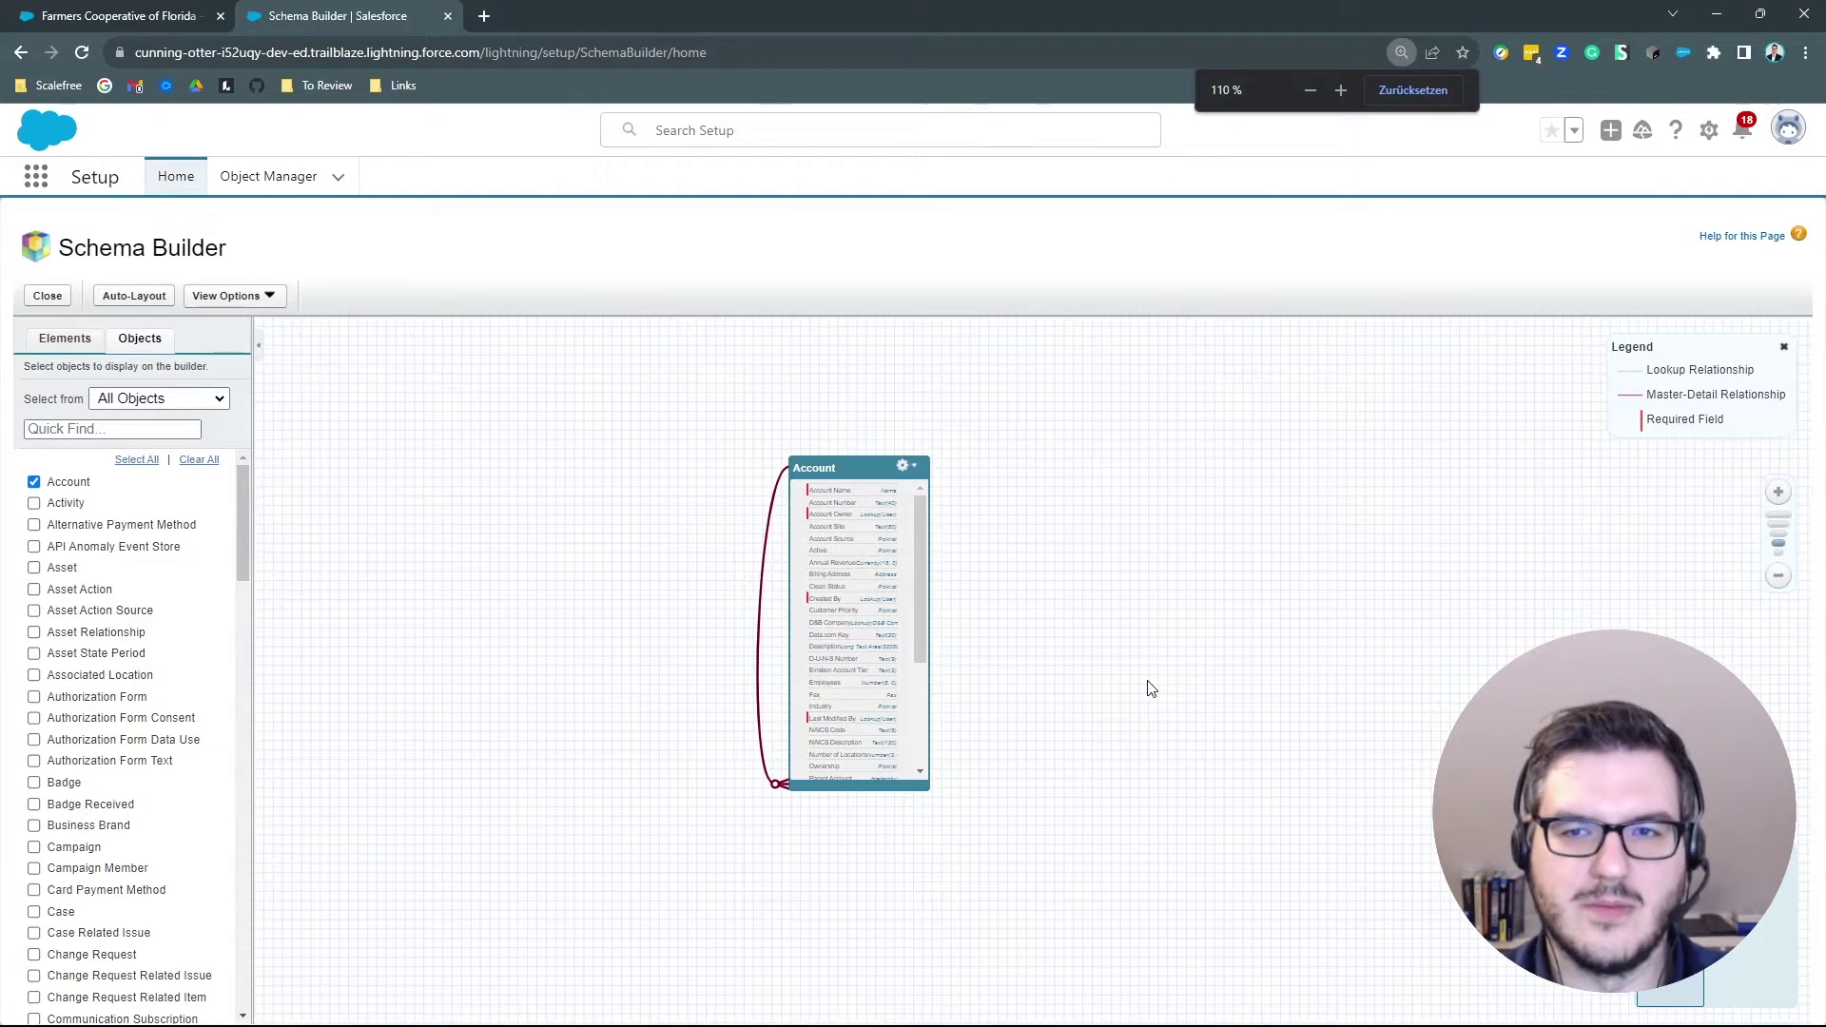
pyautogui.hotkey('ctrl', '-')
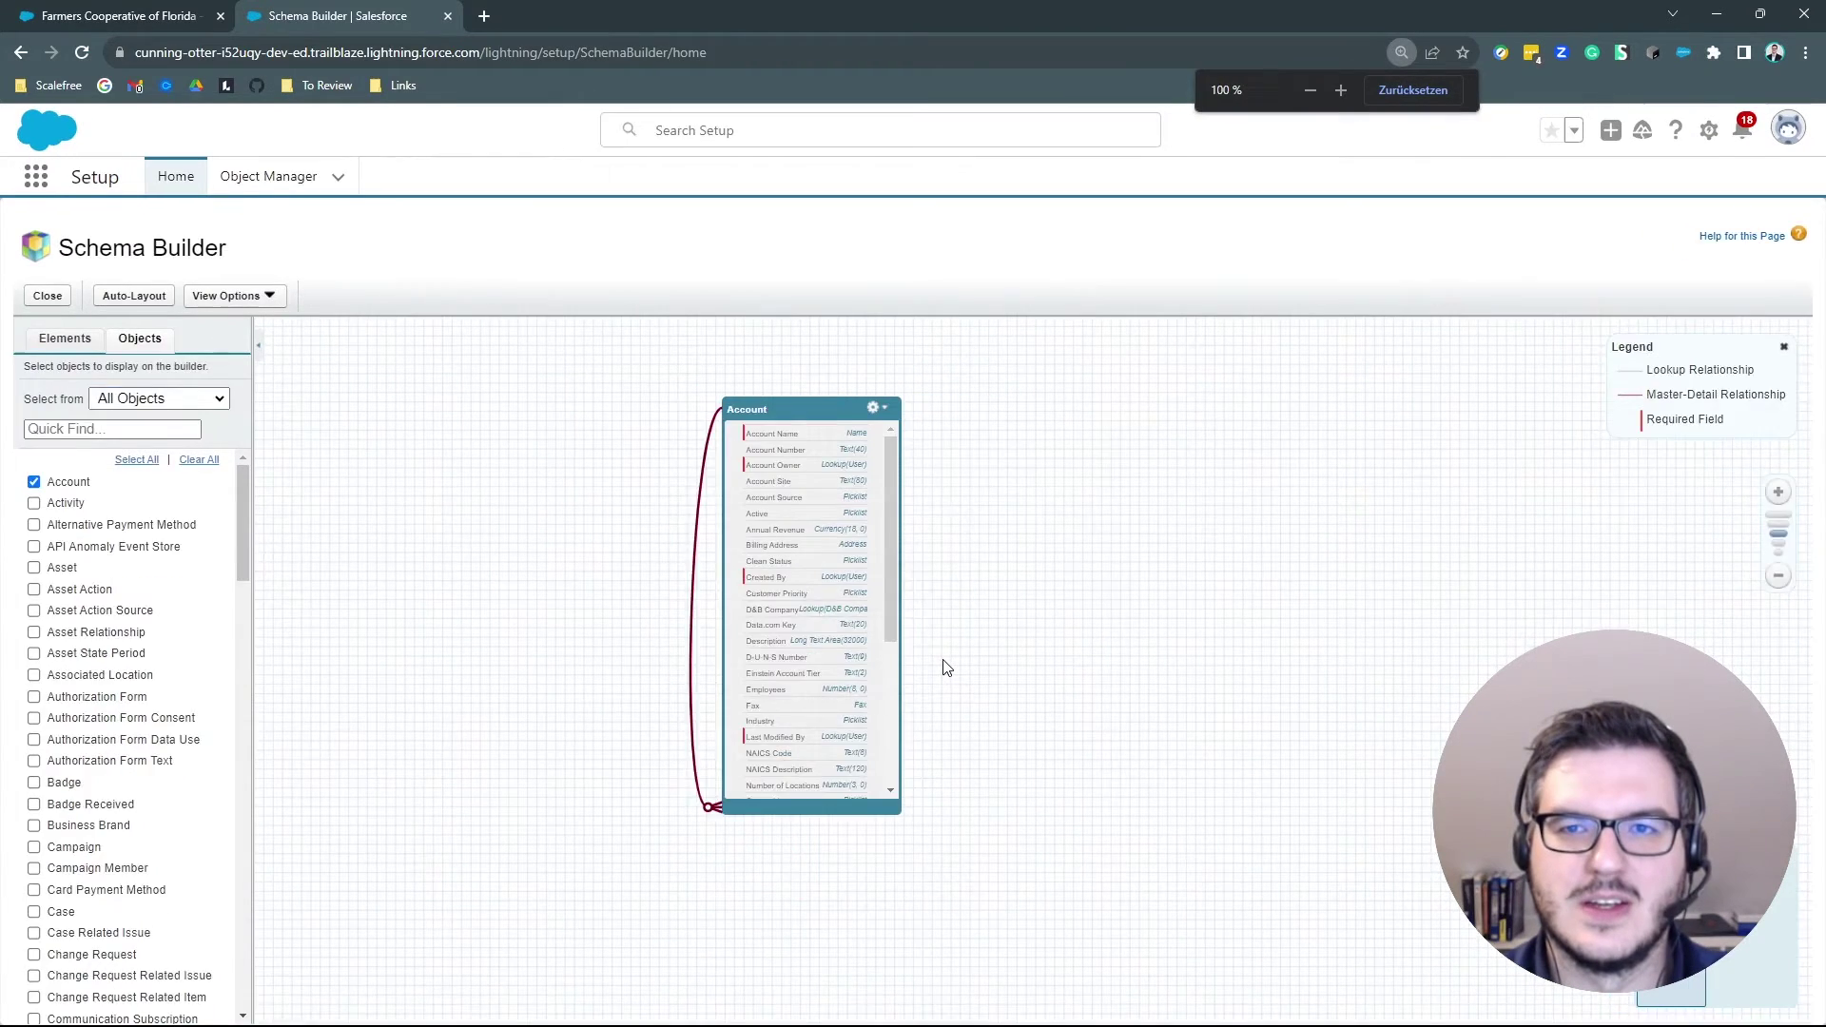
pyautogui.moveTo(738, 383); pyautogui.dragTo(884, 392)
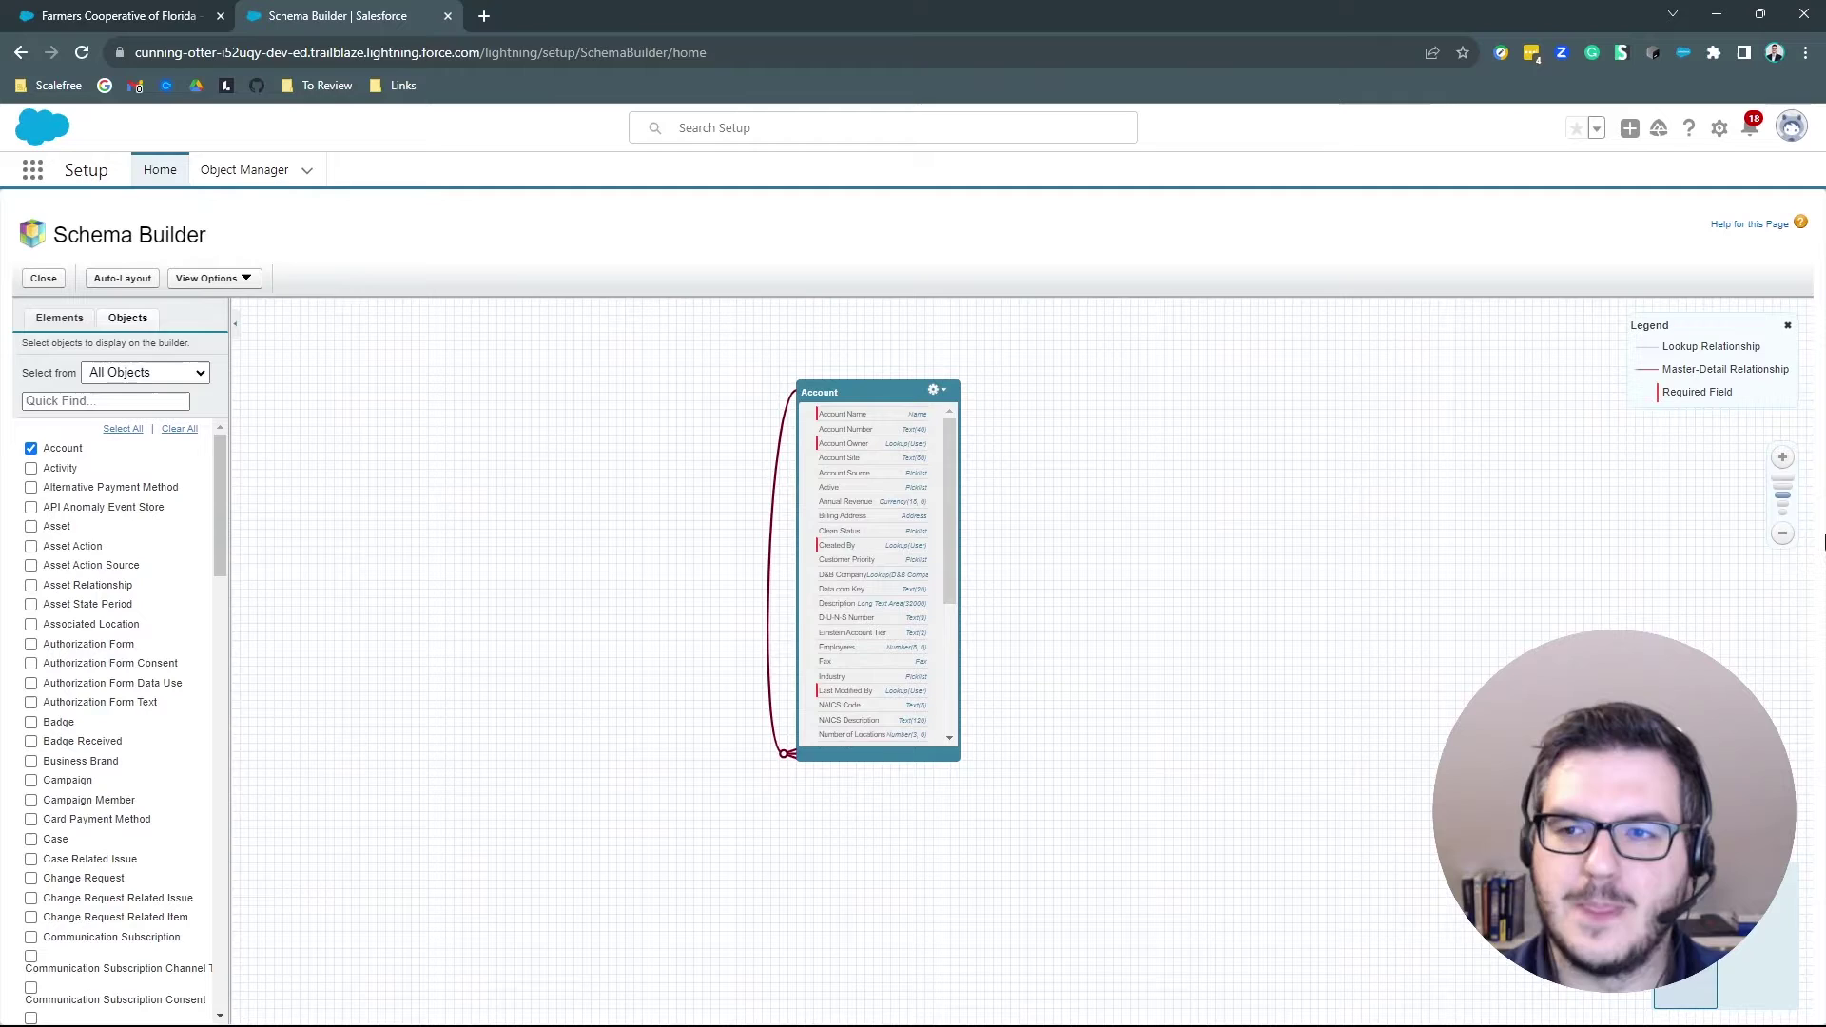
pyautogui.click(1782, 533)
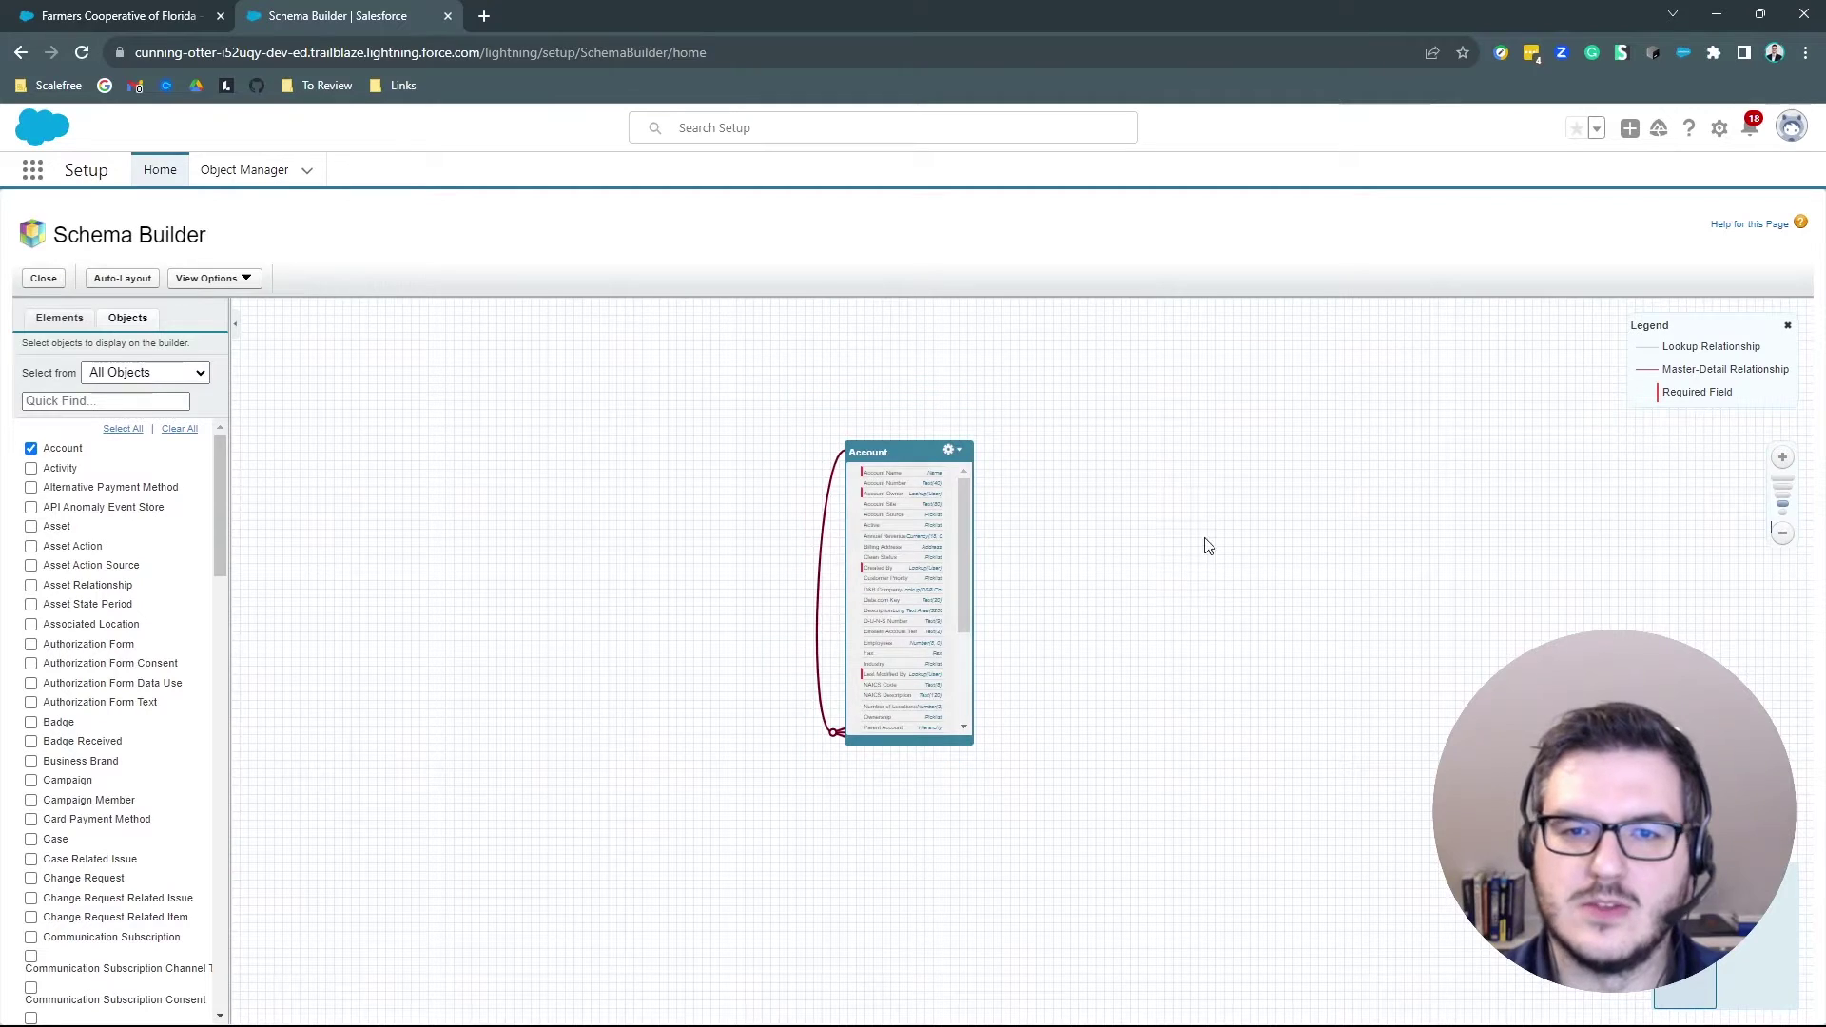
# Step: Filter objects by 'op', add Opportunity to the right of Account, then clear the filter
pyautogui.click(117, 403)
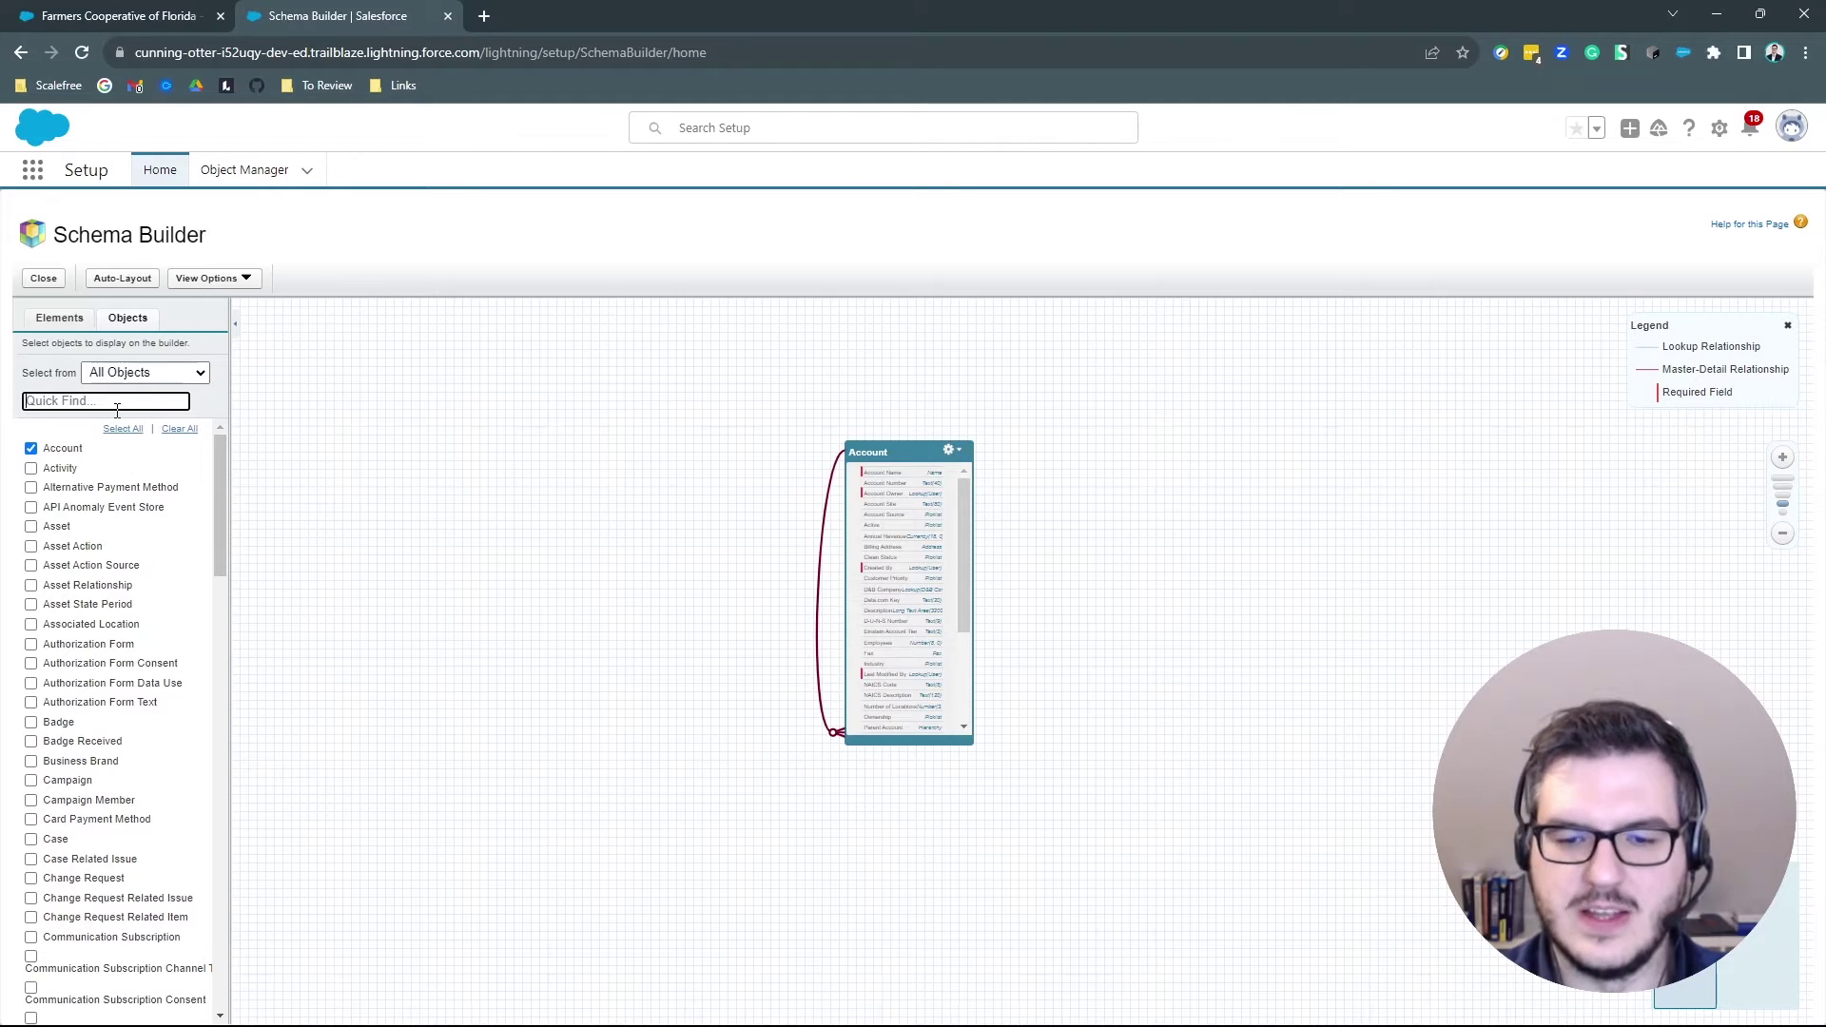
pyautogui.write('op')
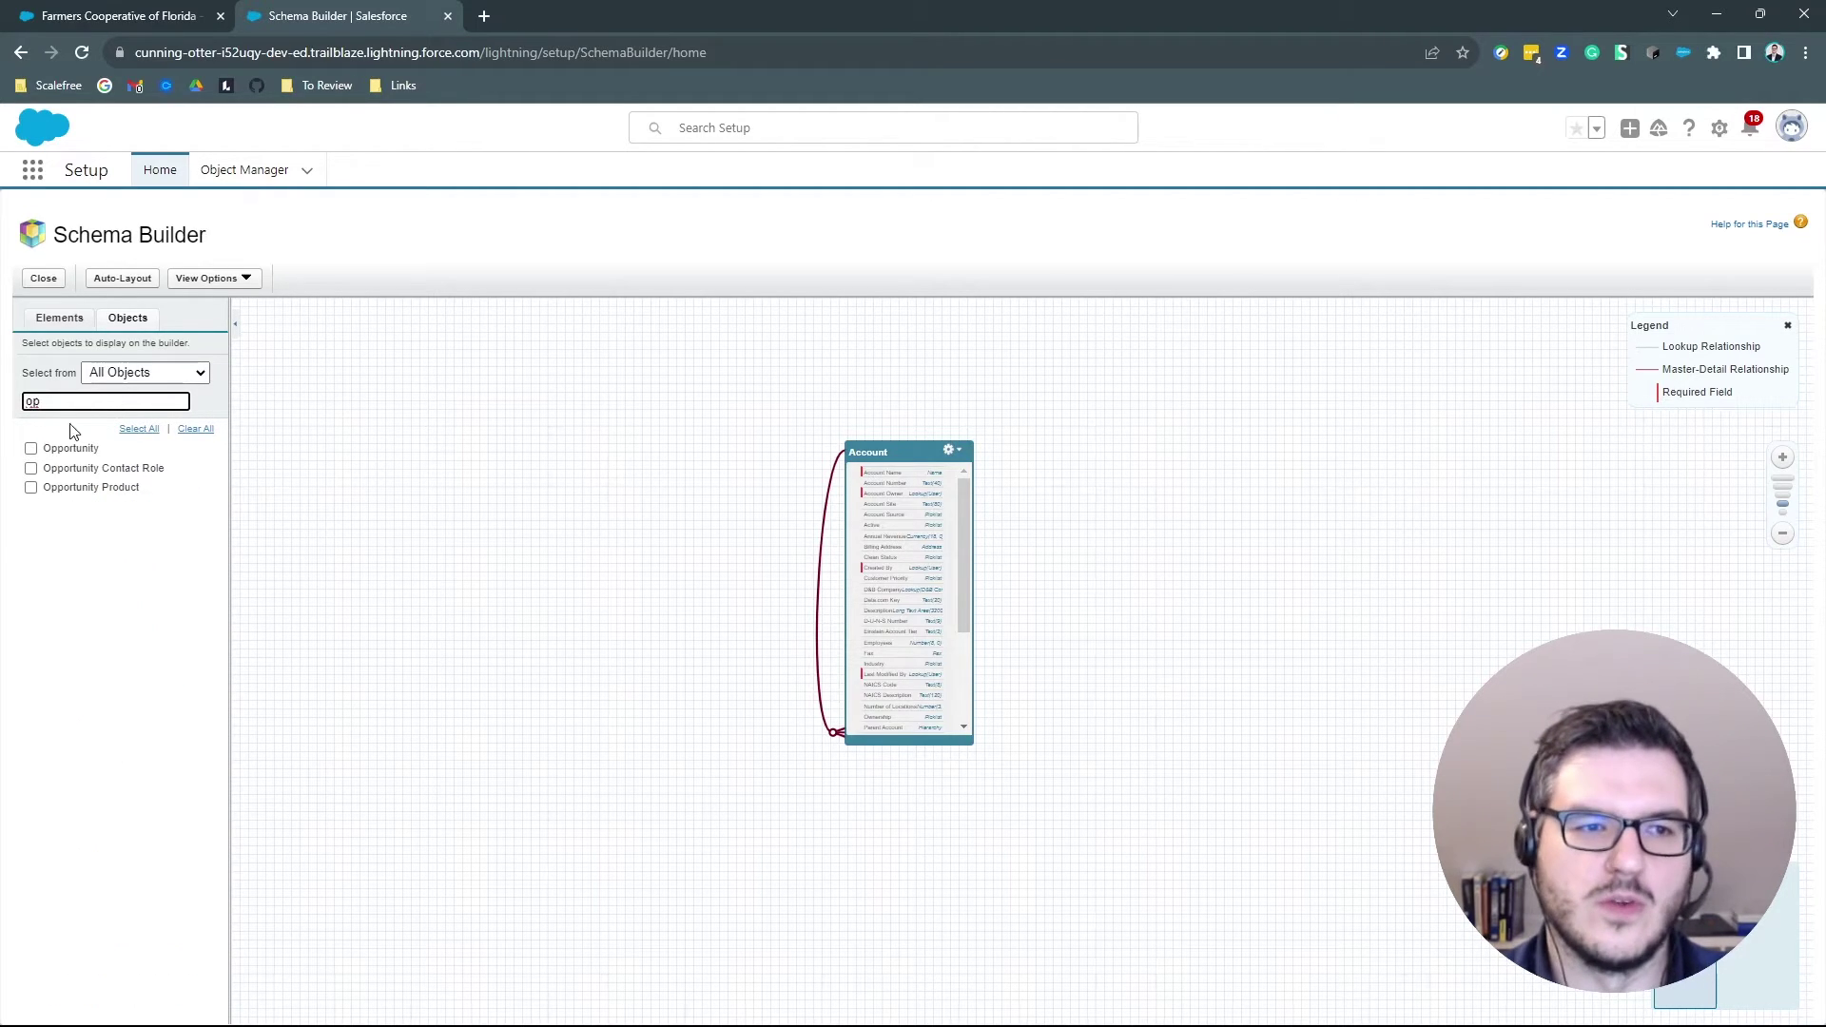
pyautogui.click(30, 448)
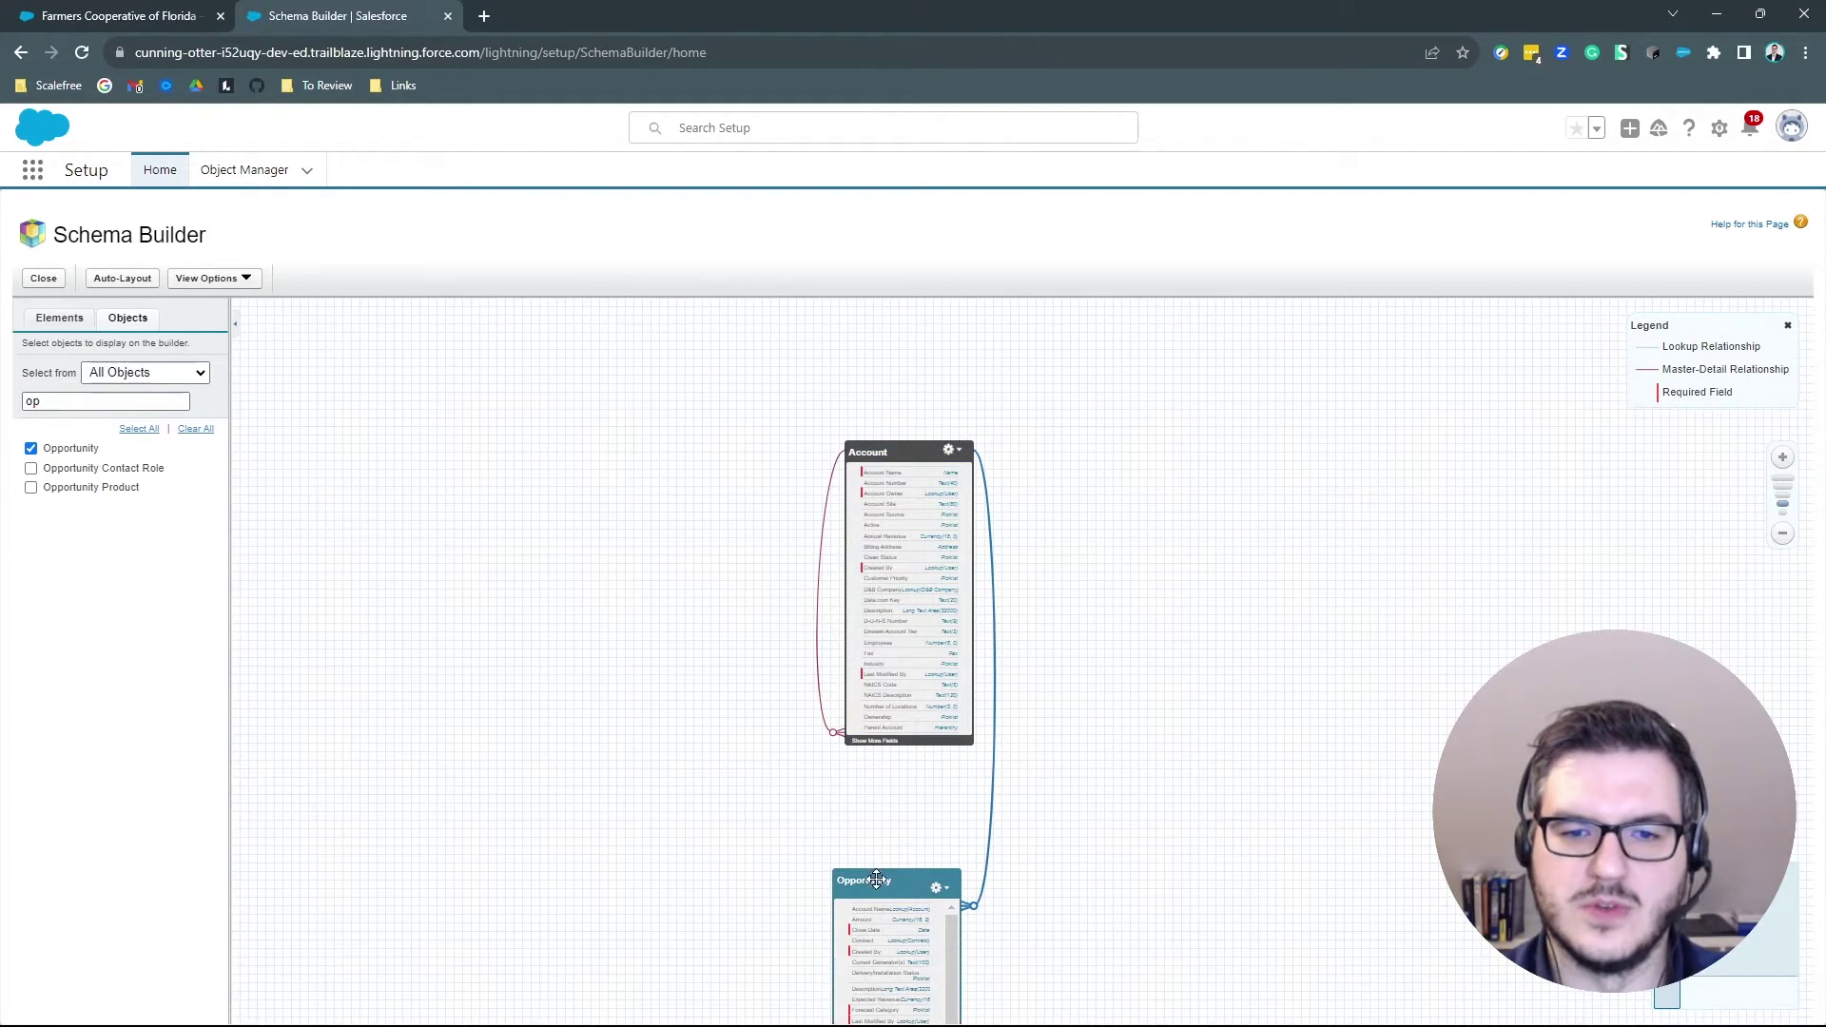
pyautogui.moveTo(876, 878); pyautogui.dragTo(1312, 459)
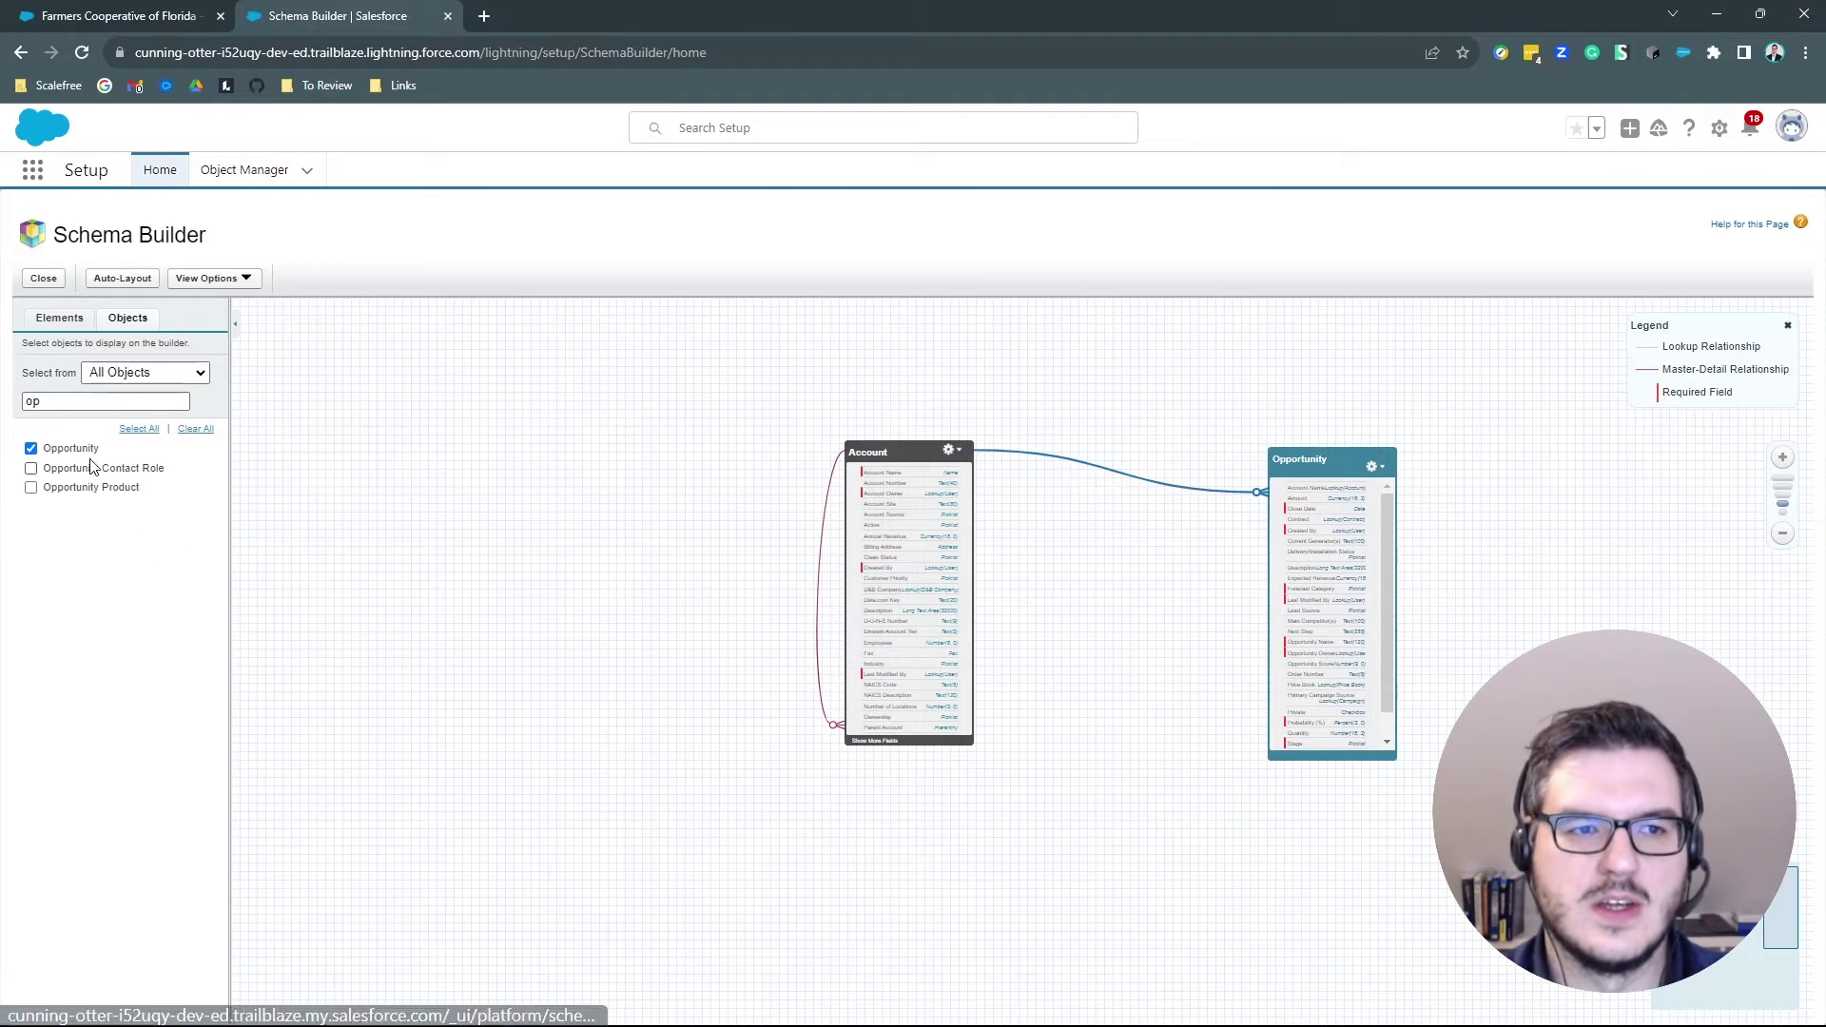
pyautogui.doubleClick(33, 401)
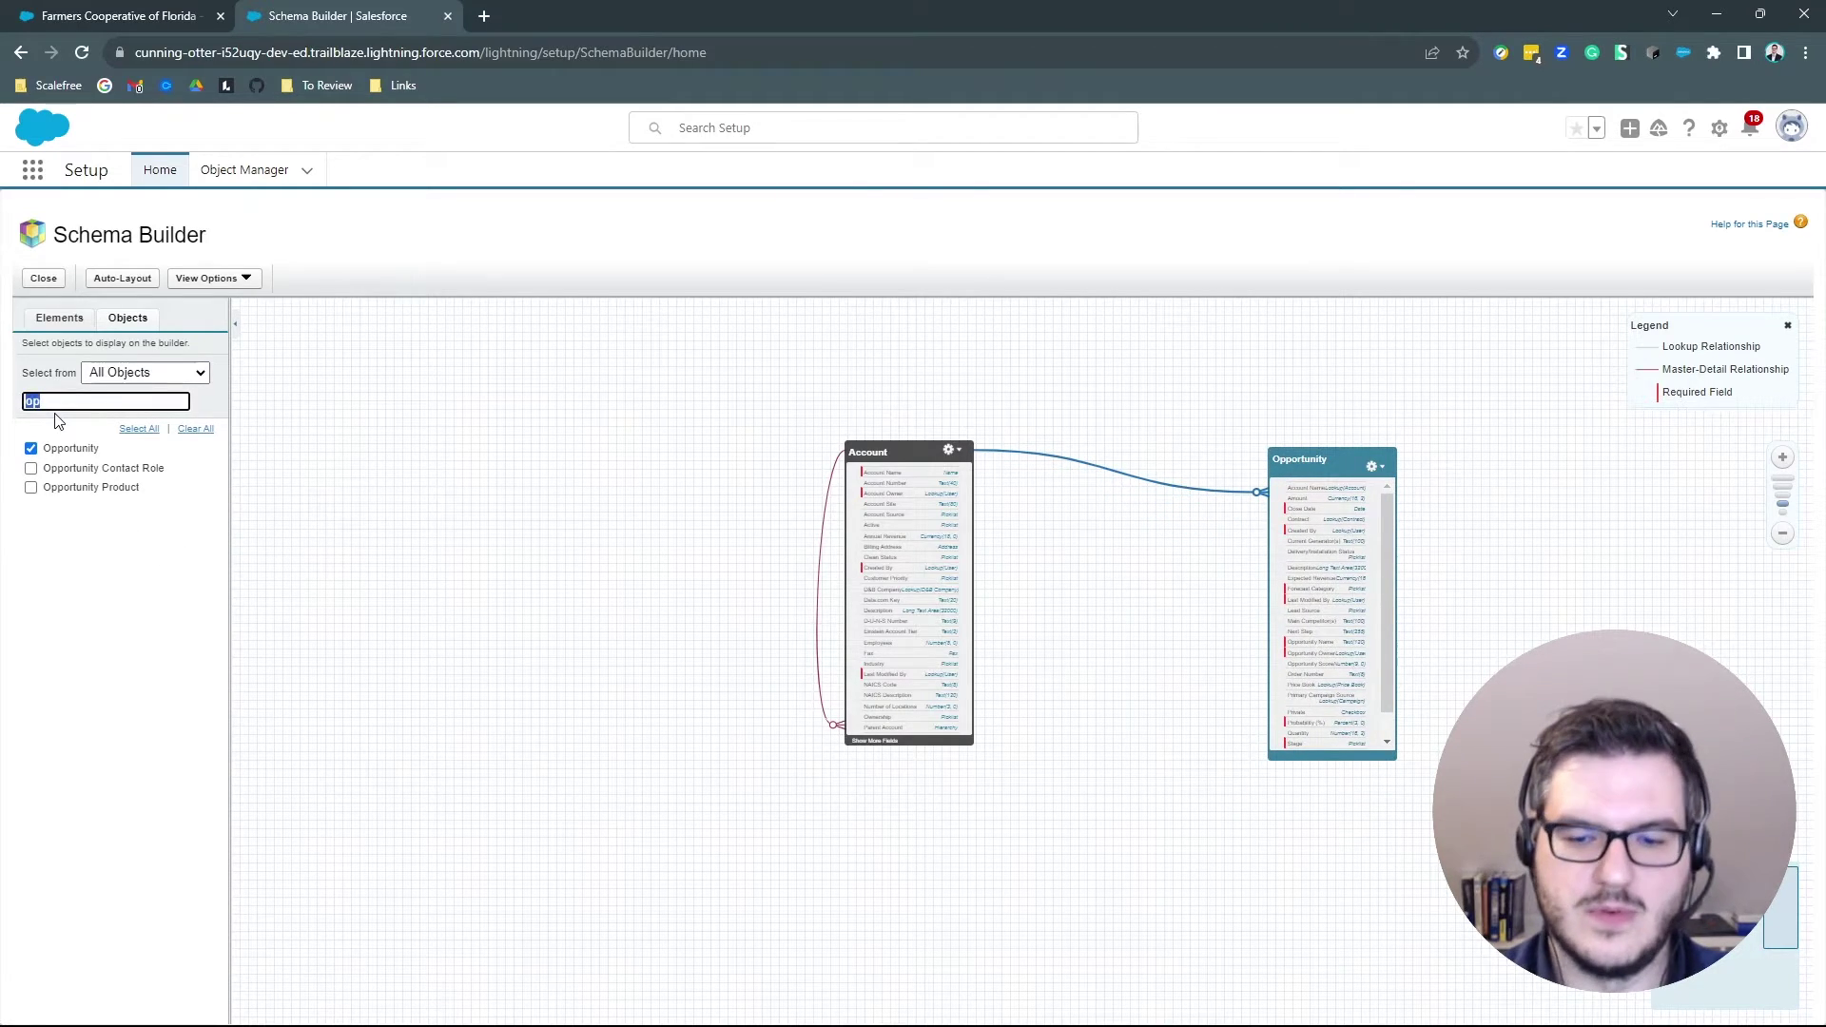
pyautogui.press('BackSpace')
# Step: Filter by 'prod' and add Product, placing it near the top beside Account and Opportunity
pyautogui.write('prod')
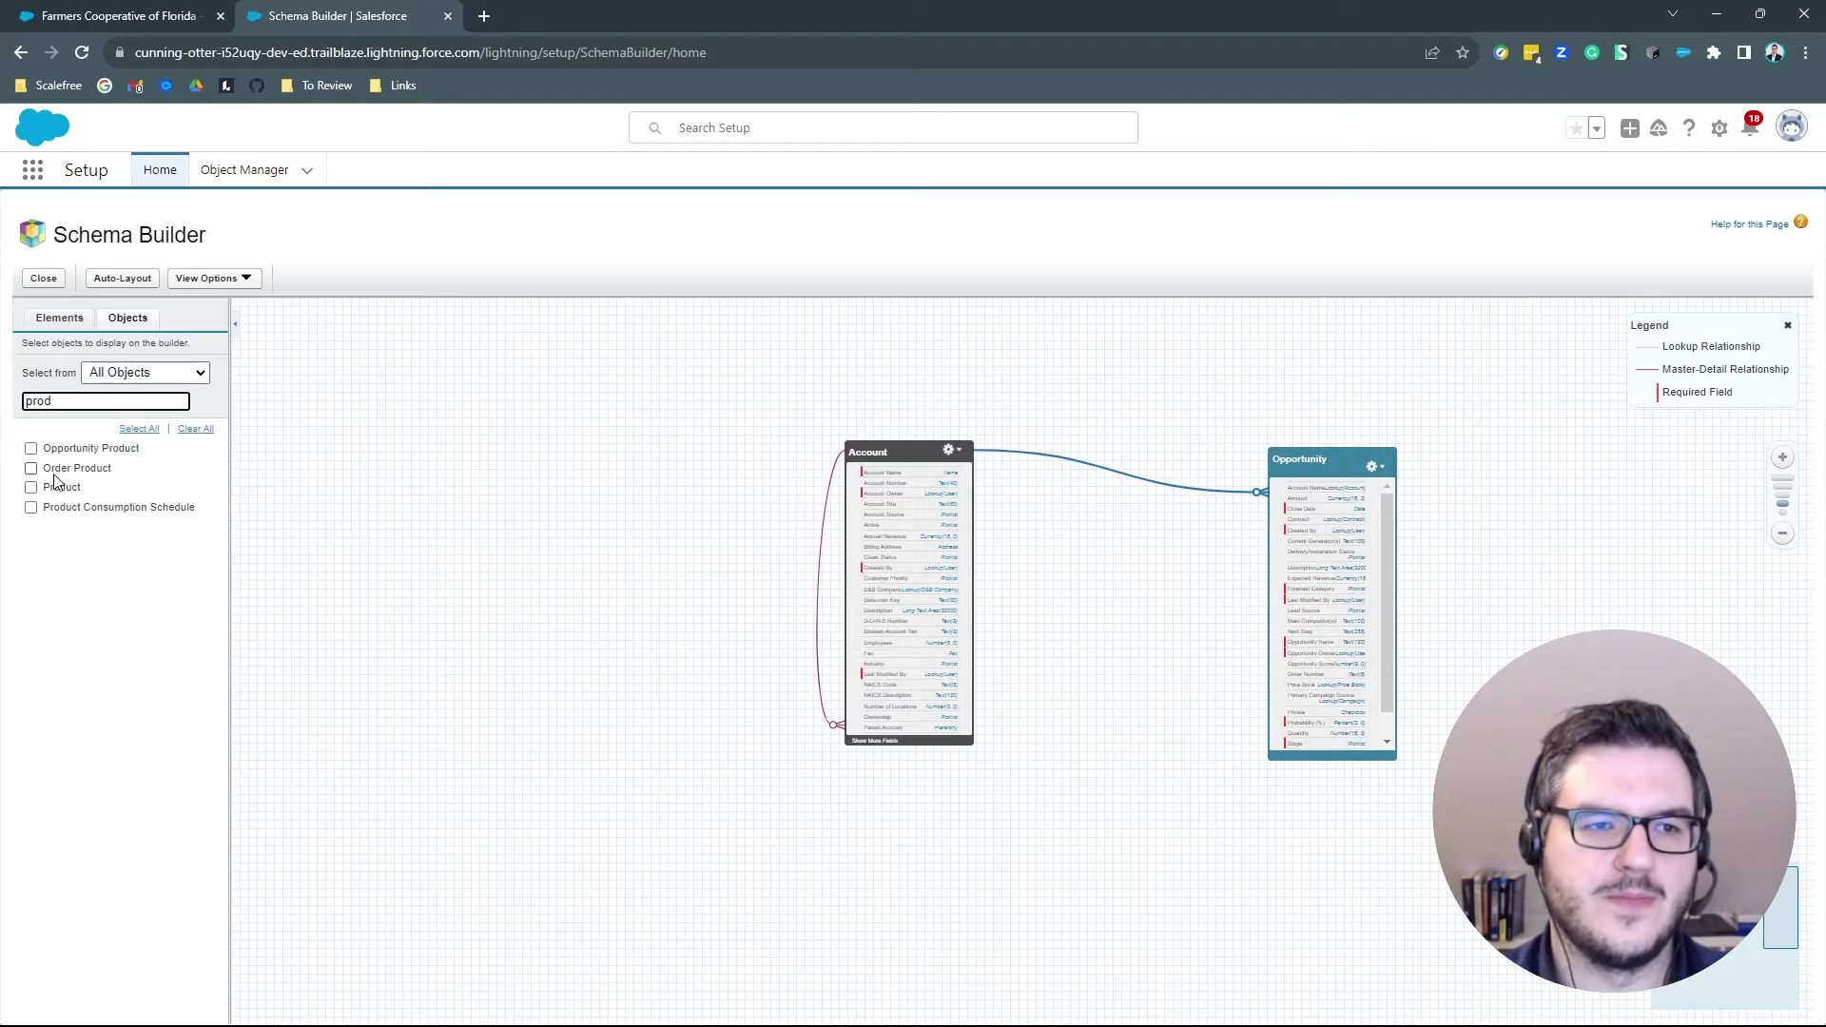
pyautogui.click(30, 487)
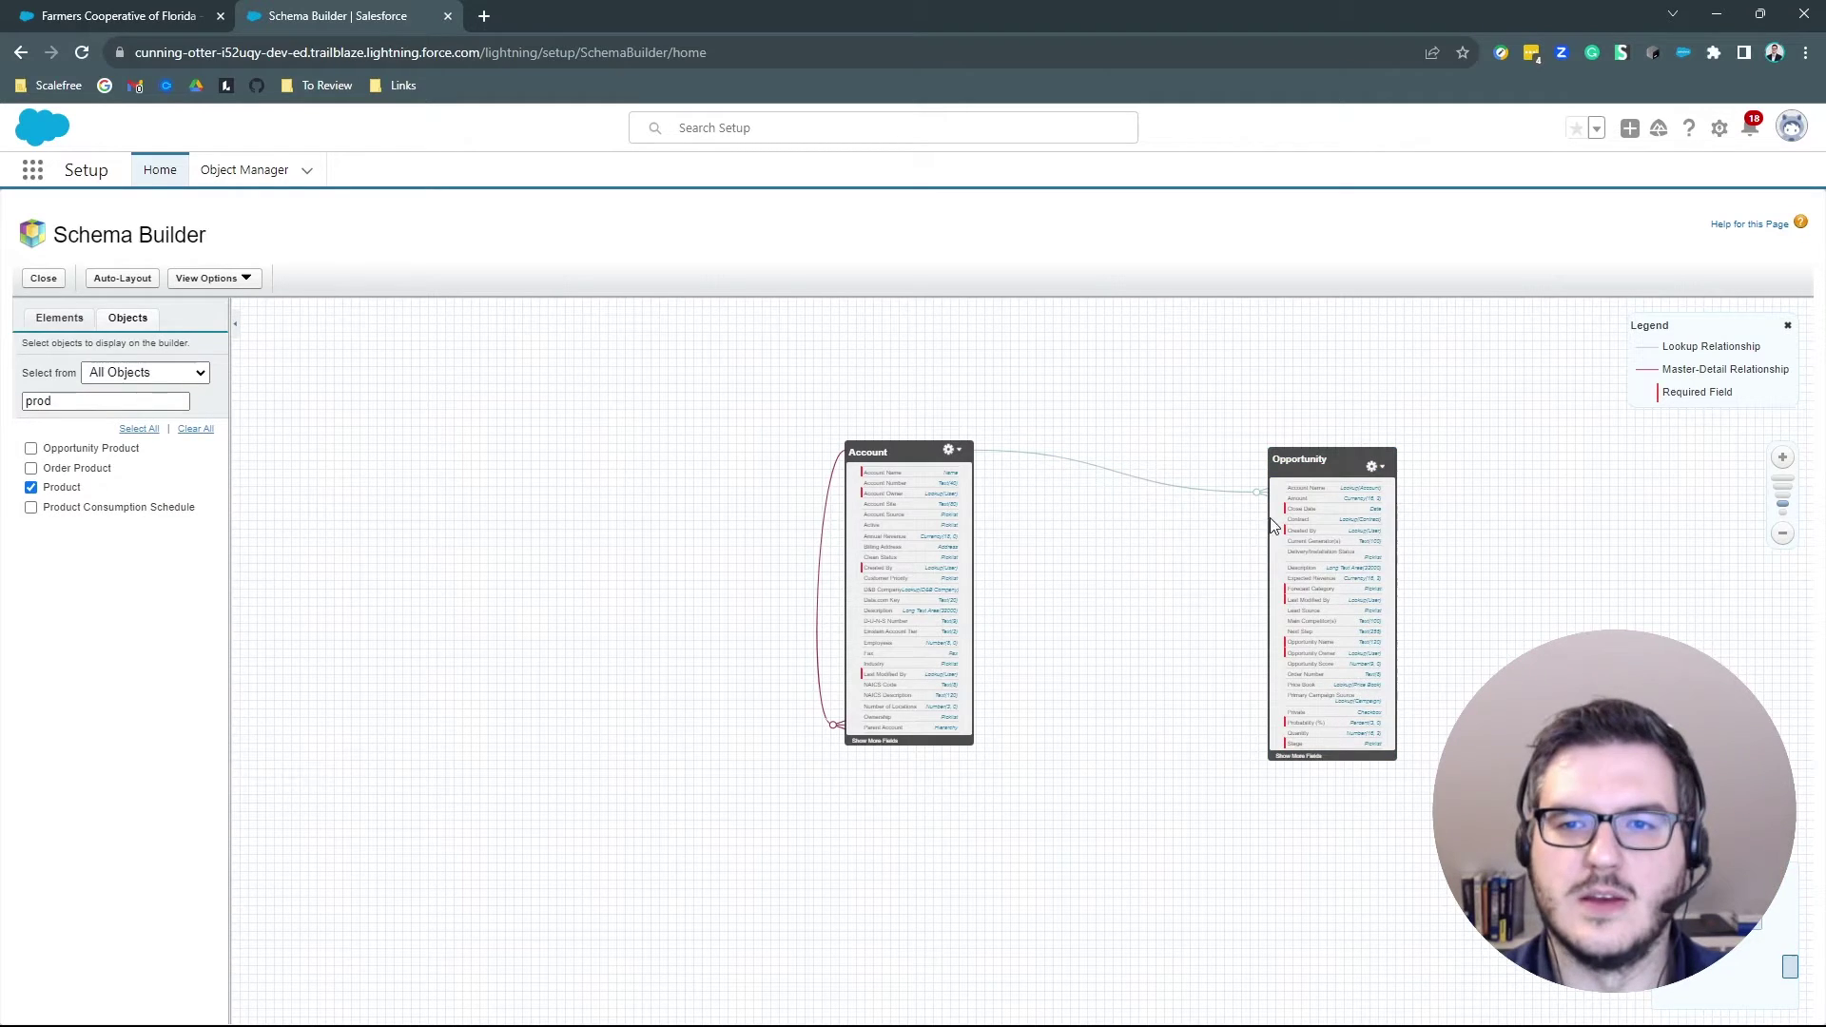
pyautogui.scroll(-1, 1146, 631)
pyautogui.scroll(-1, 1309, 514)
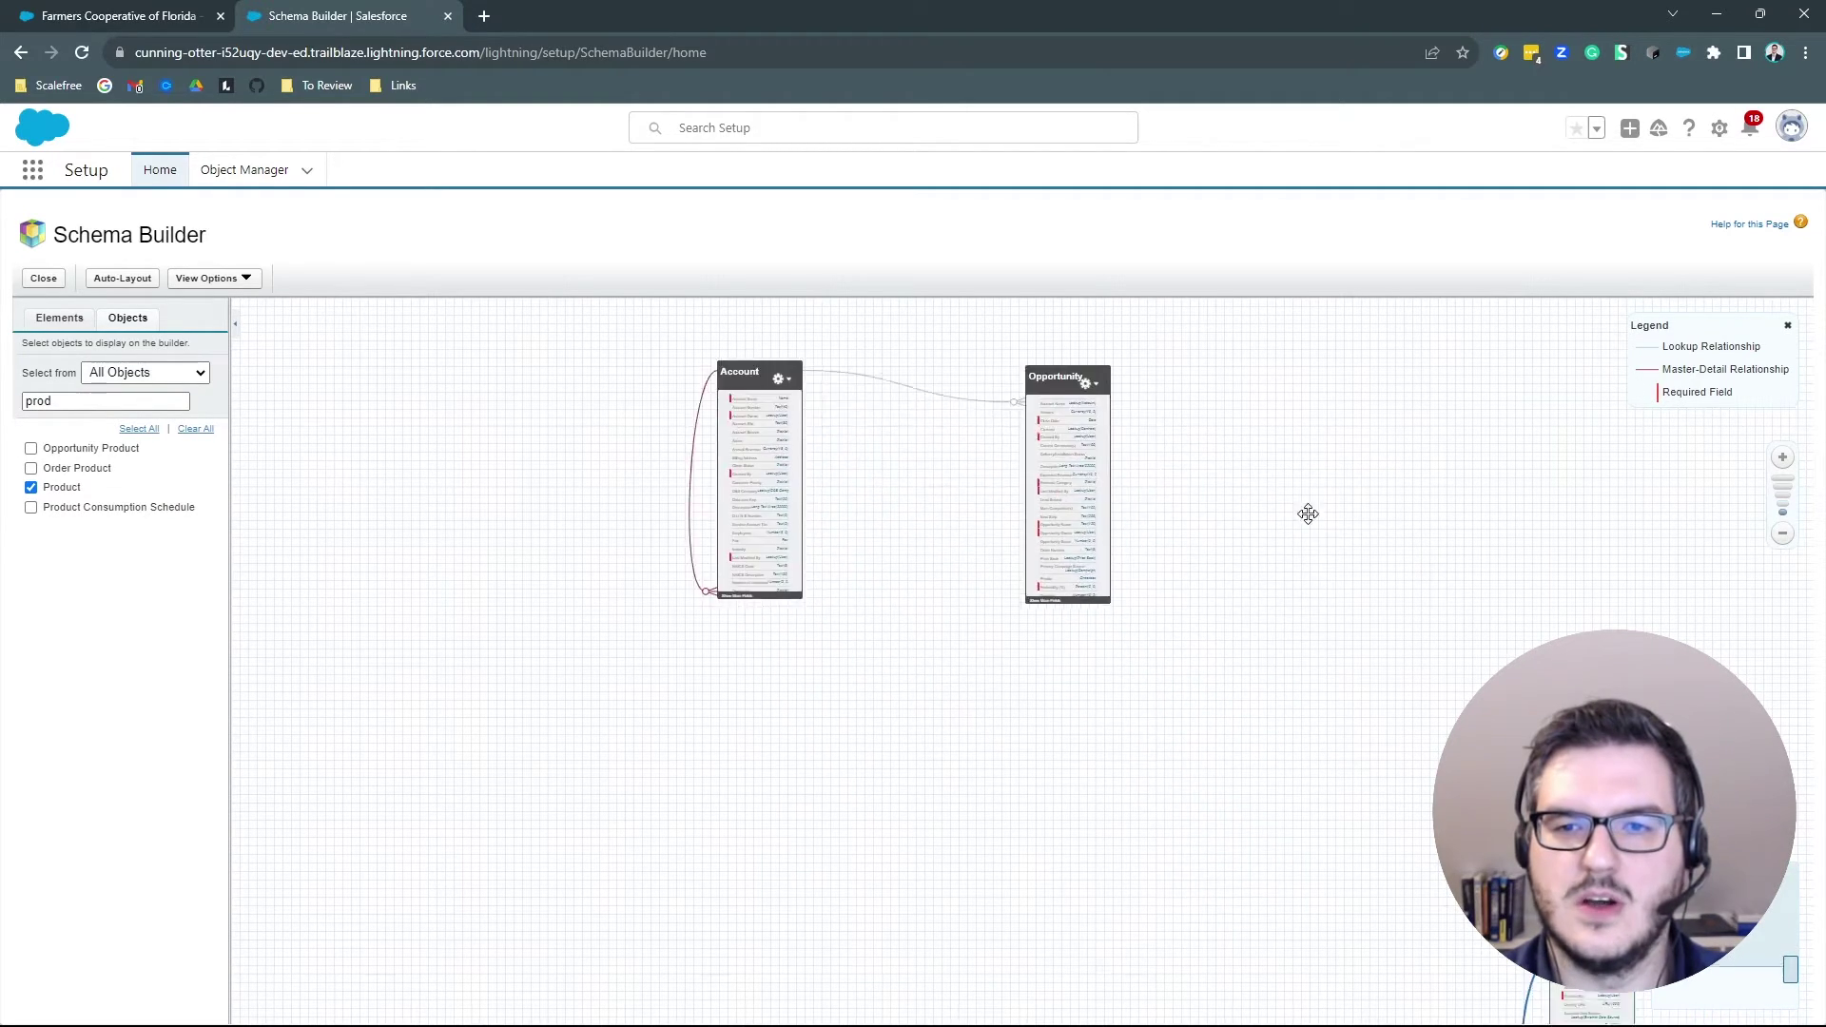
pyautogui.moveTo(1309, 513); pyautogui.dragTo(833, 344)
pyautogui.moveTo(1093, 799); pyautogui.dragTo(1064, 328)
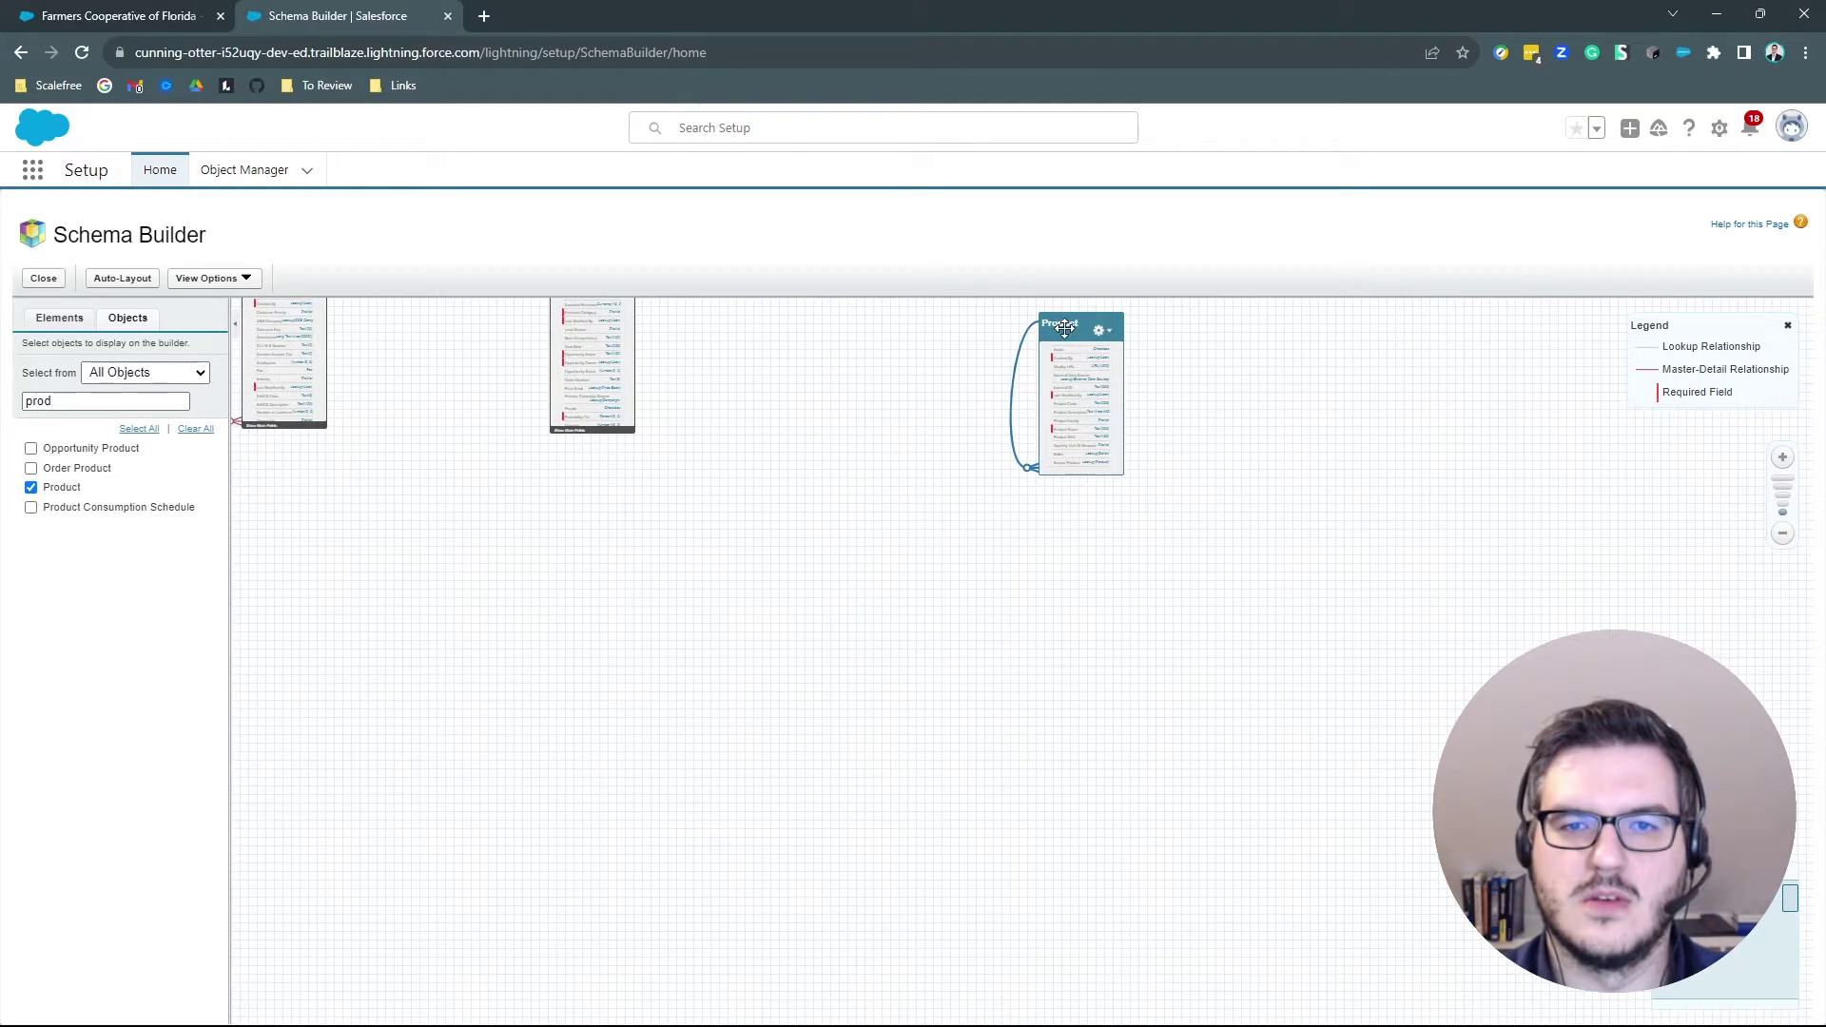
pyautogui.moveTo(538, 603); pyautogui.dragTo(881, 827)
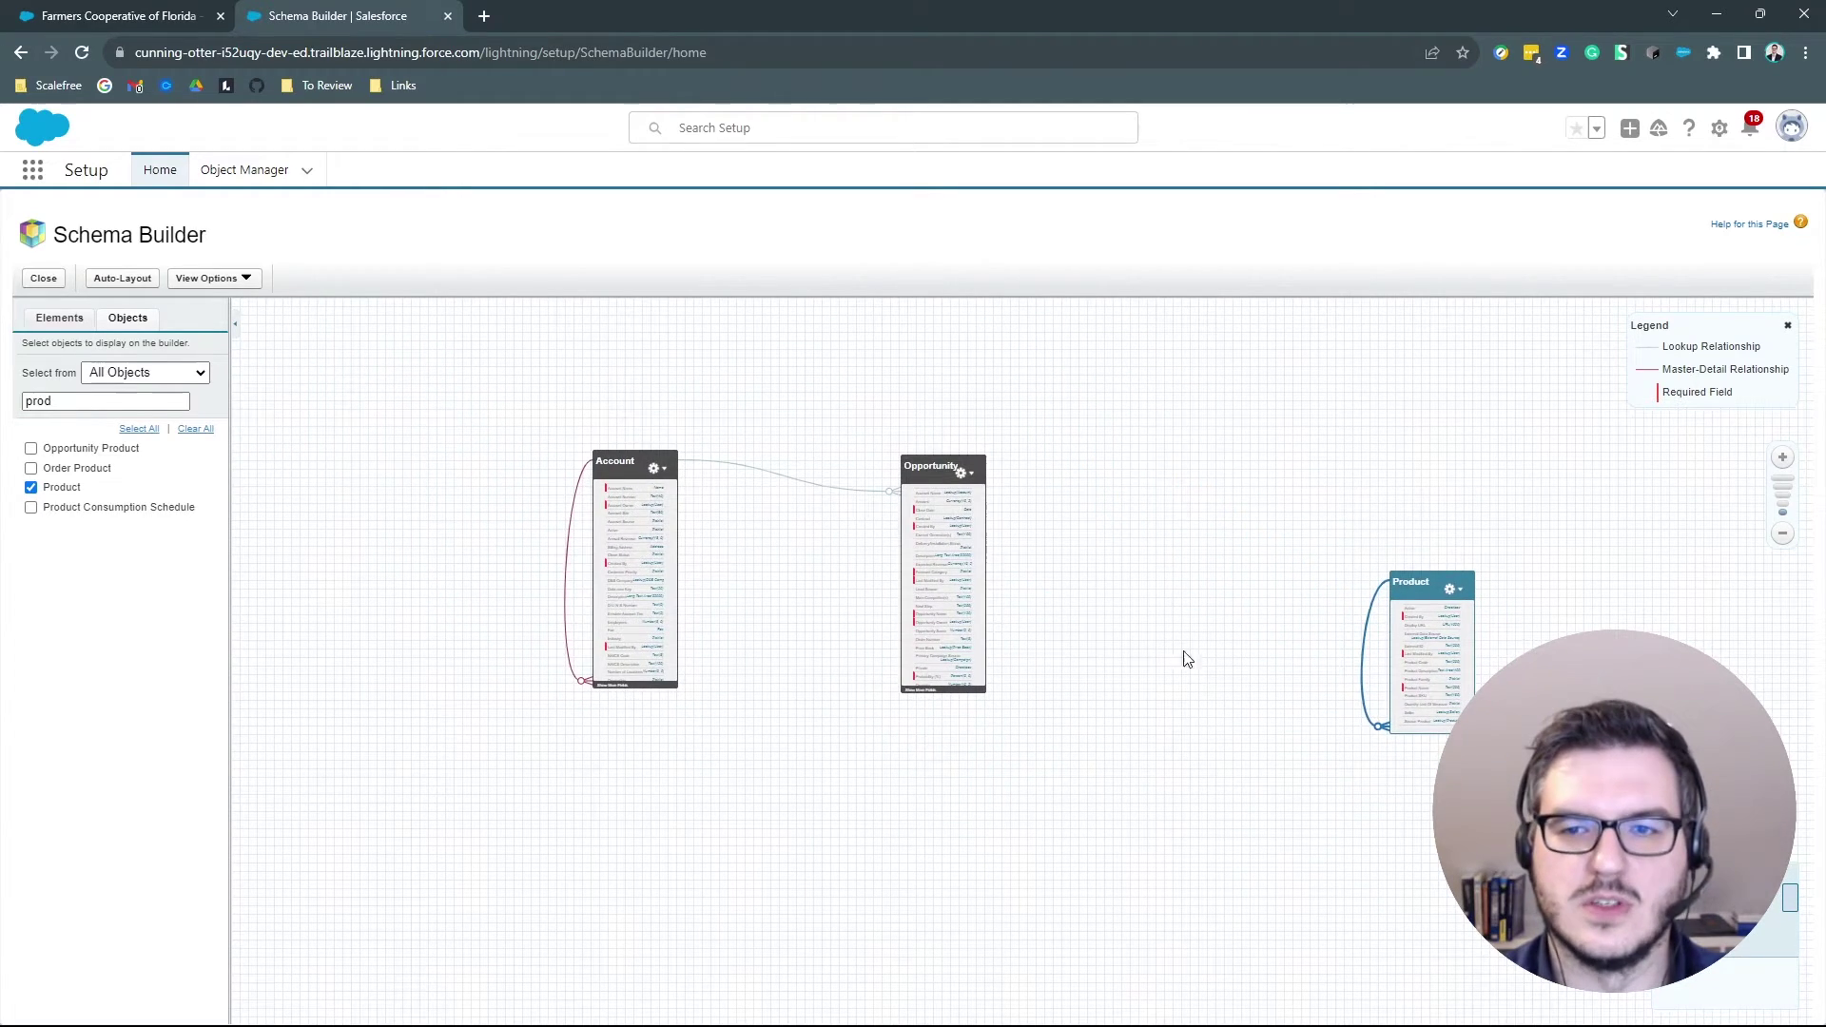
# Step: Add Opportunity Product and place it between Opportunity and Product
pyautogui.doubleClick(75, 403)
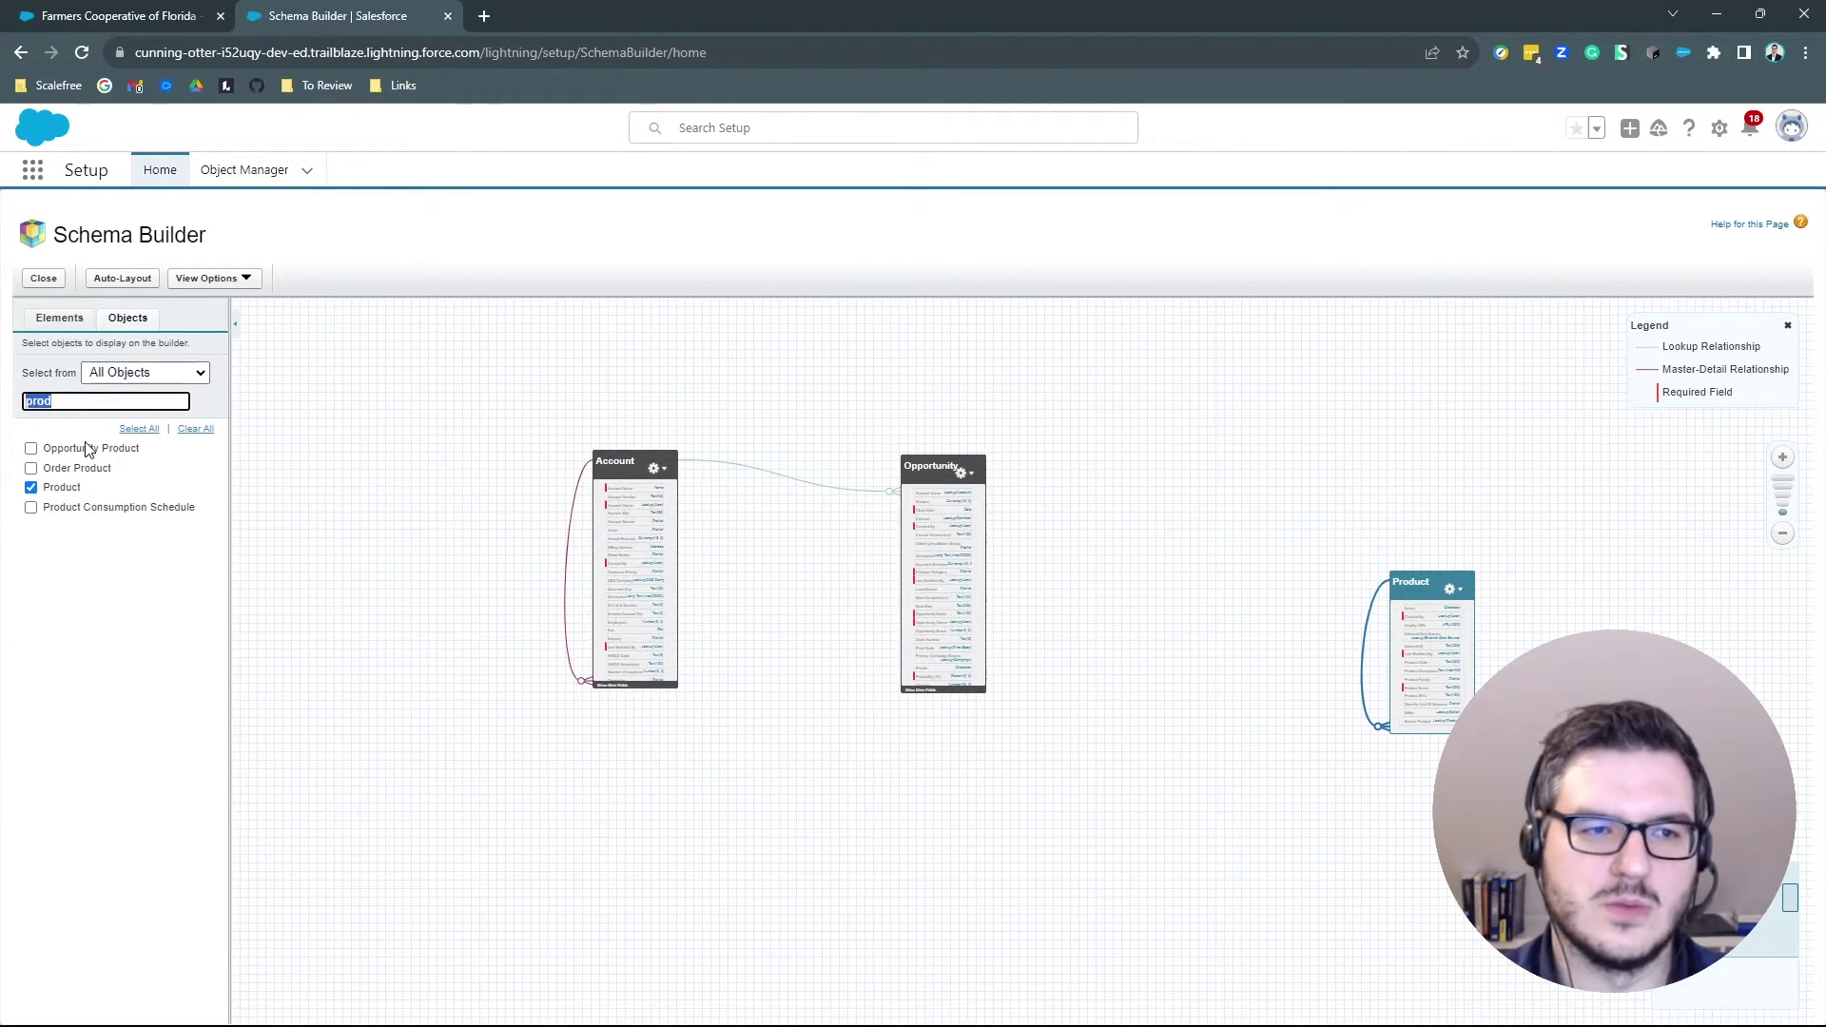
pyautogui.click(31, 448)
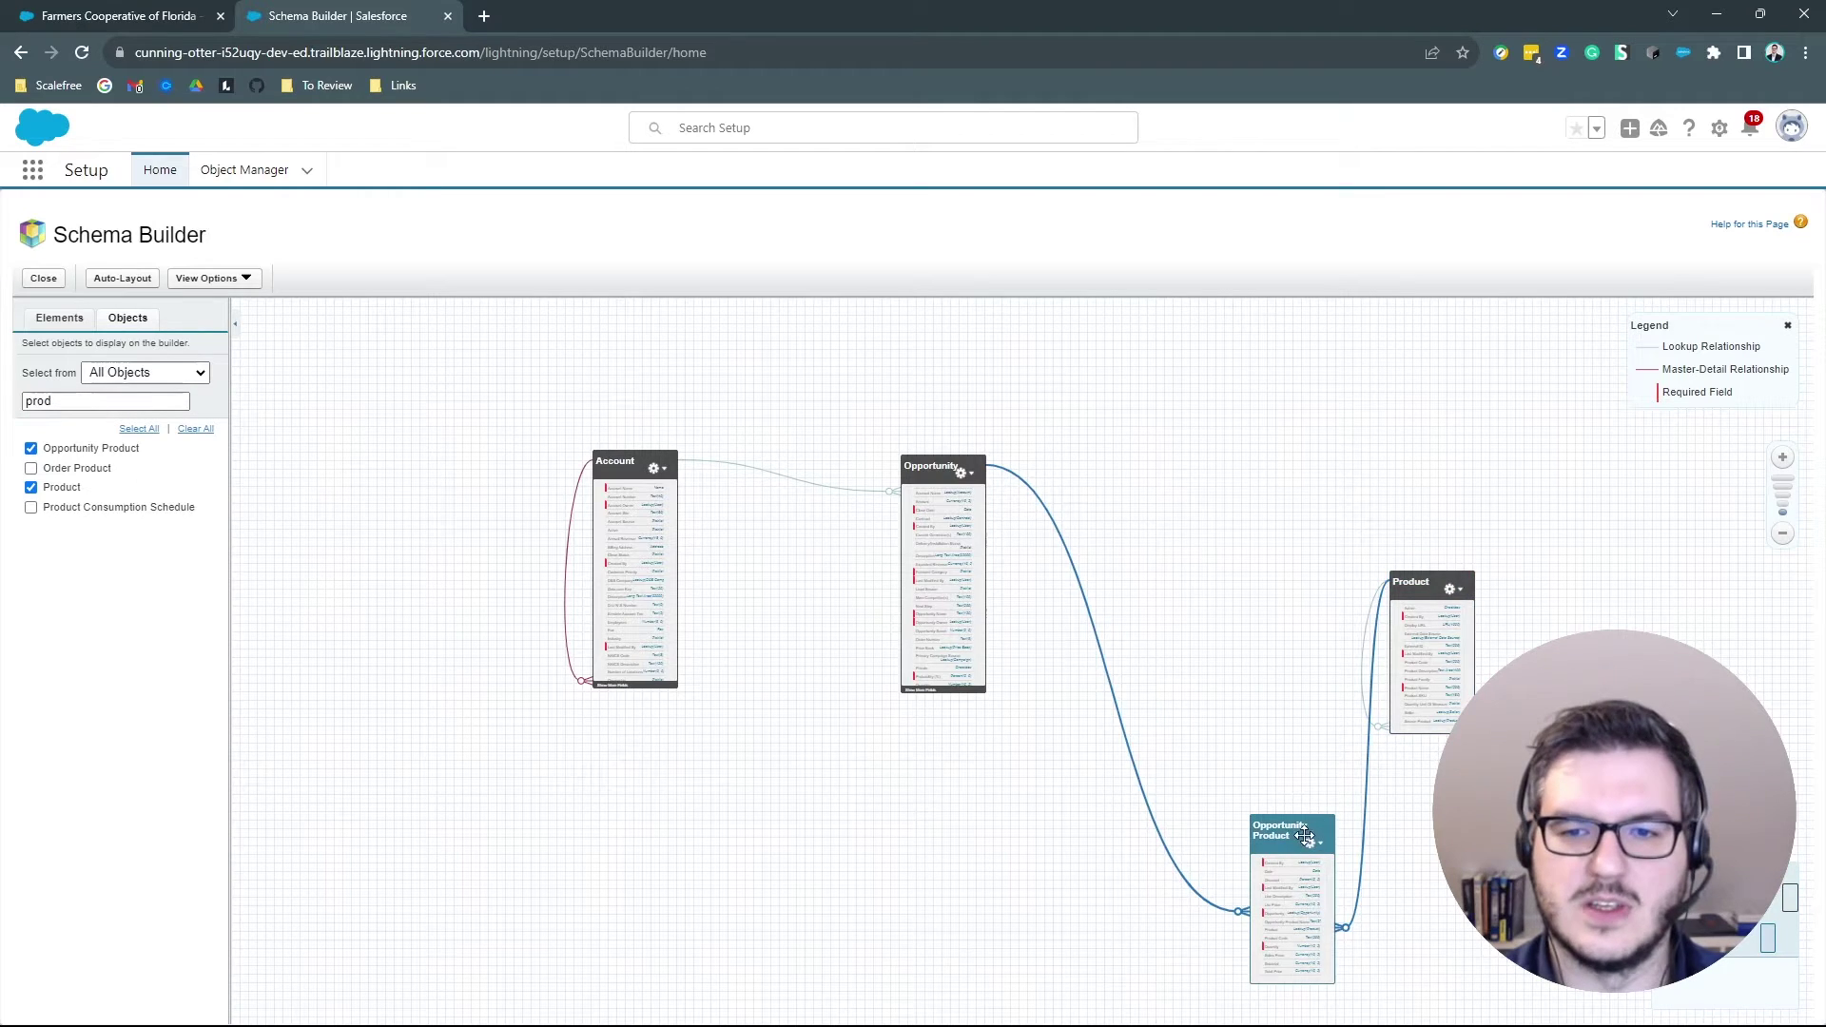
pyautogui.moveTo(1305, 837); pyautogui.dragTo(1188, 569)
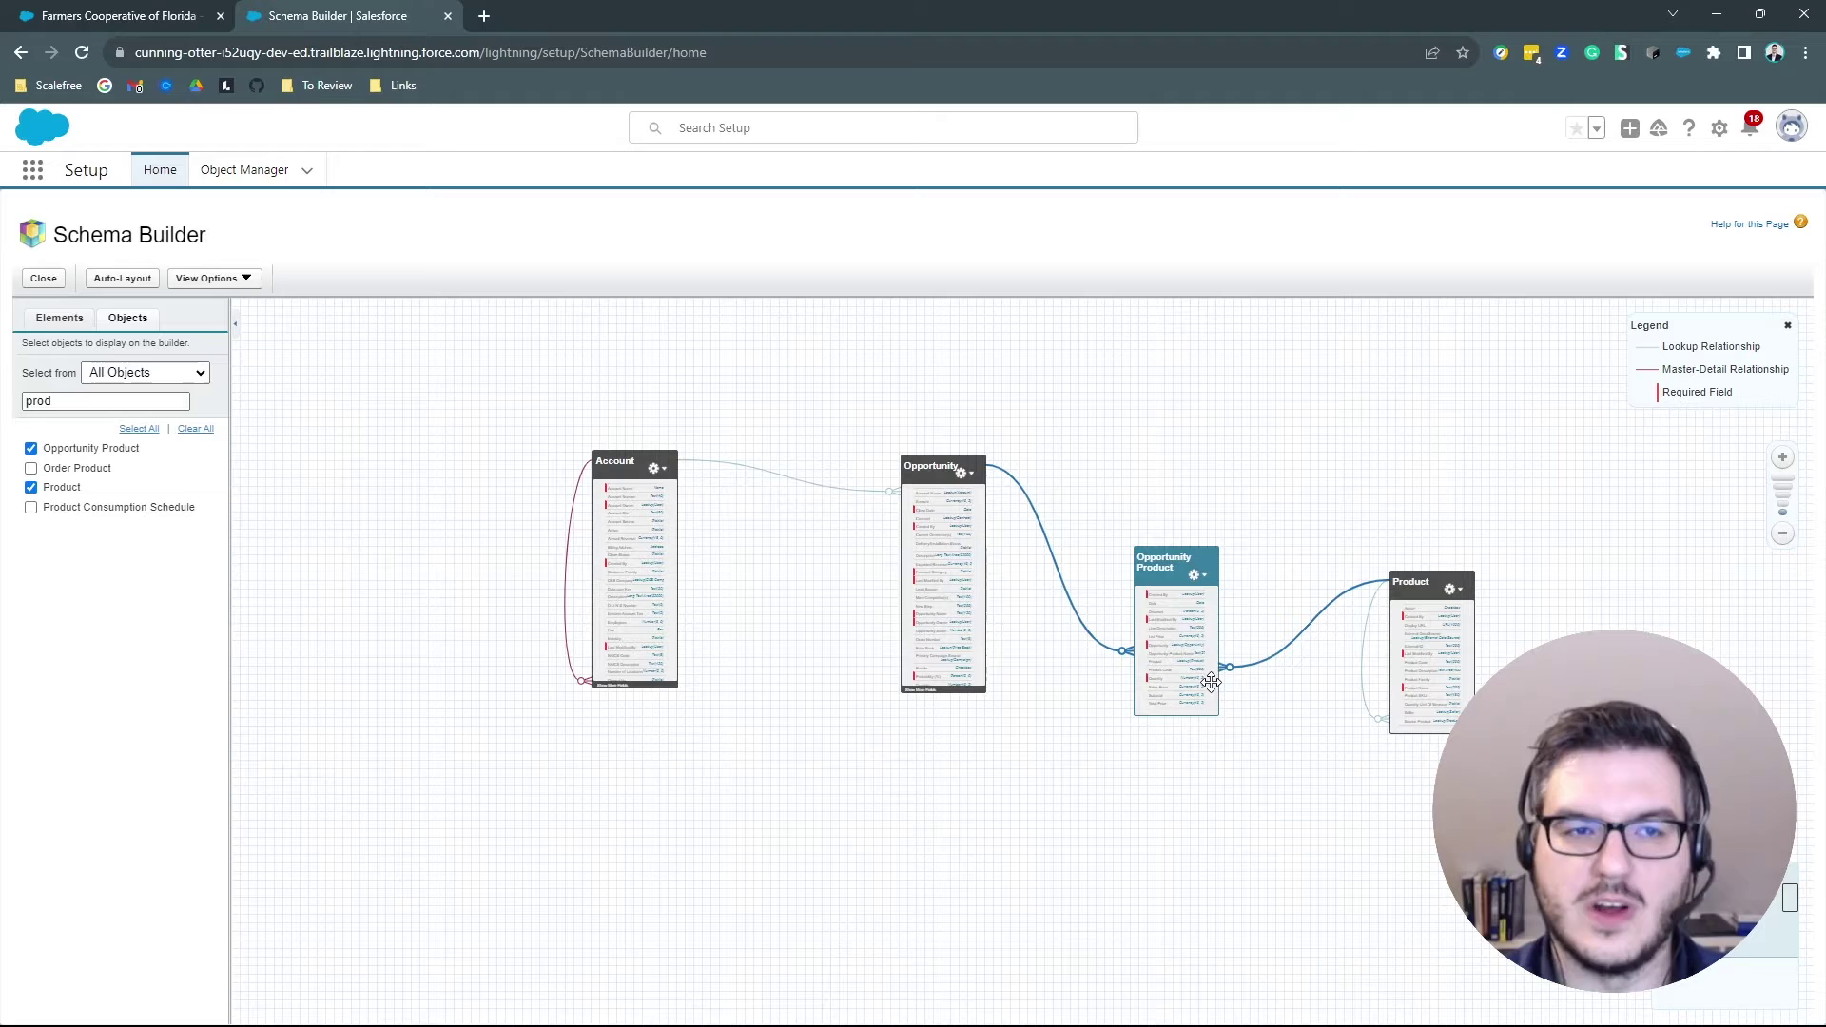
pyautogui.doubleClick(130, 399)
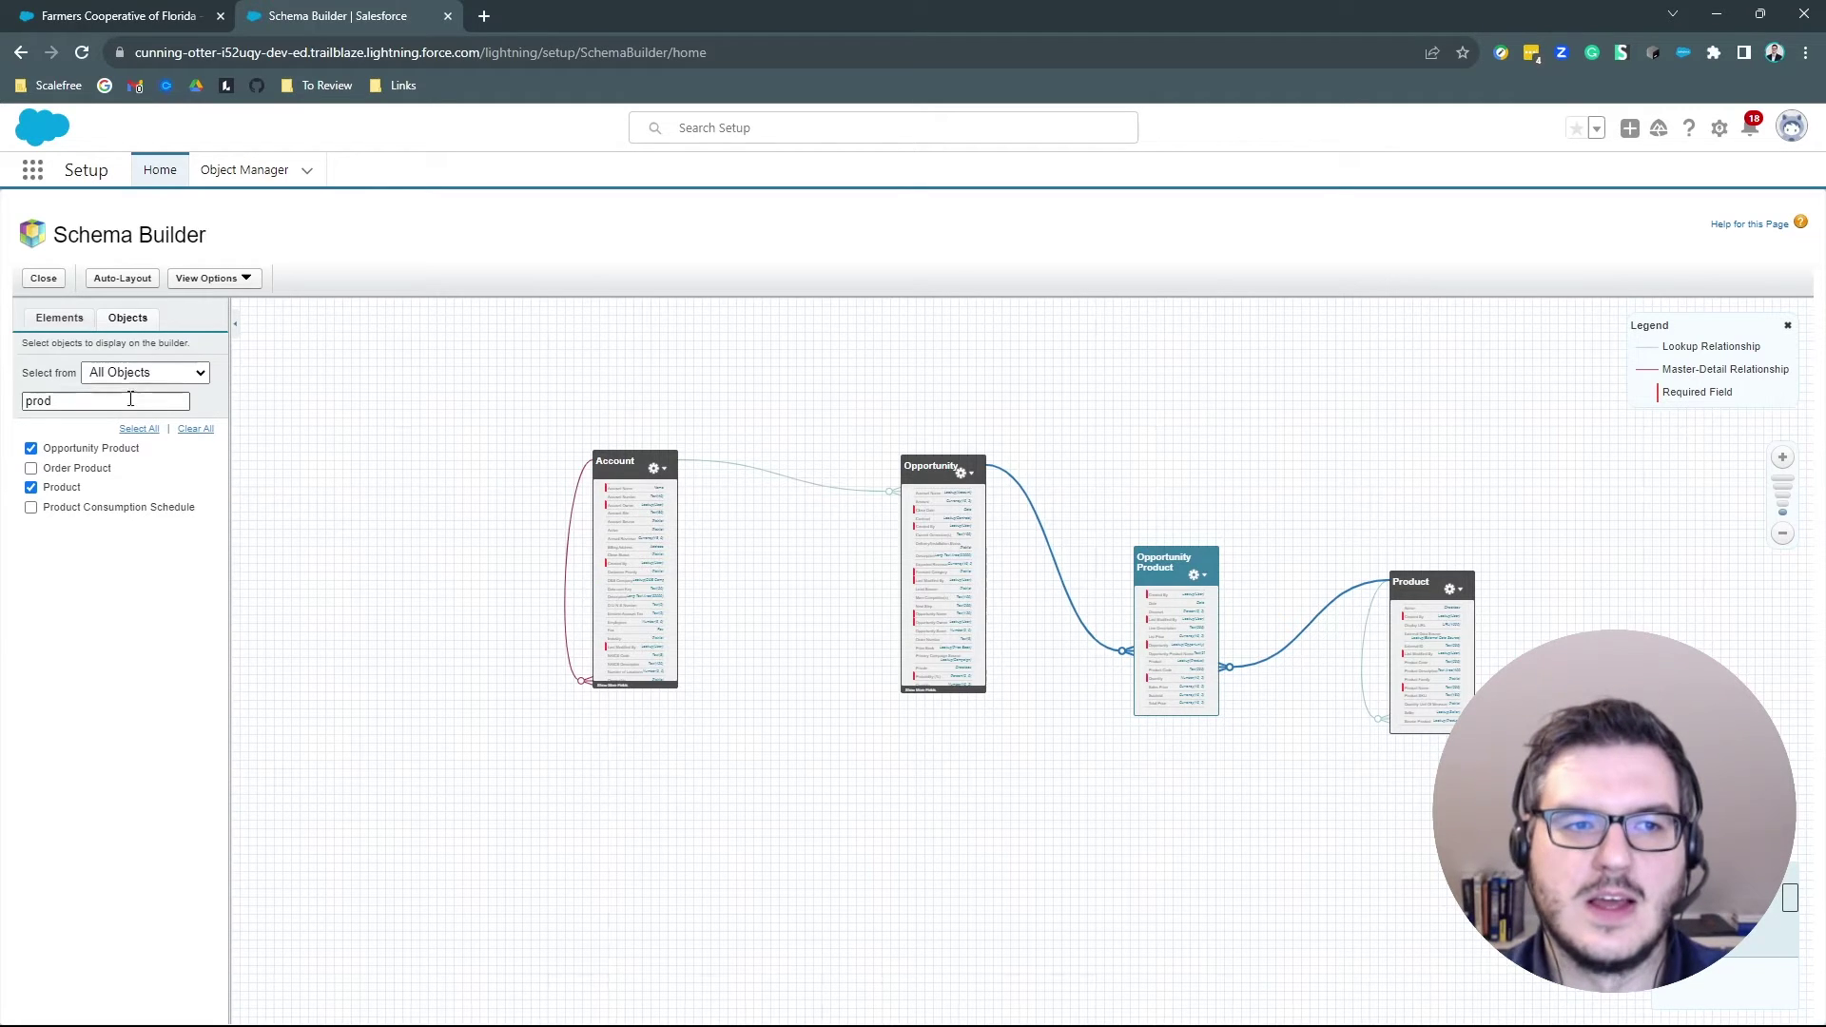
# Step: Search 'conta', place Contact left of Account, and clear the Quick Find box
pyautogui.press('BackSpace')
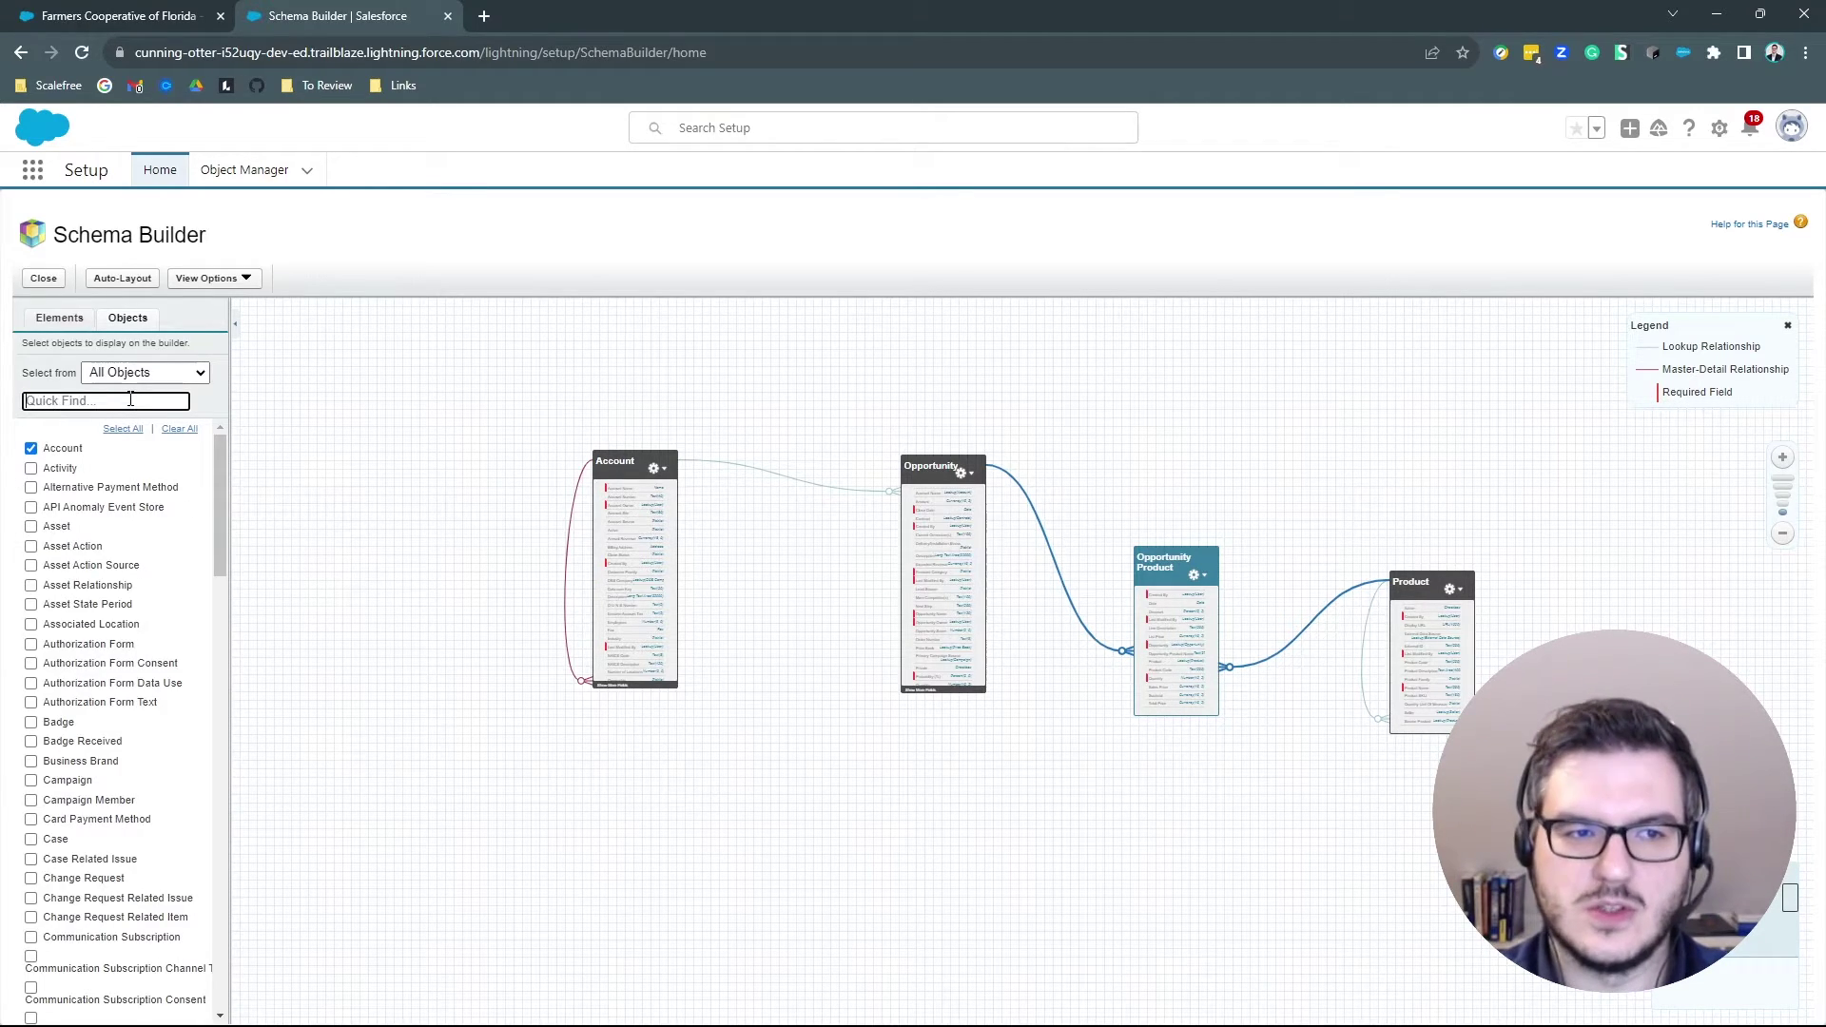
pyautogui.write('conta')
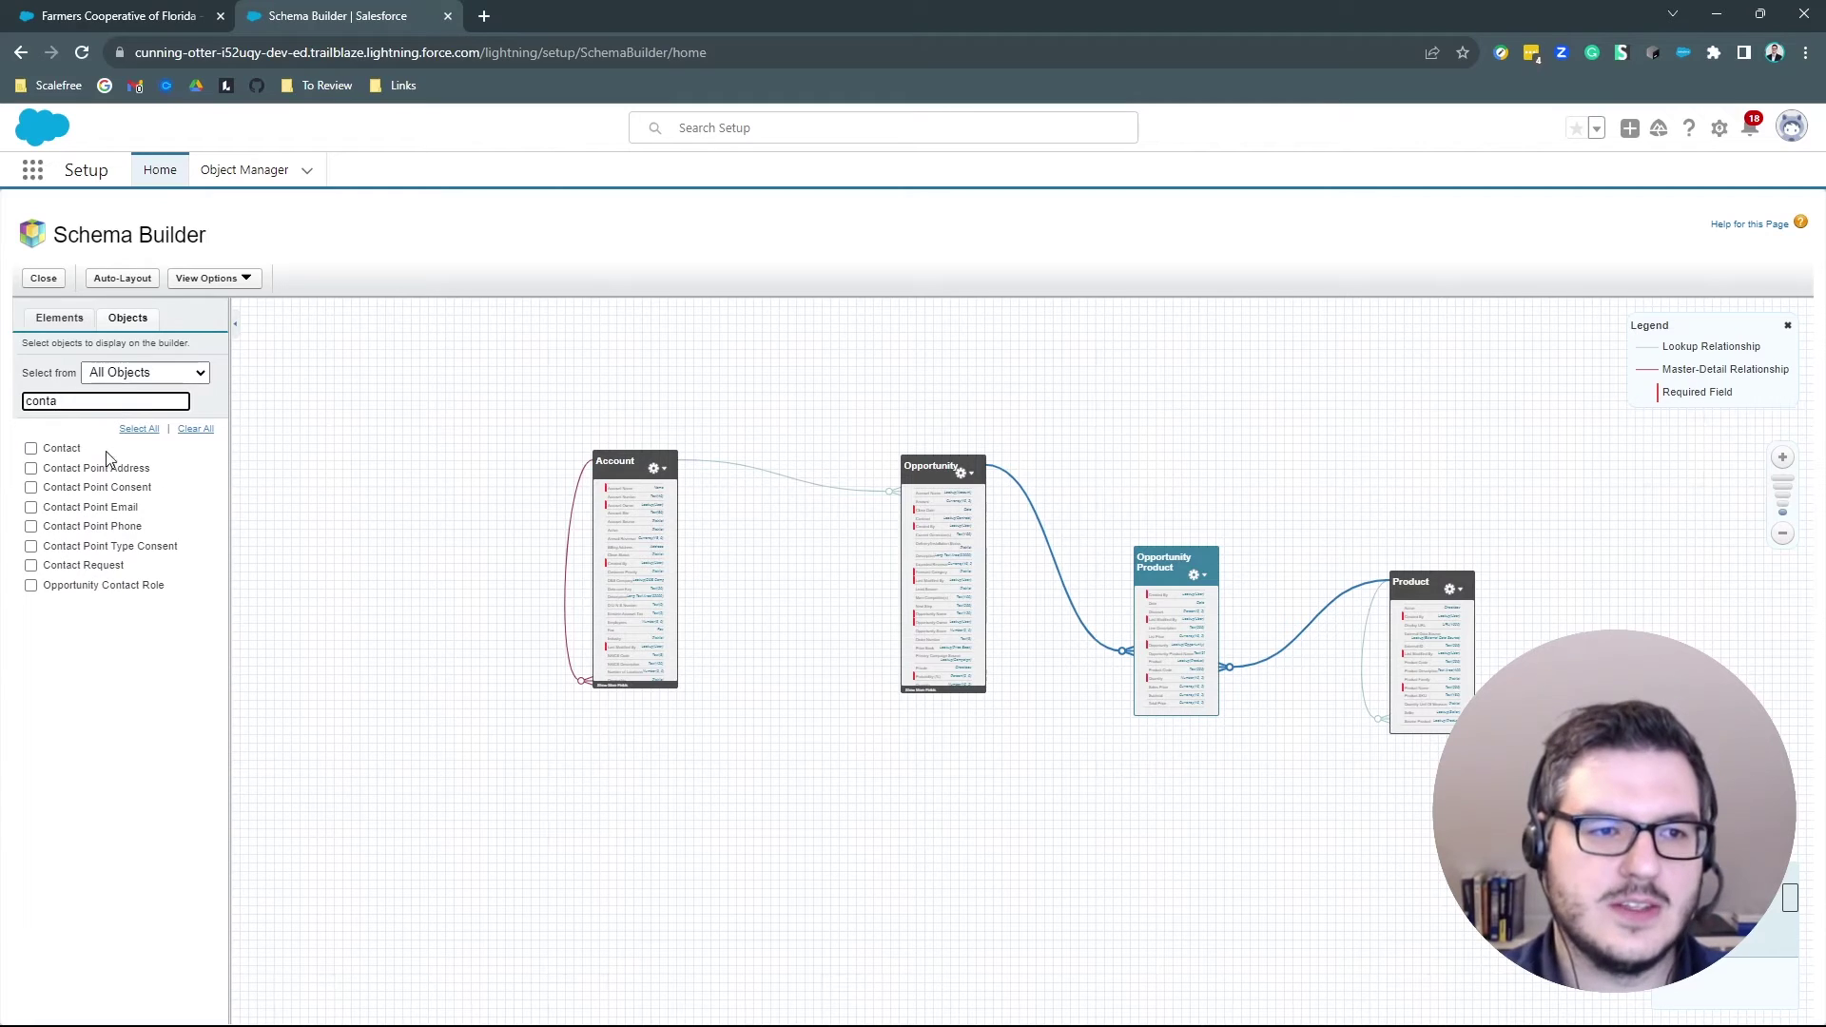
pyautogui.click(31, 448)
pyautogui.moveTo(409, 665); pyautogui.dragTo(376, 593)
pyautogui.doubleClick(38, 400)
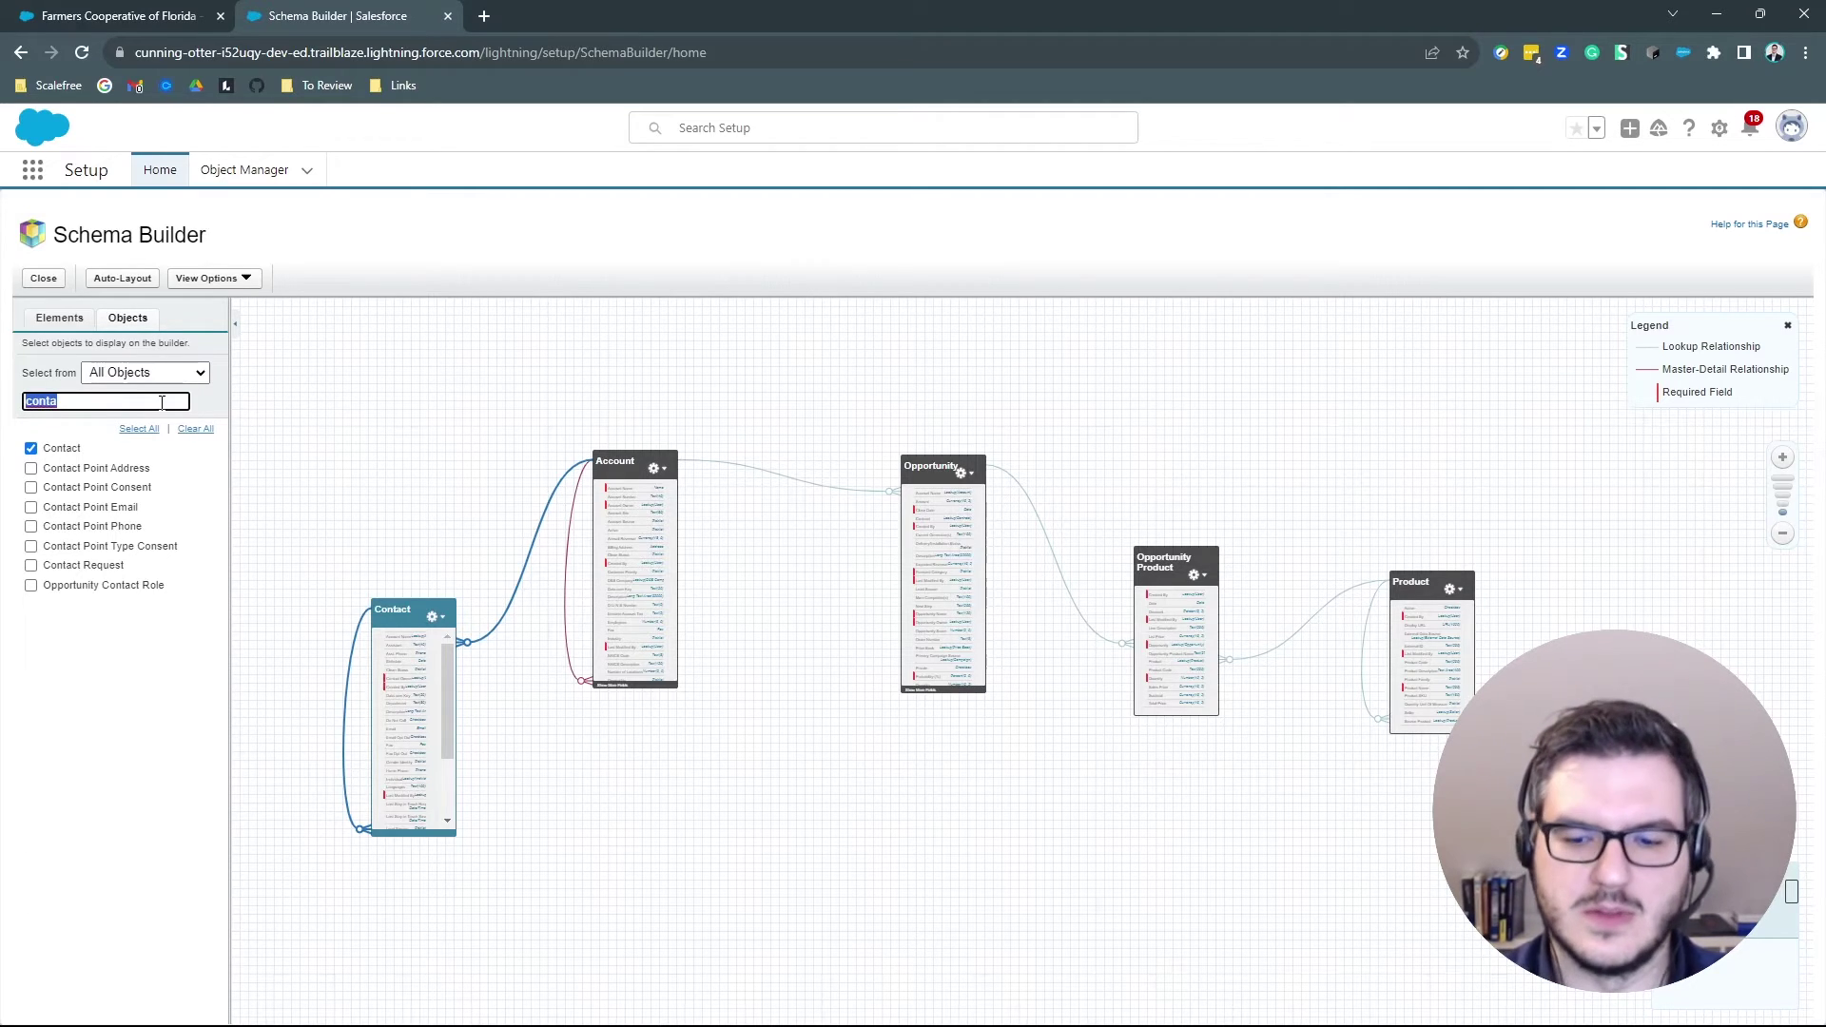
pyautogui.press('BackSpace')
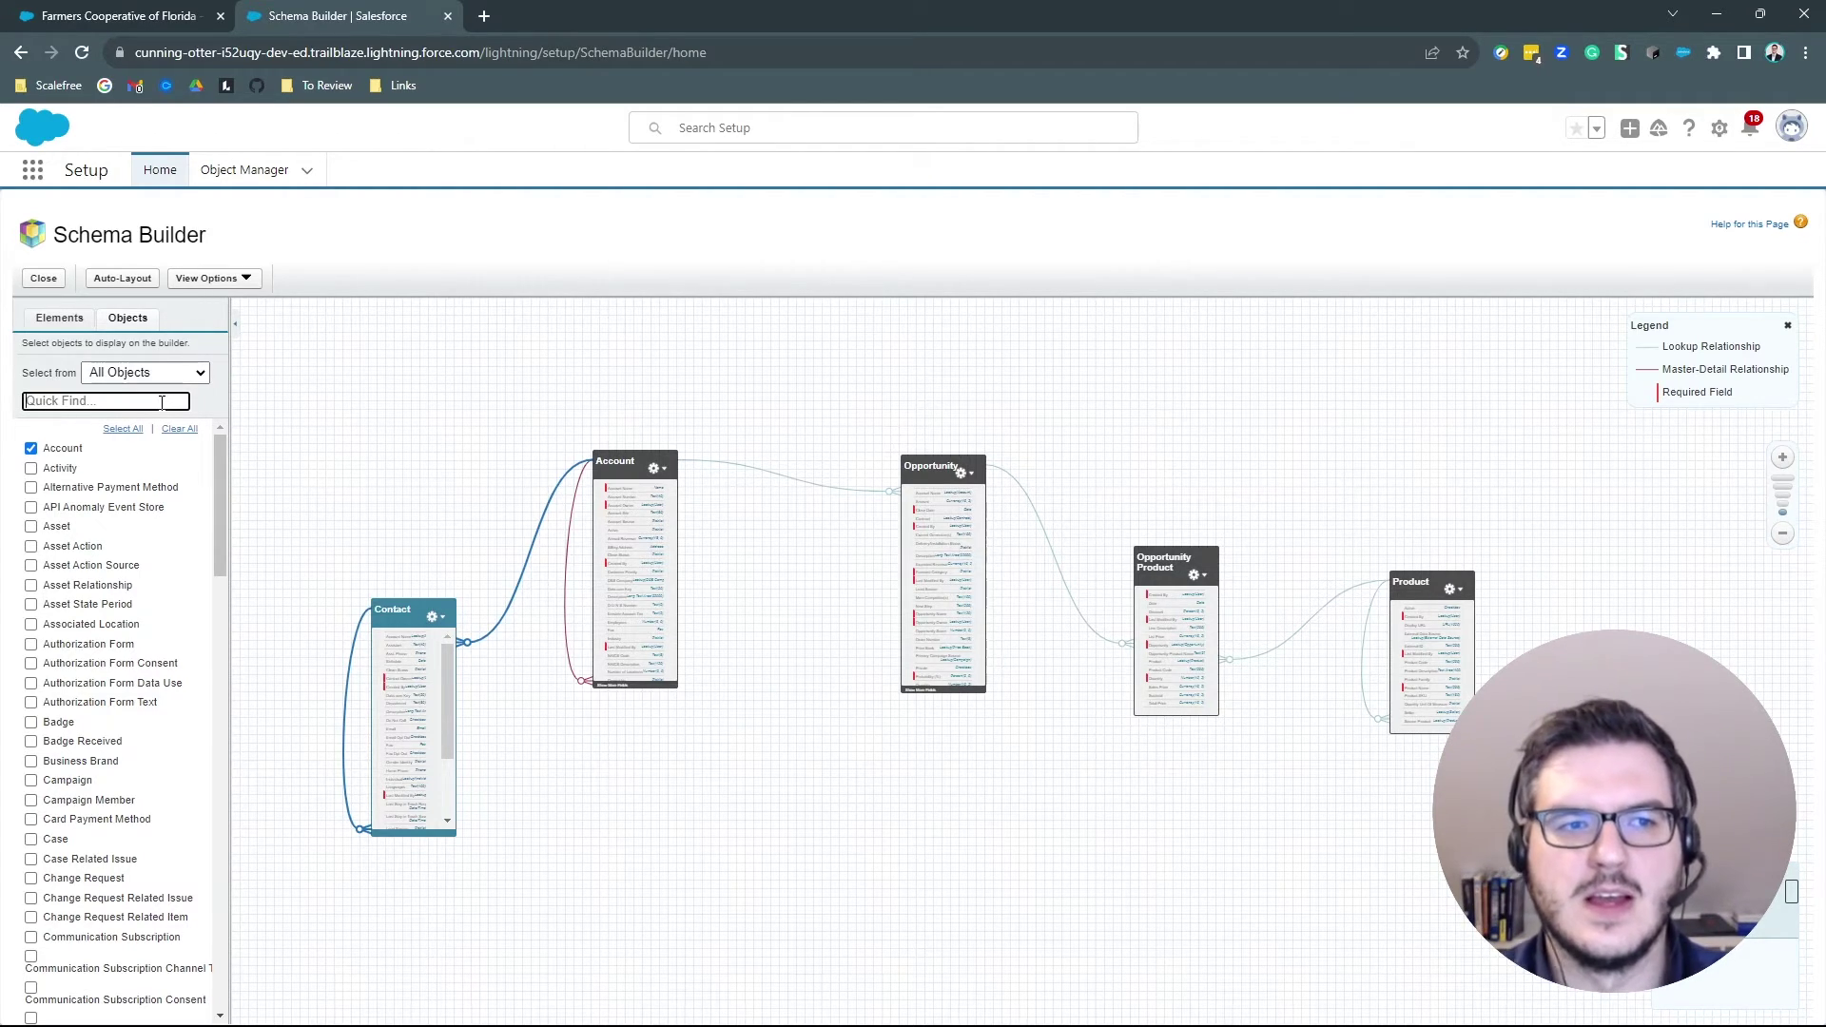
# Step: Add the Lead object and place it at the top left beside Contact
pyautogui.write('Lead')
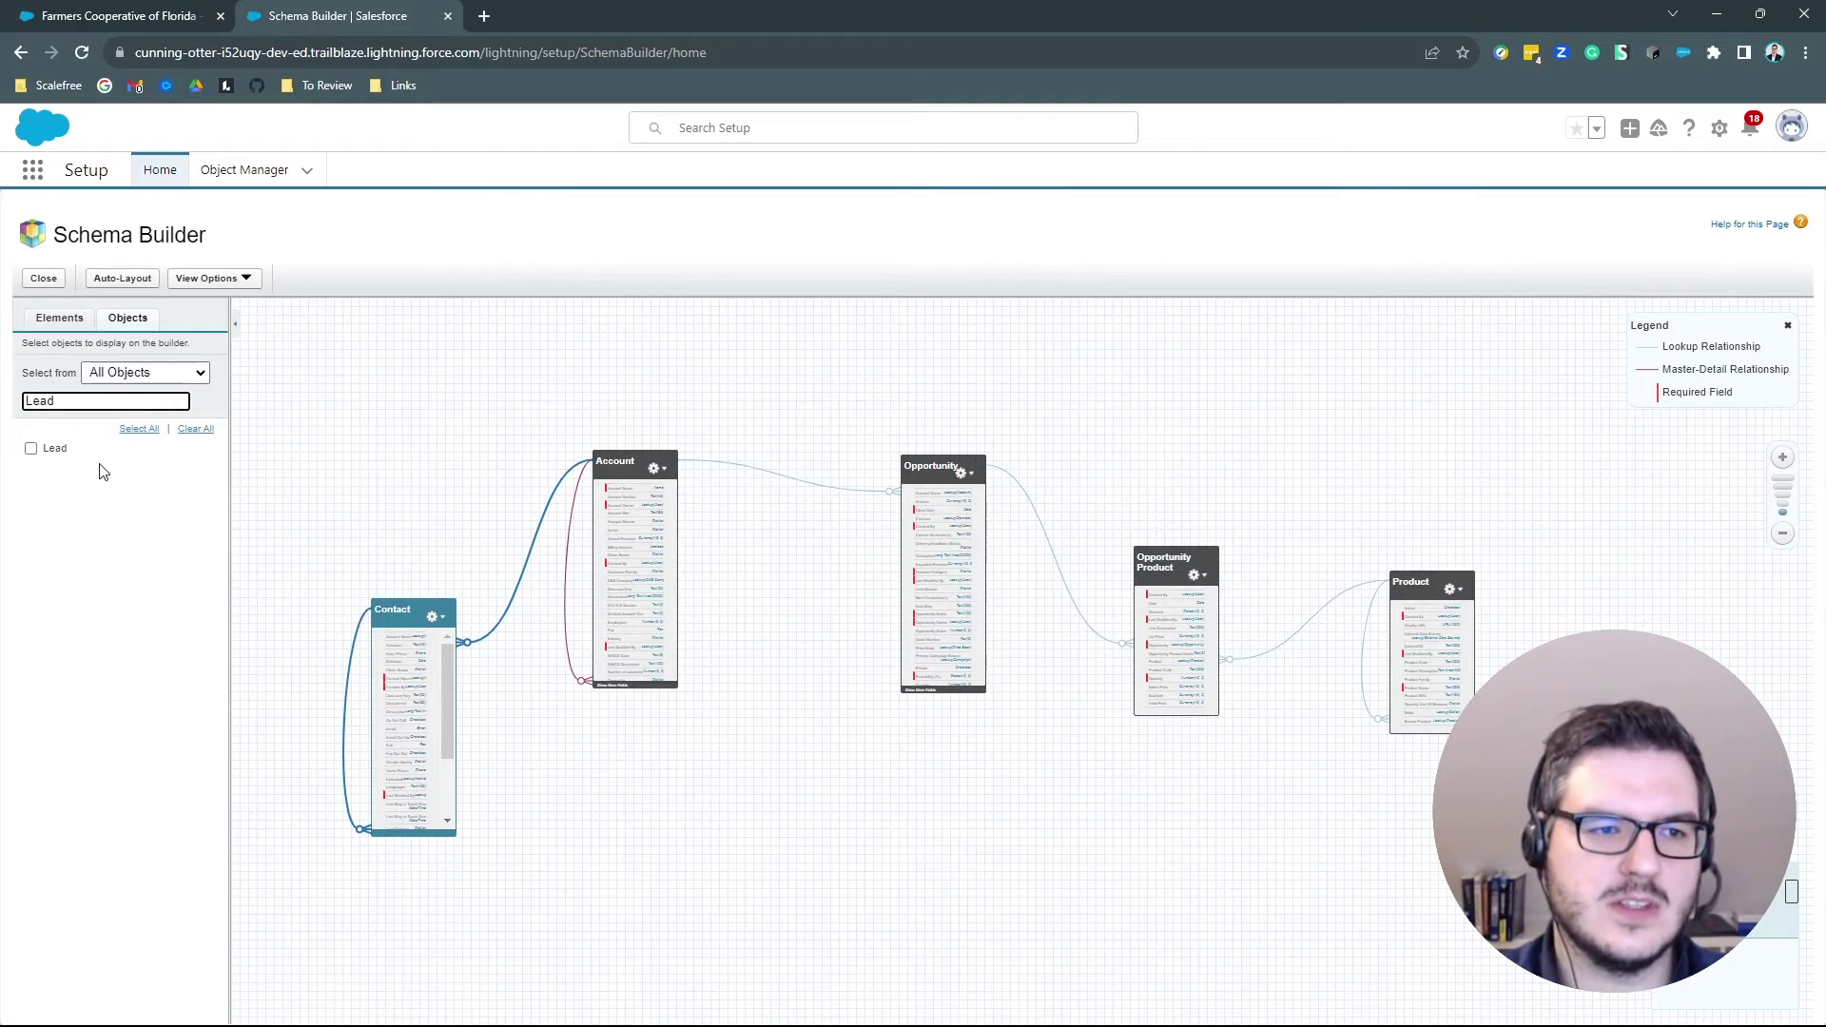
pyautogui.click(32, 450)
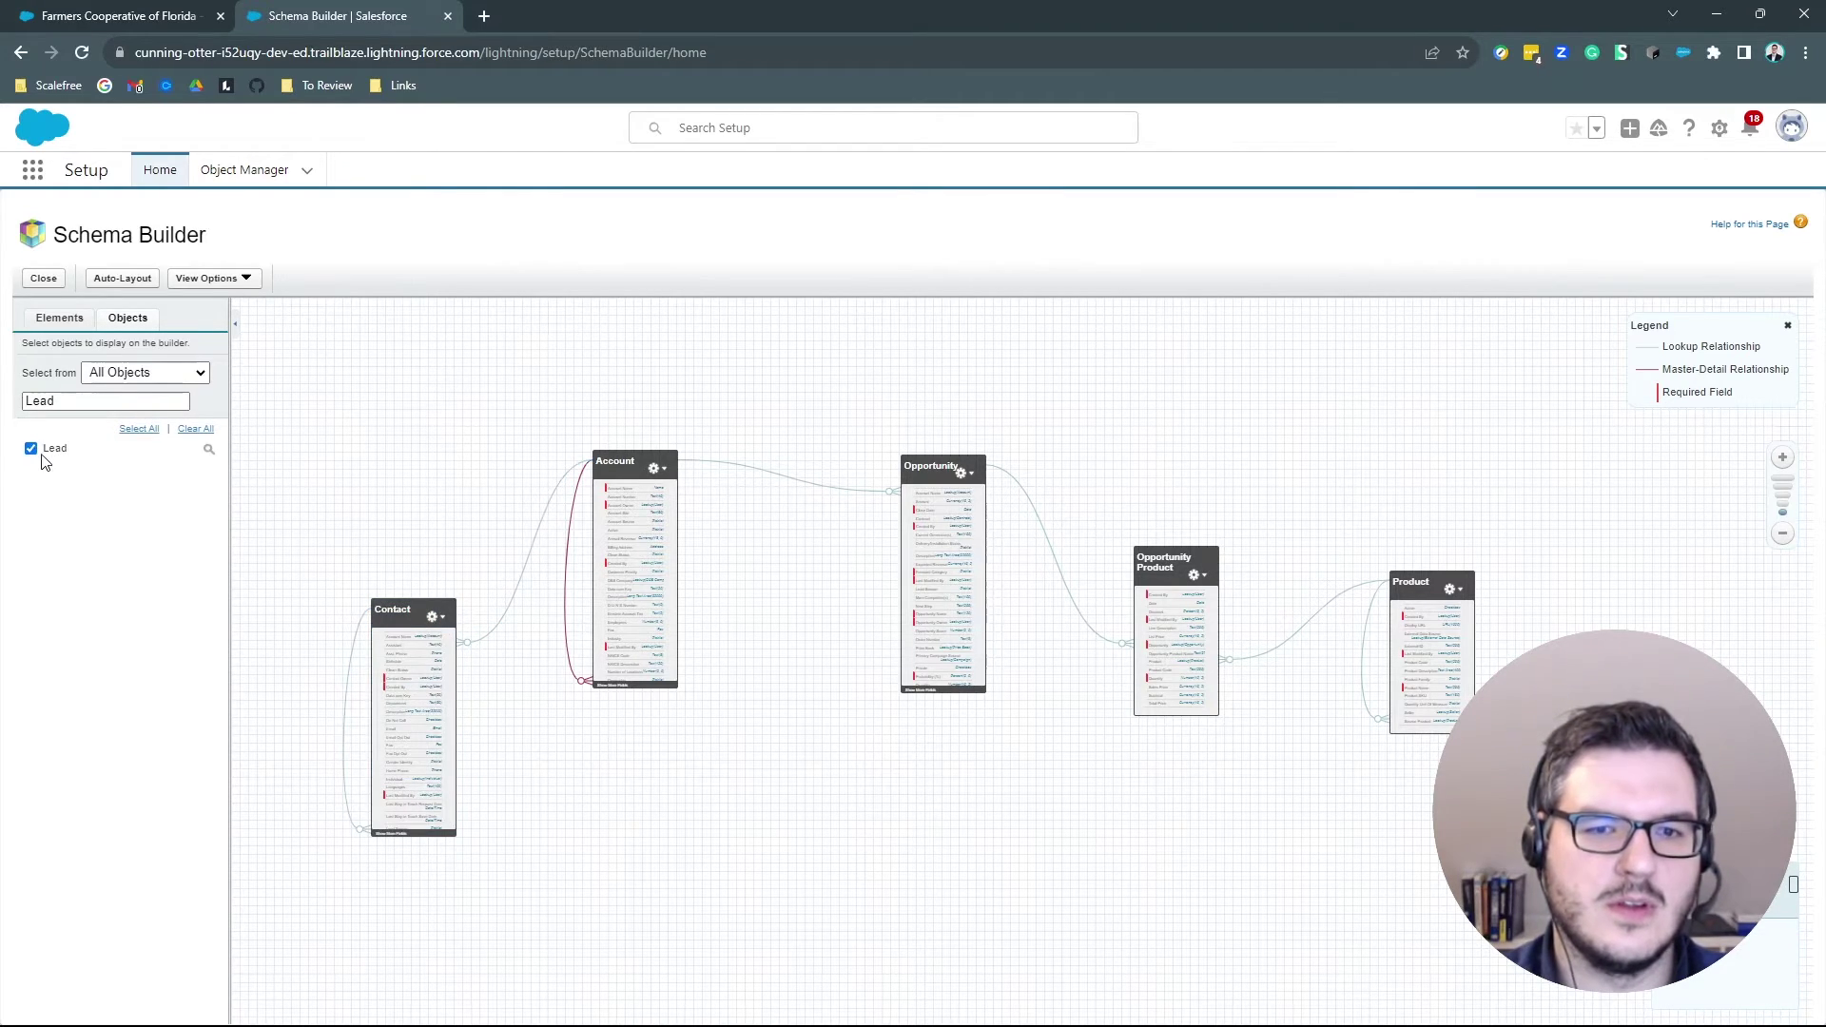
pyautogui.moveTo(1166, 807); pyautogui.dragTo(728, 314)
pyautogui.moveTo(1455, 562); pyautogui.dragTo(1266, 782)
pyautogui.moveTo(541, 540); pyautogui.dragTo(567, 433)
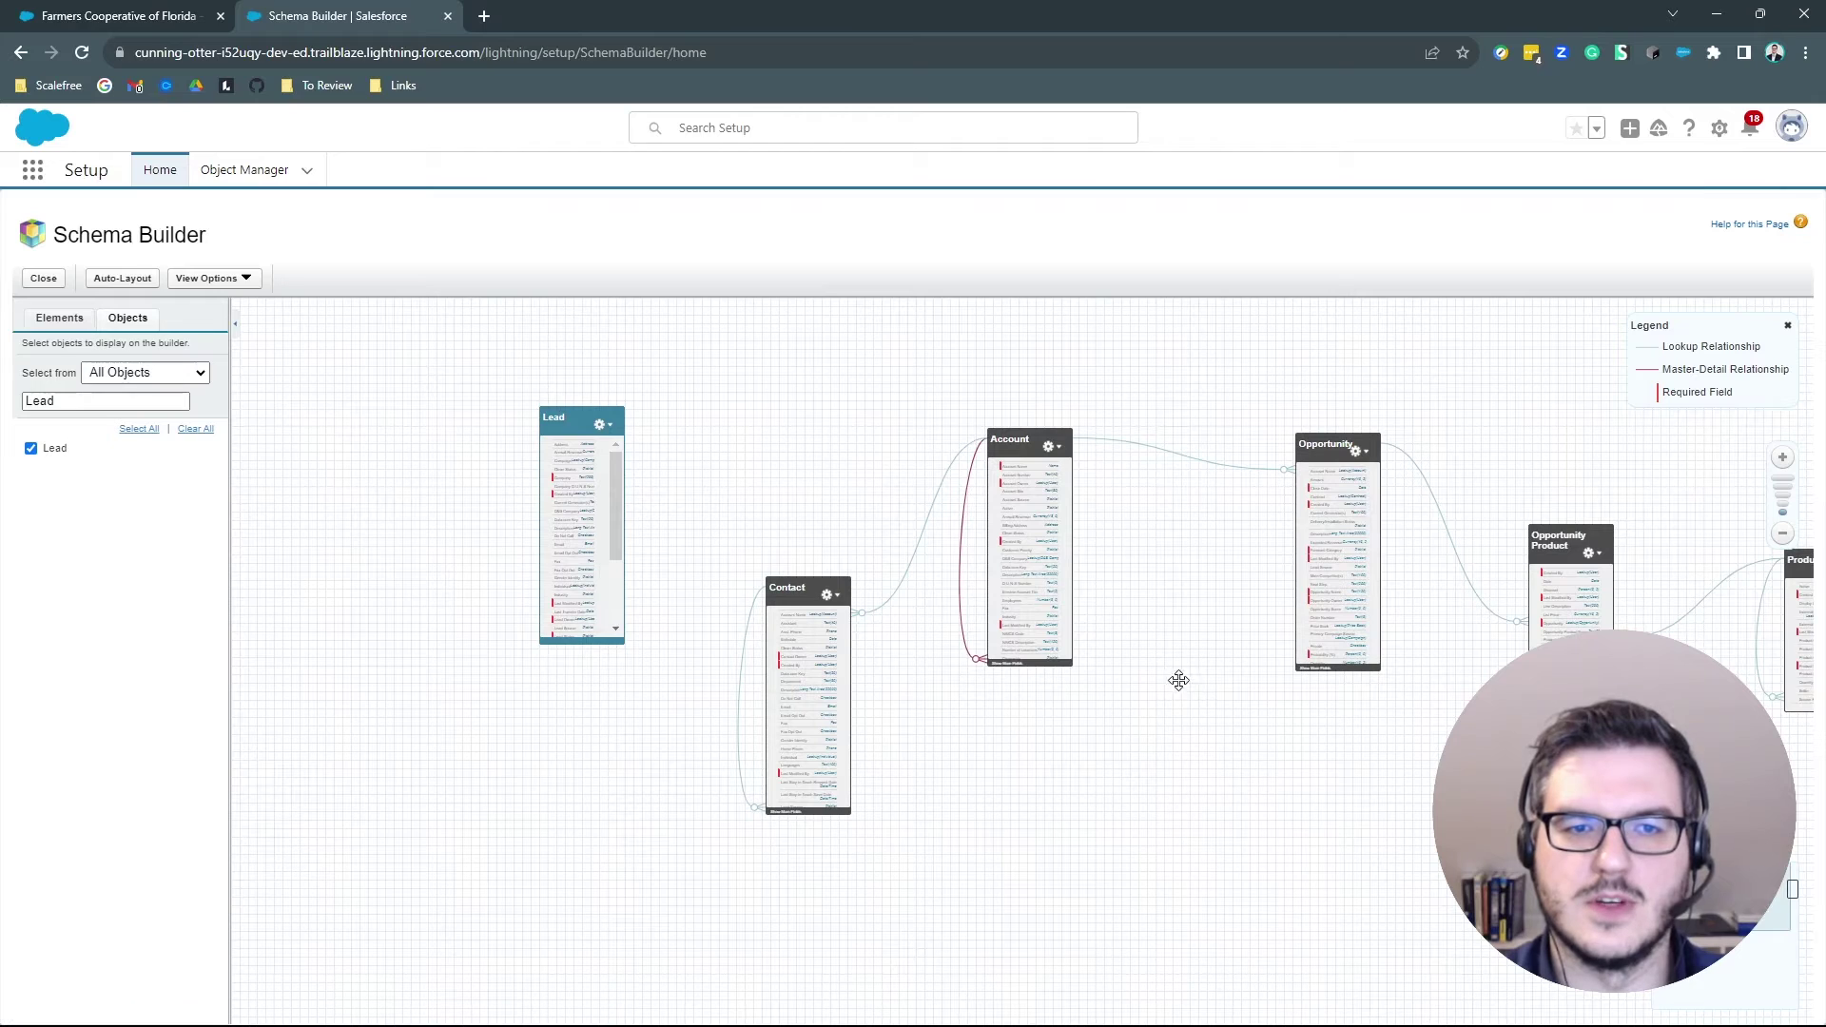
pyautogui.moveTo(1174, 656); pyautogui.dragTo(889, 622)
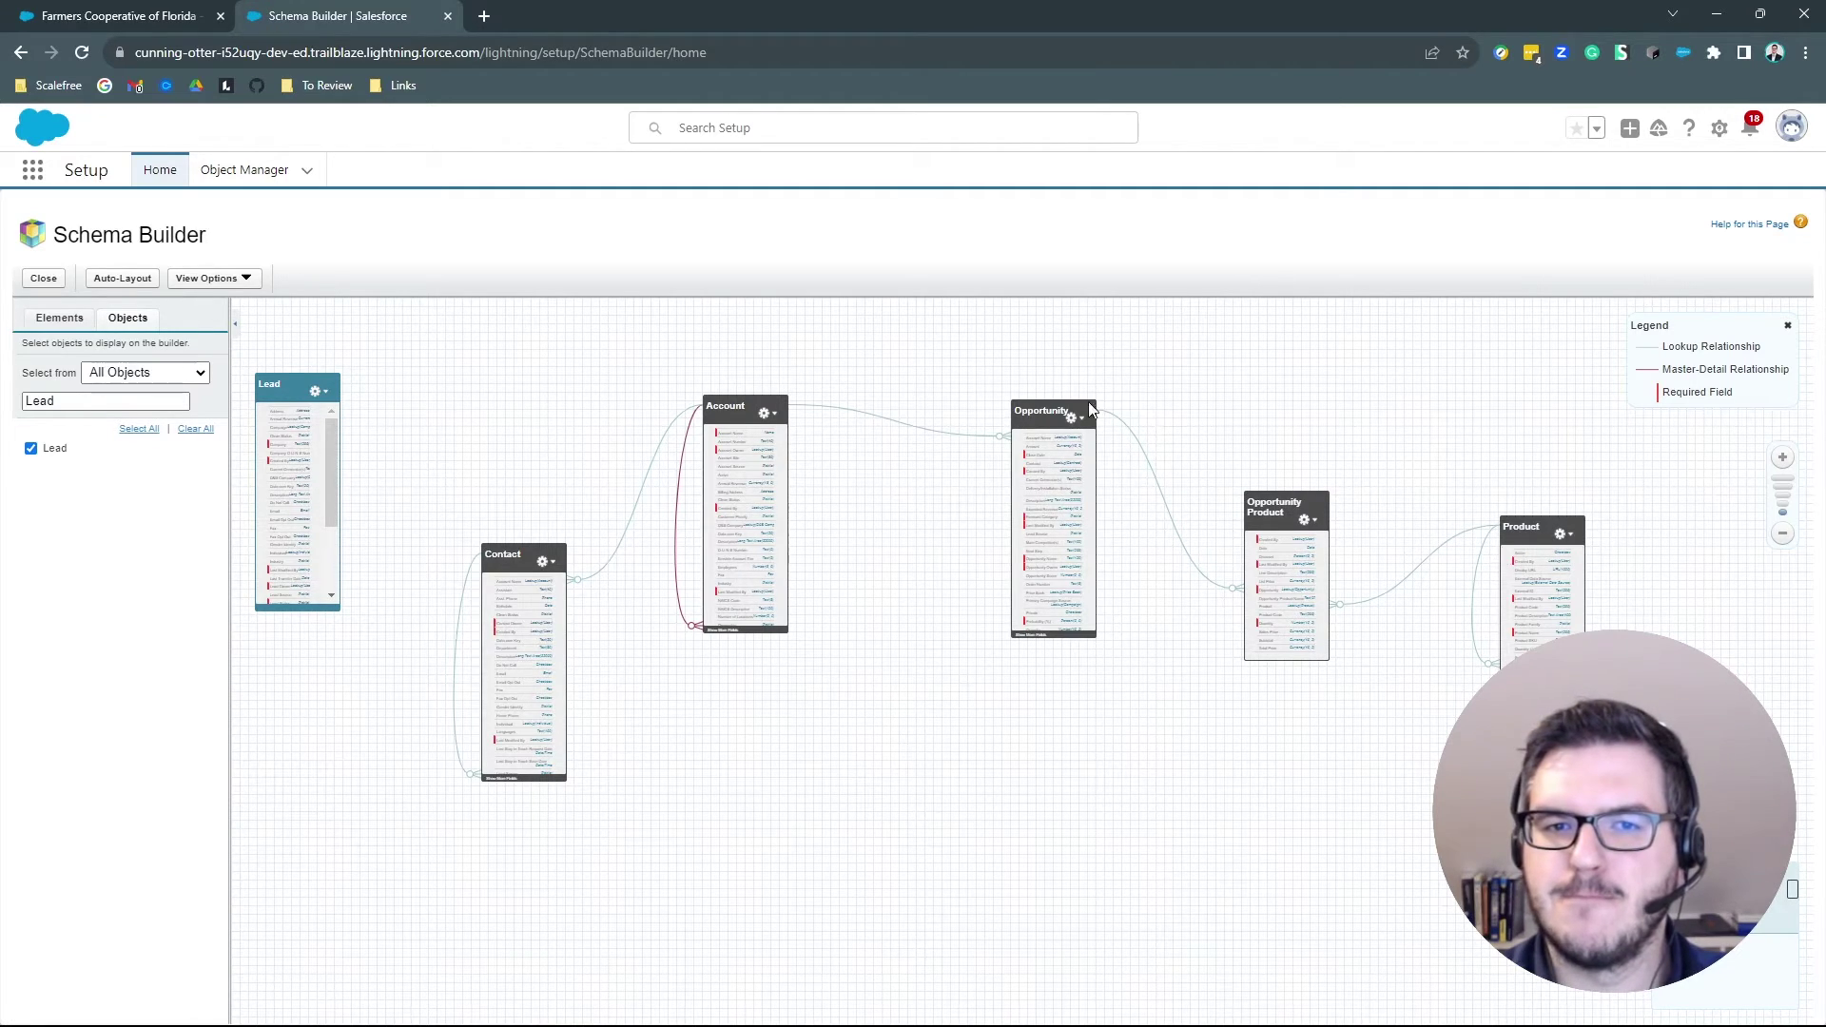
# Step: Add the Task object below the diagram's centre, then clear the object search
pyautogui.doubleClick(130, 400)
pyautogui.write('task')
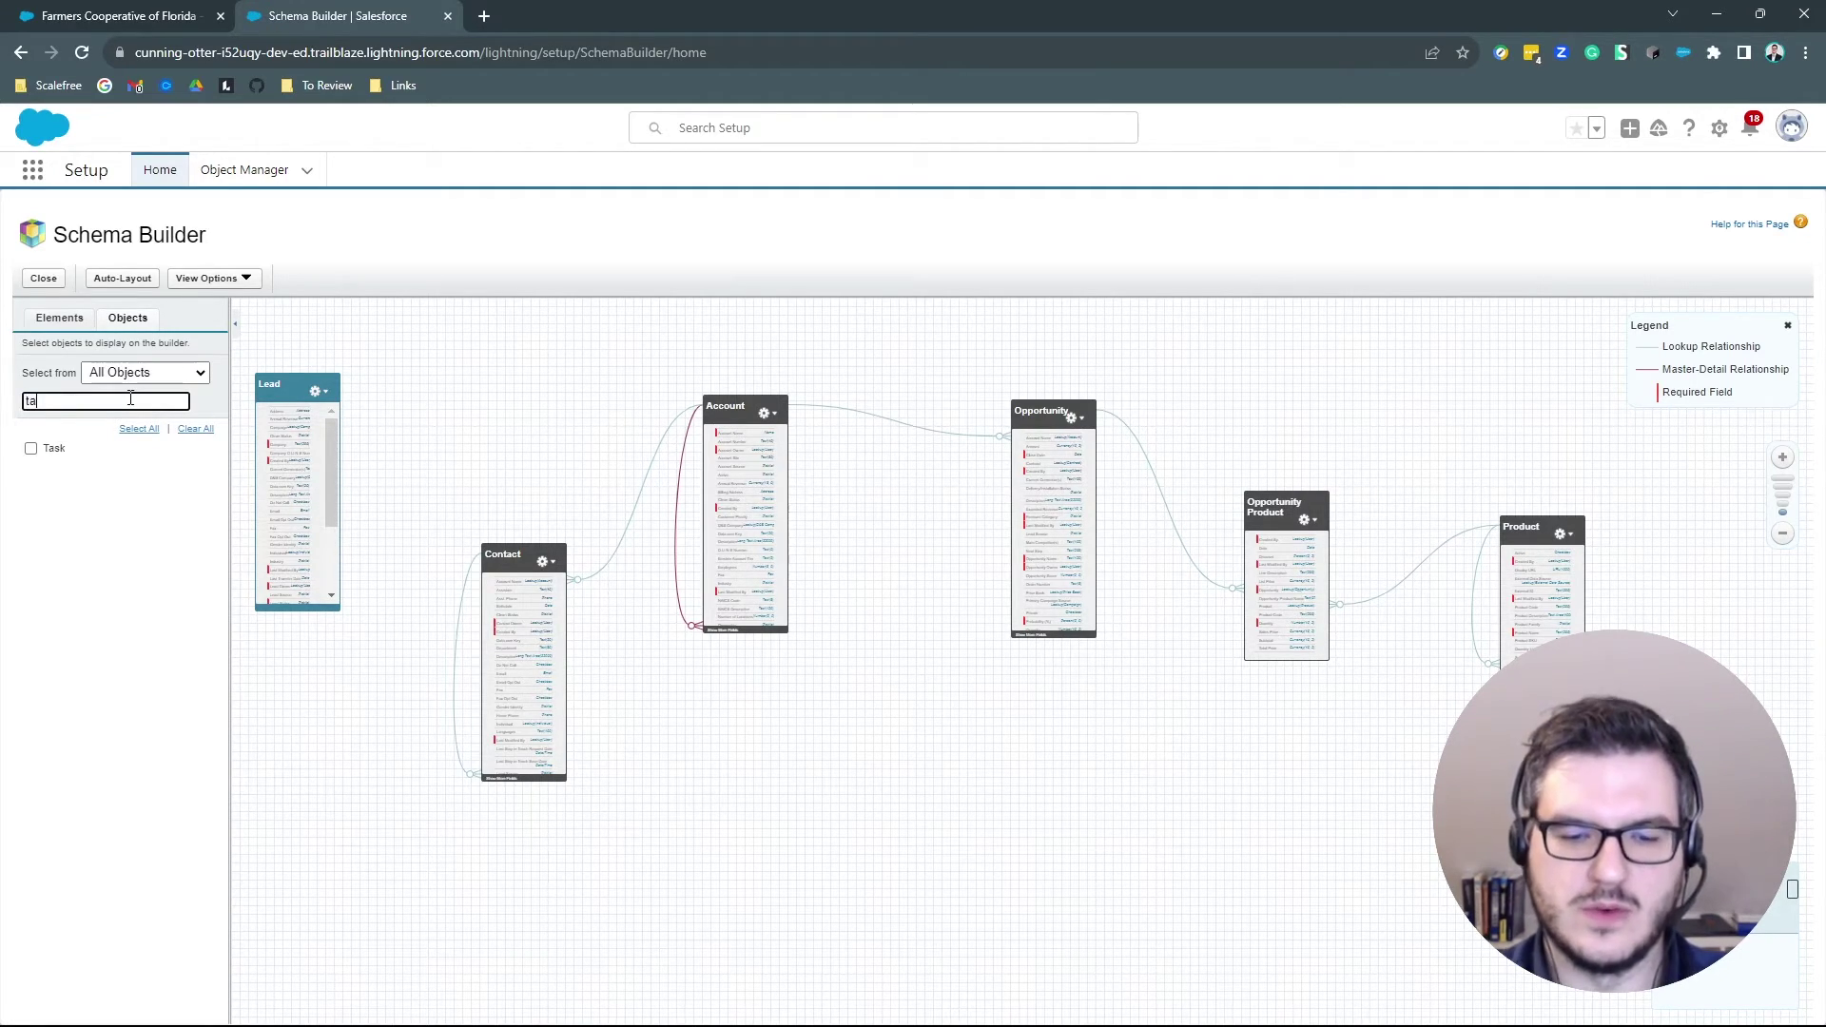
pyautogui.click(30, 447)
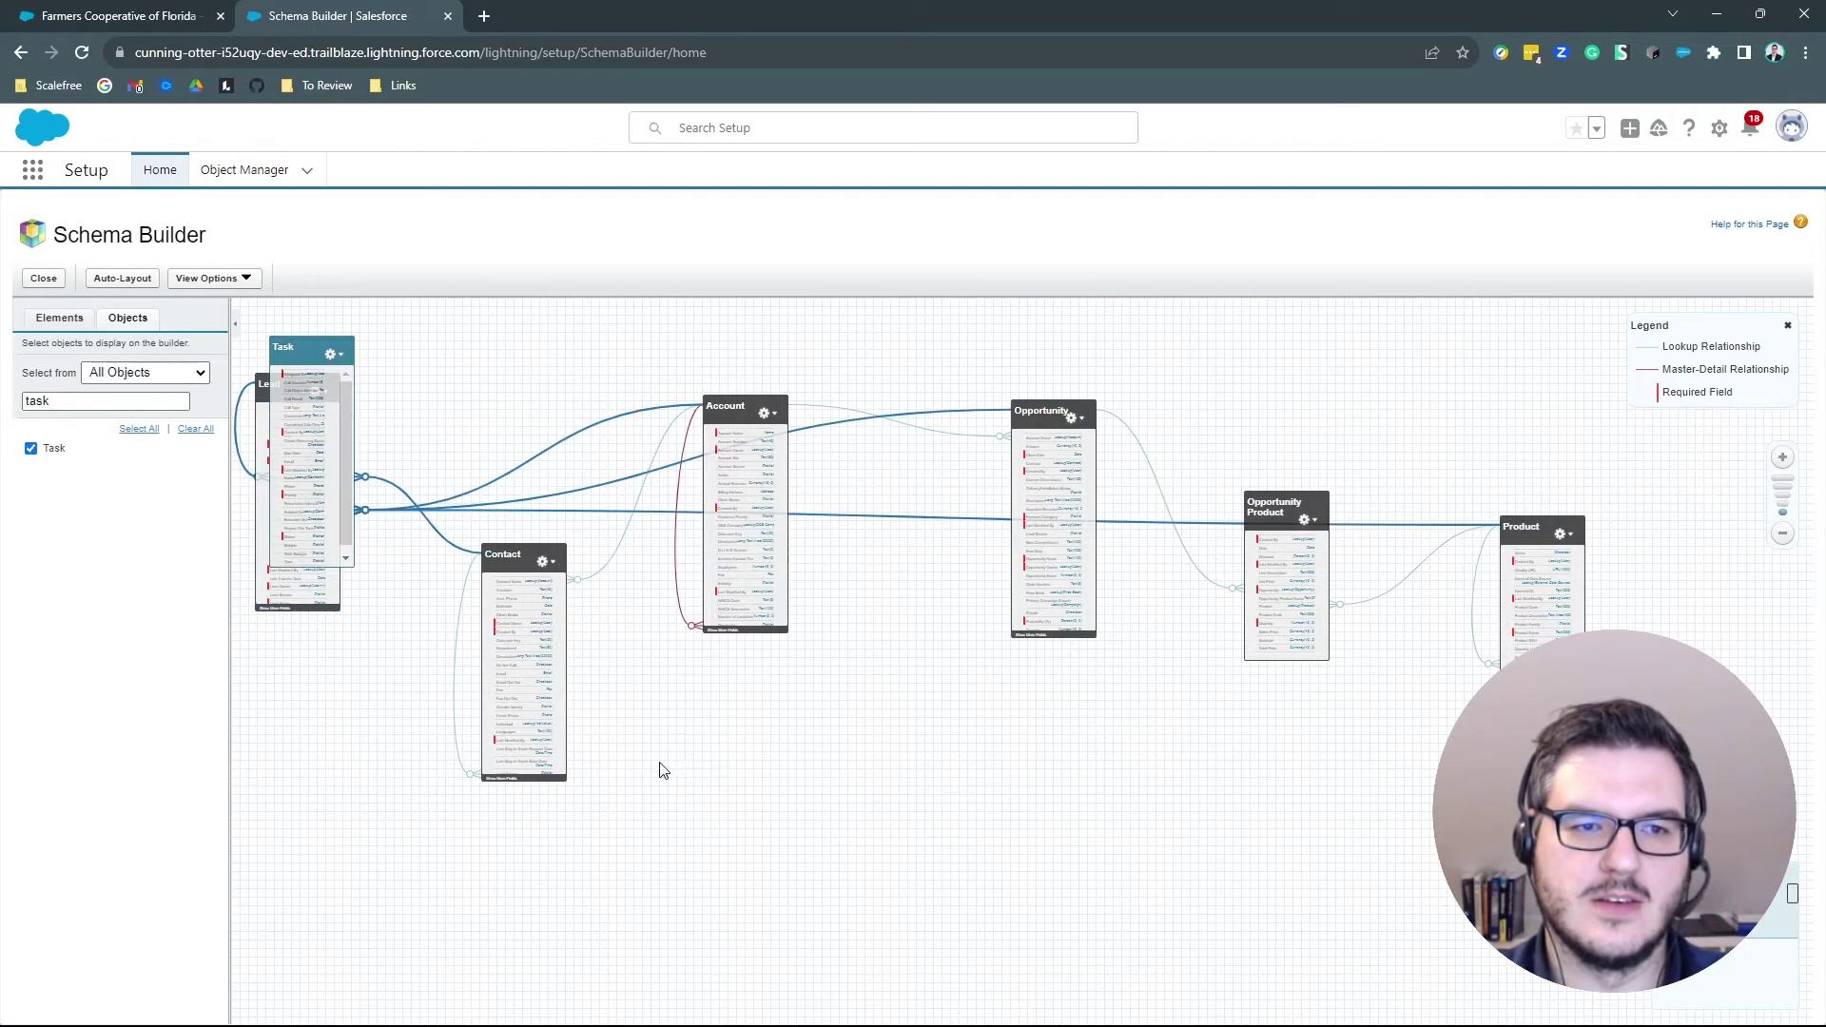
pyautogui.moveTo(307, 352); pyautogui.dragTo(894, 814)
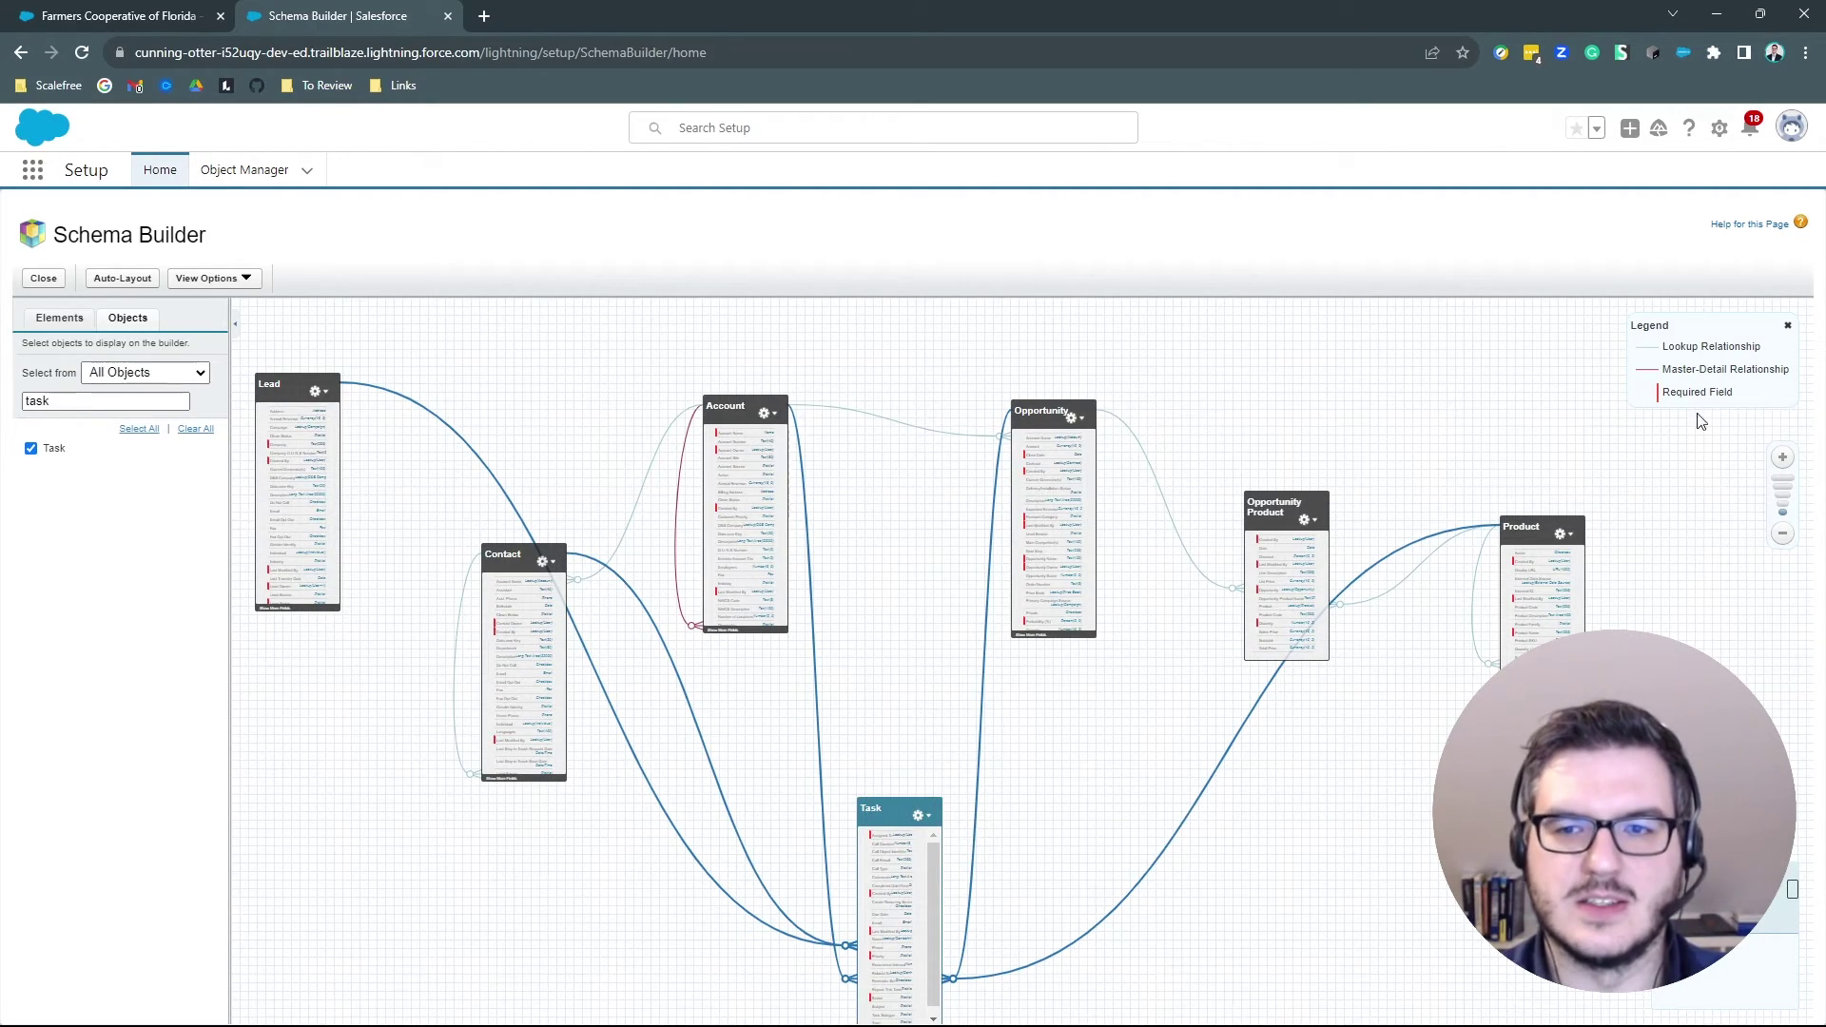
pyautogui.doubleClick(172, 407)
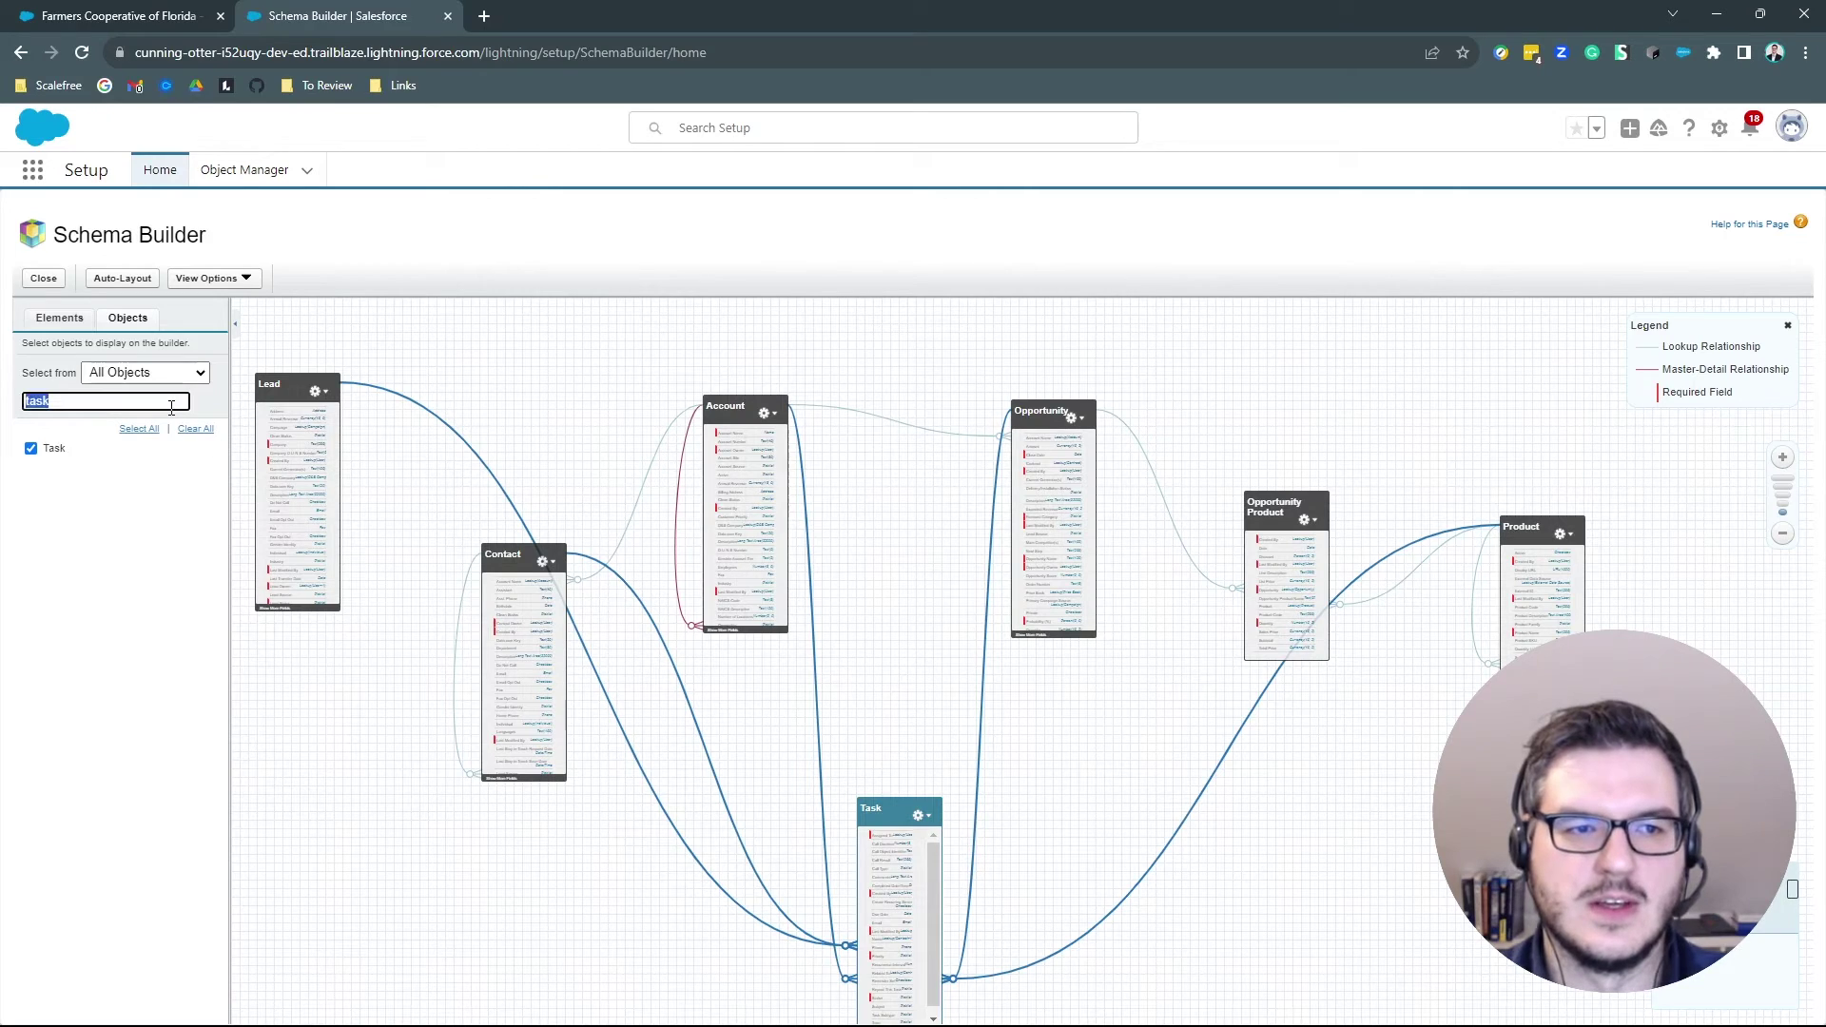
pyautogui.press('BackSpace')
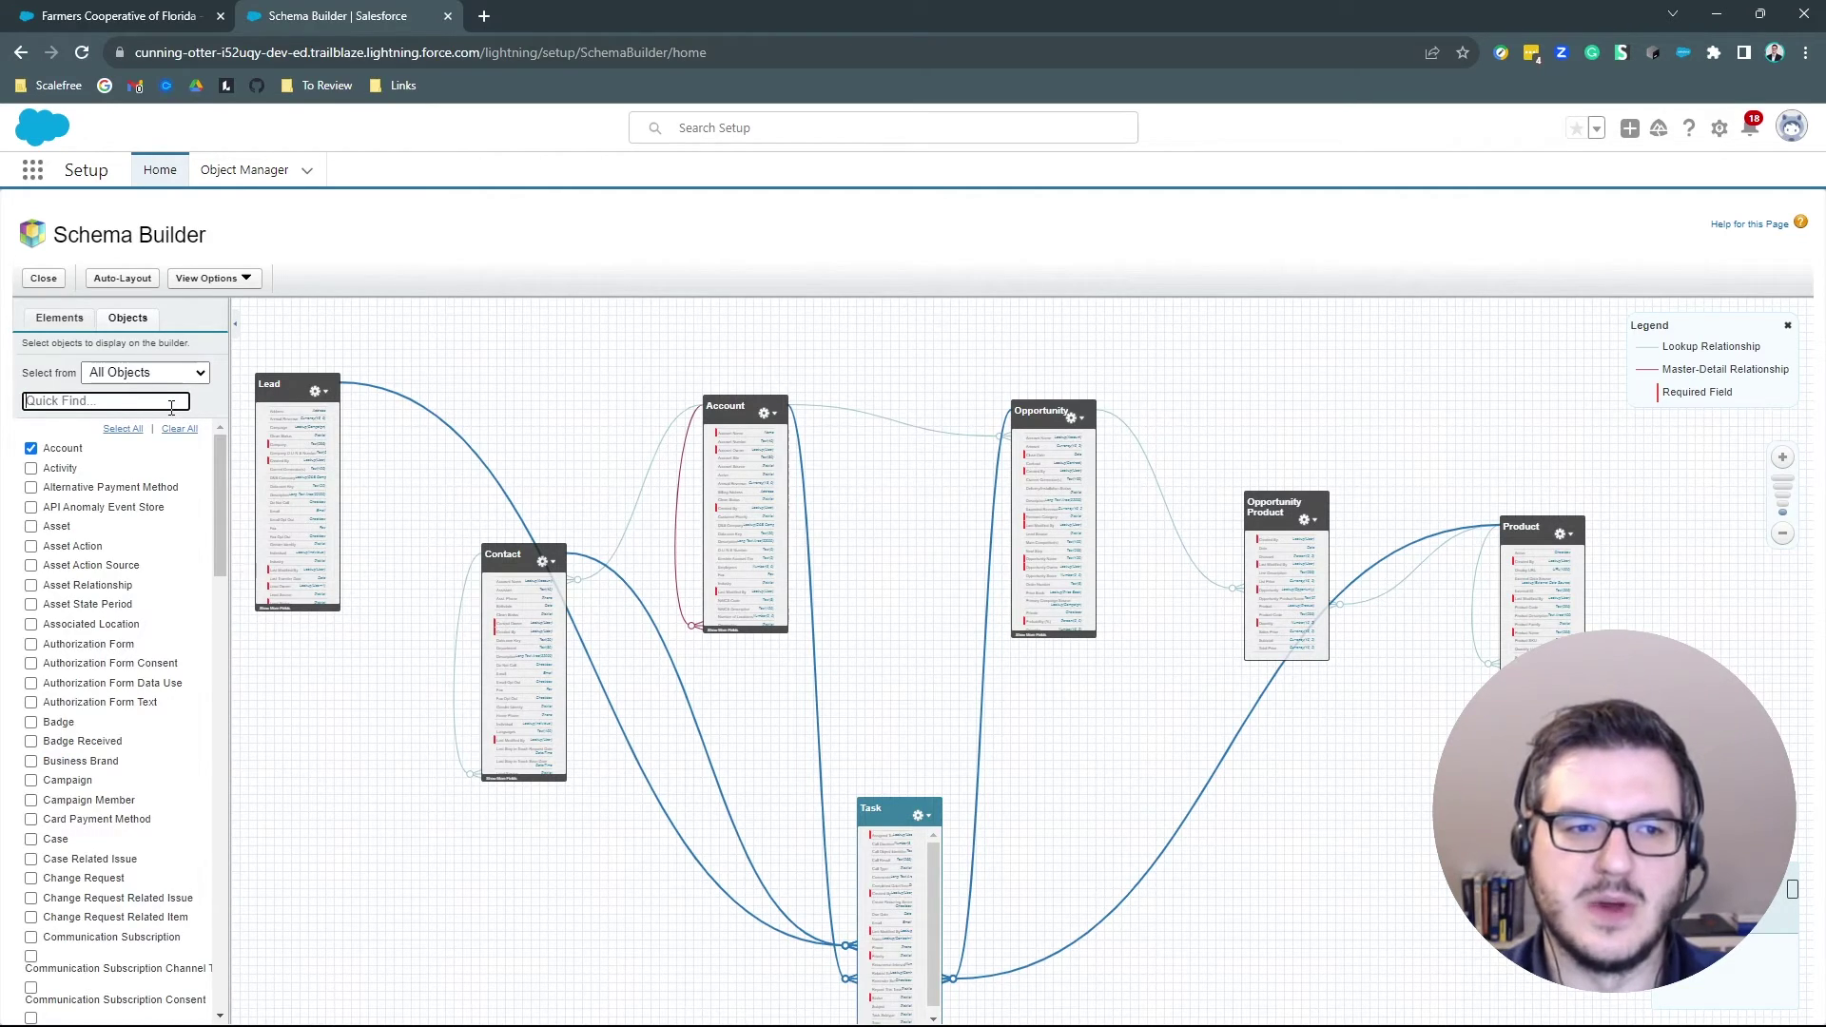
# Step: Add the Price Book object and place it at the lower right of the diagram
pyautogui.scroll(-3, 124, 566)
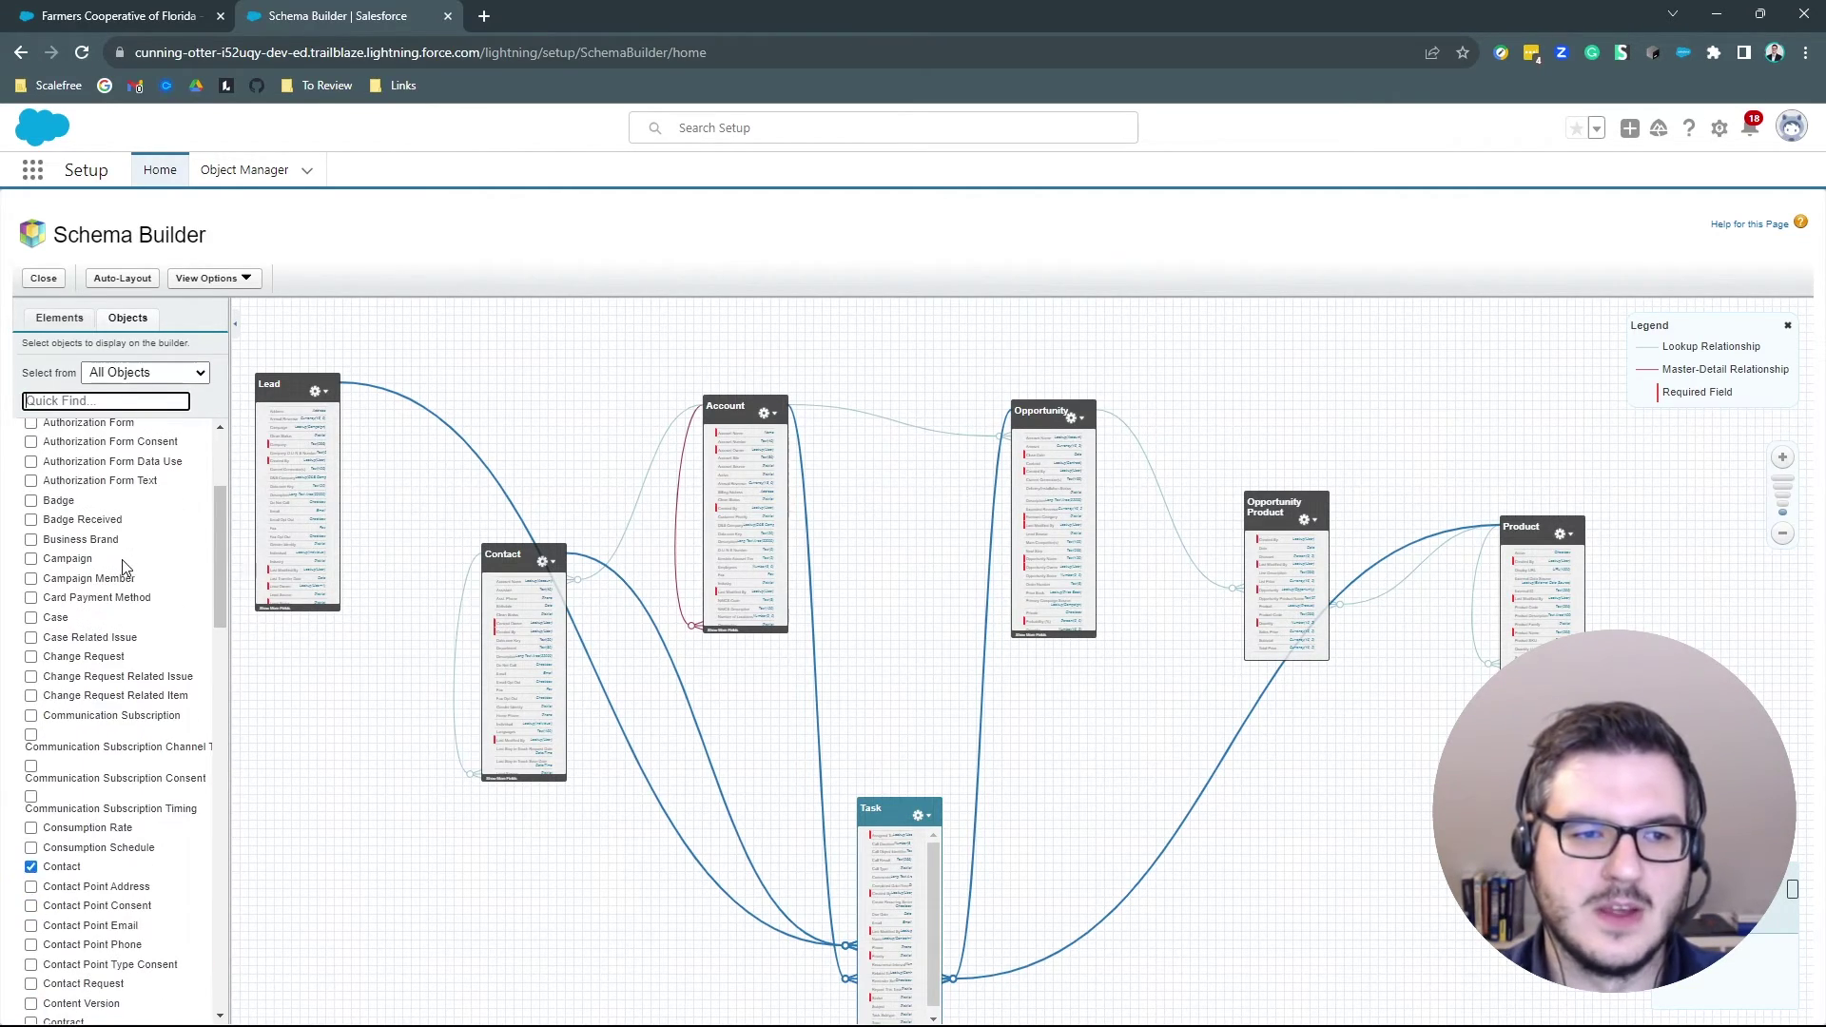
pyautogui.scroll(-5, 122, 566)
pyautogui.scroll(-5, 78, 846)
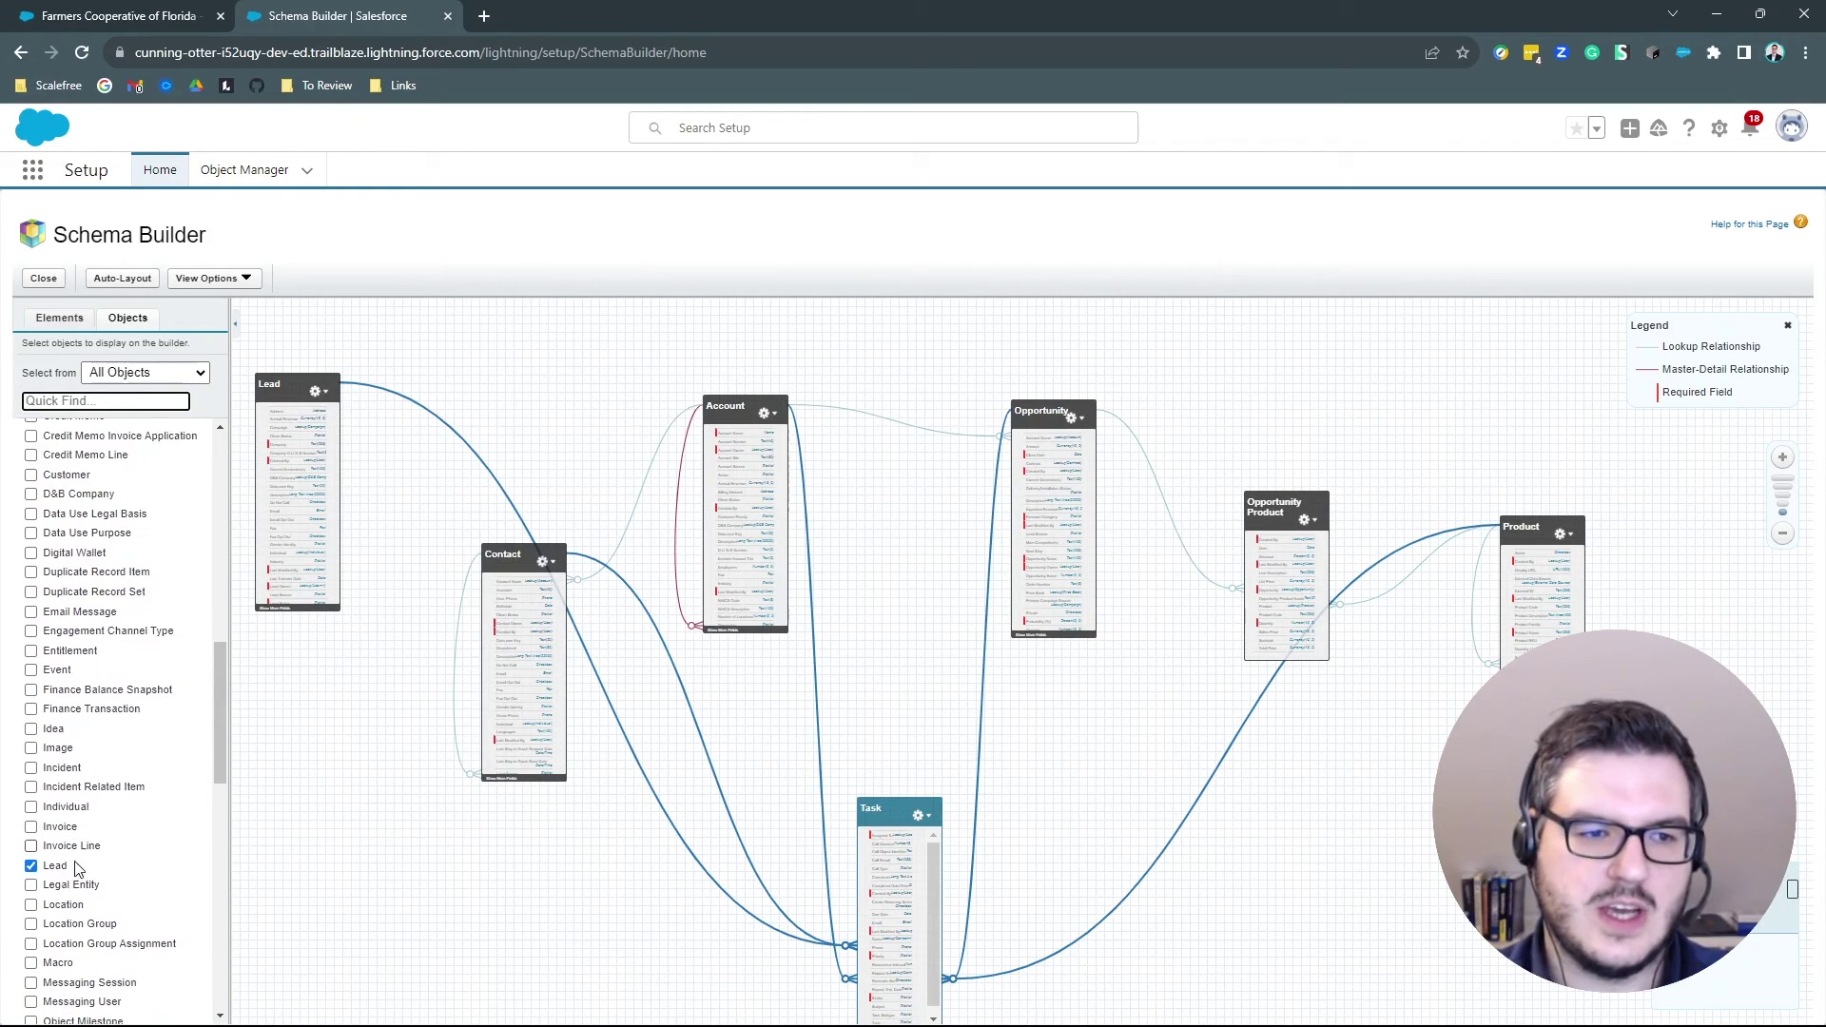
pyautogui.scroll(-6, 69, 715)
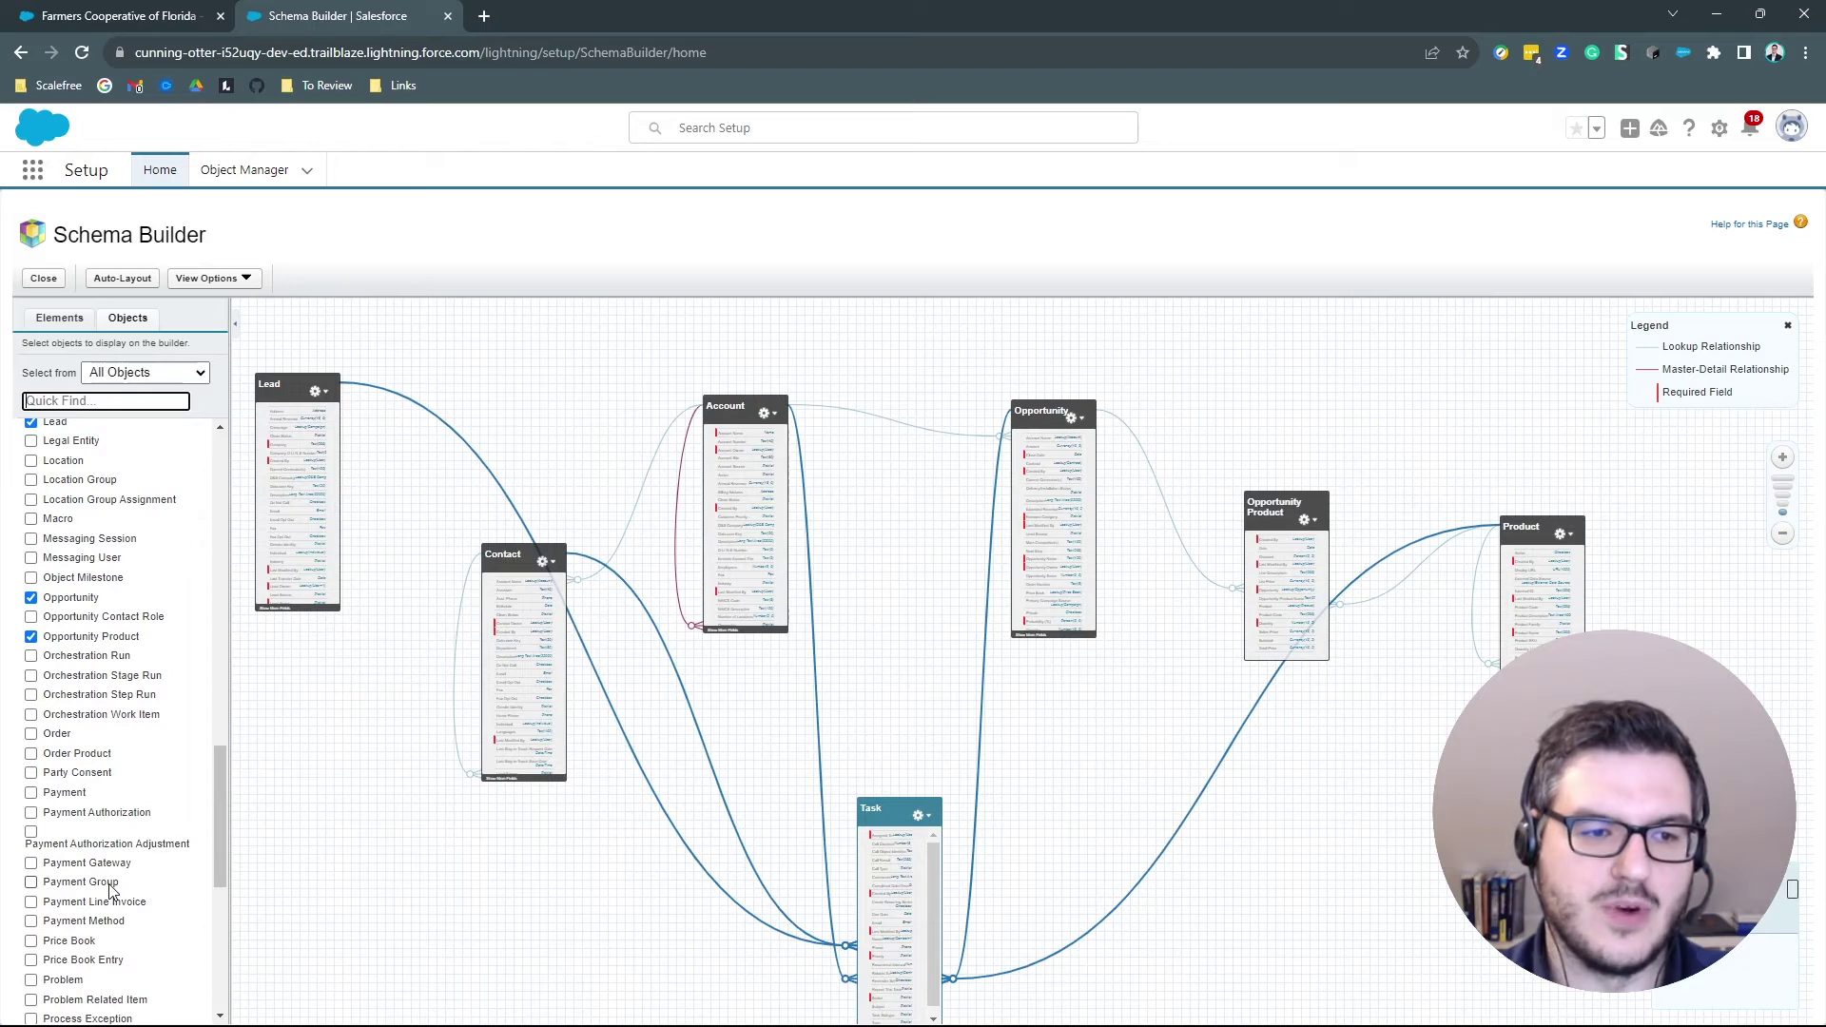
pyautogui.scroll(-3, 80, 941)
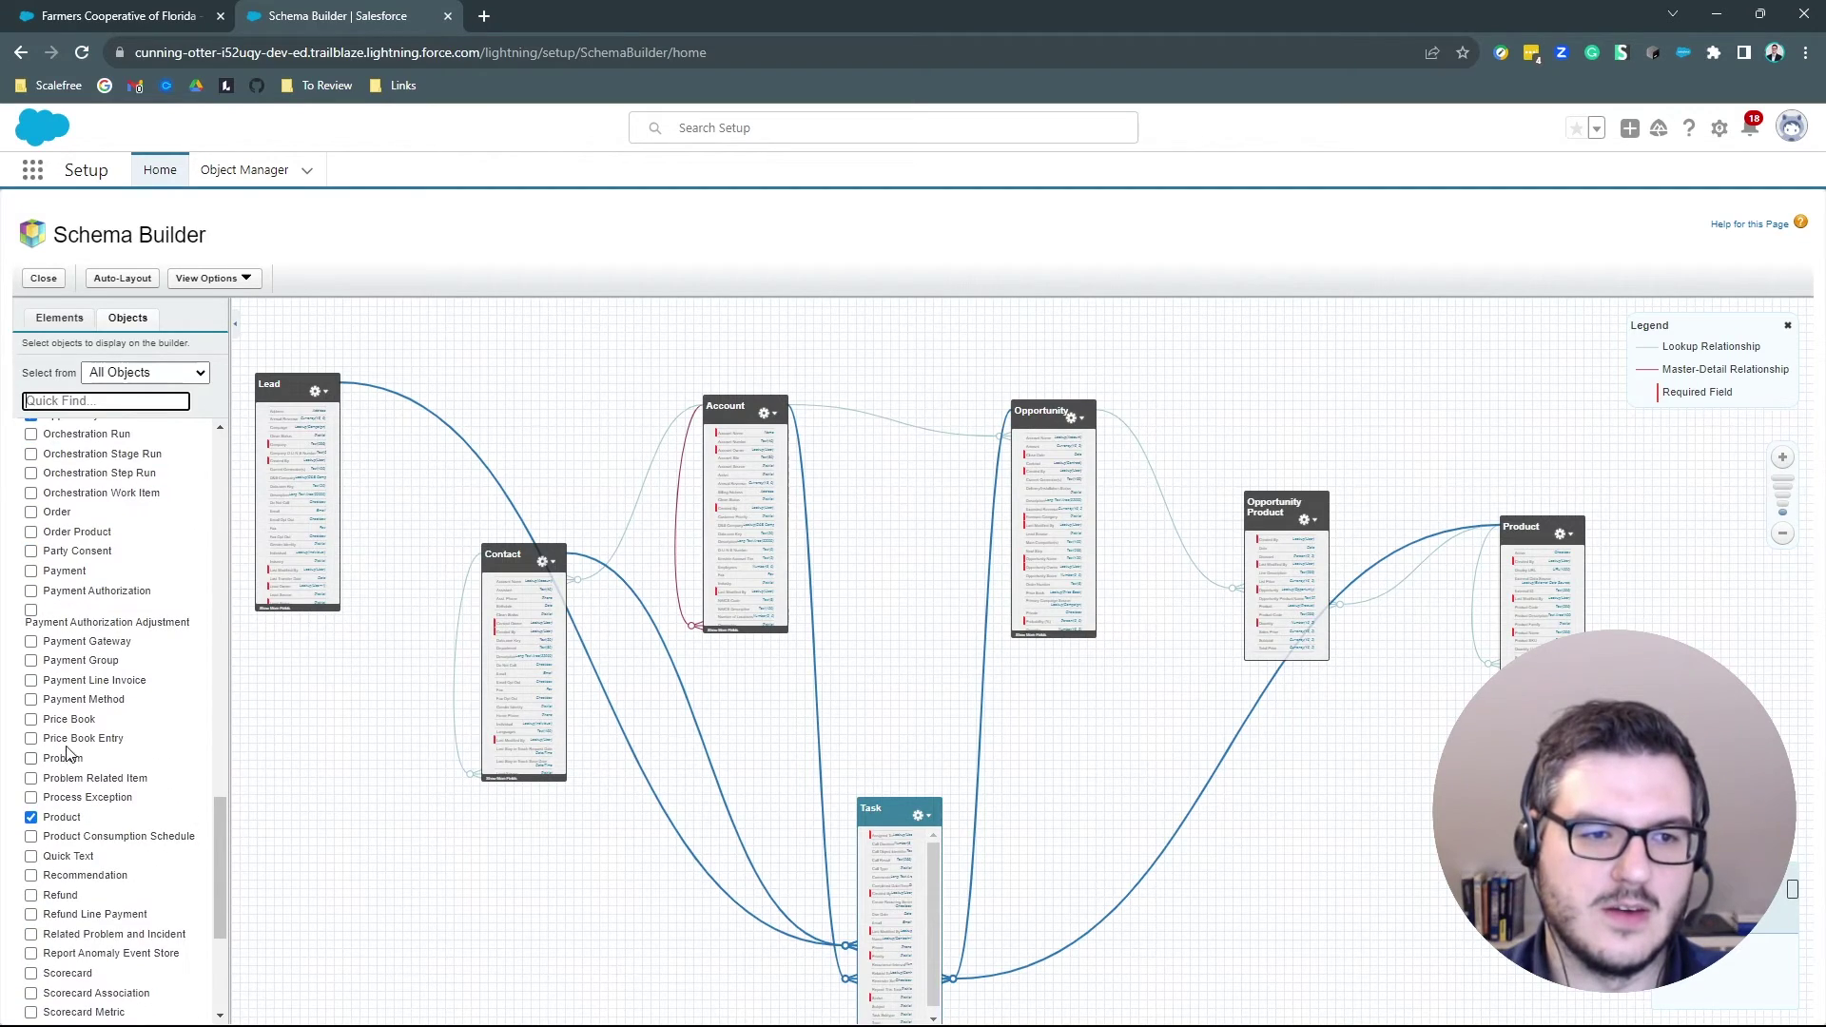
pyautogui.click(32, 721)
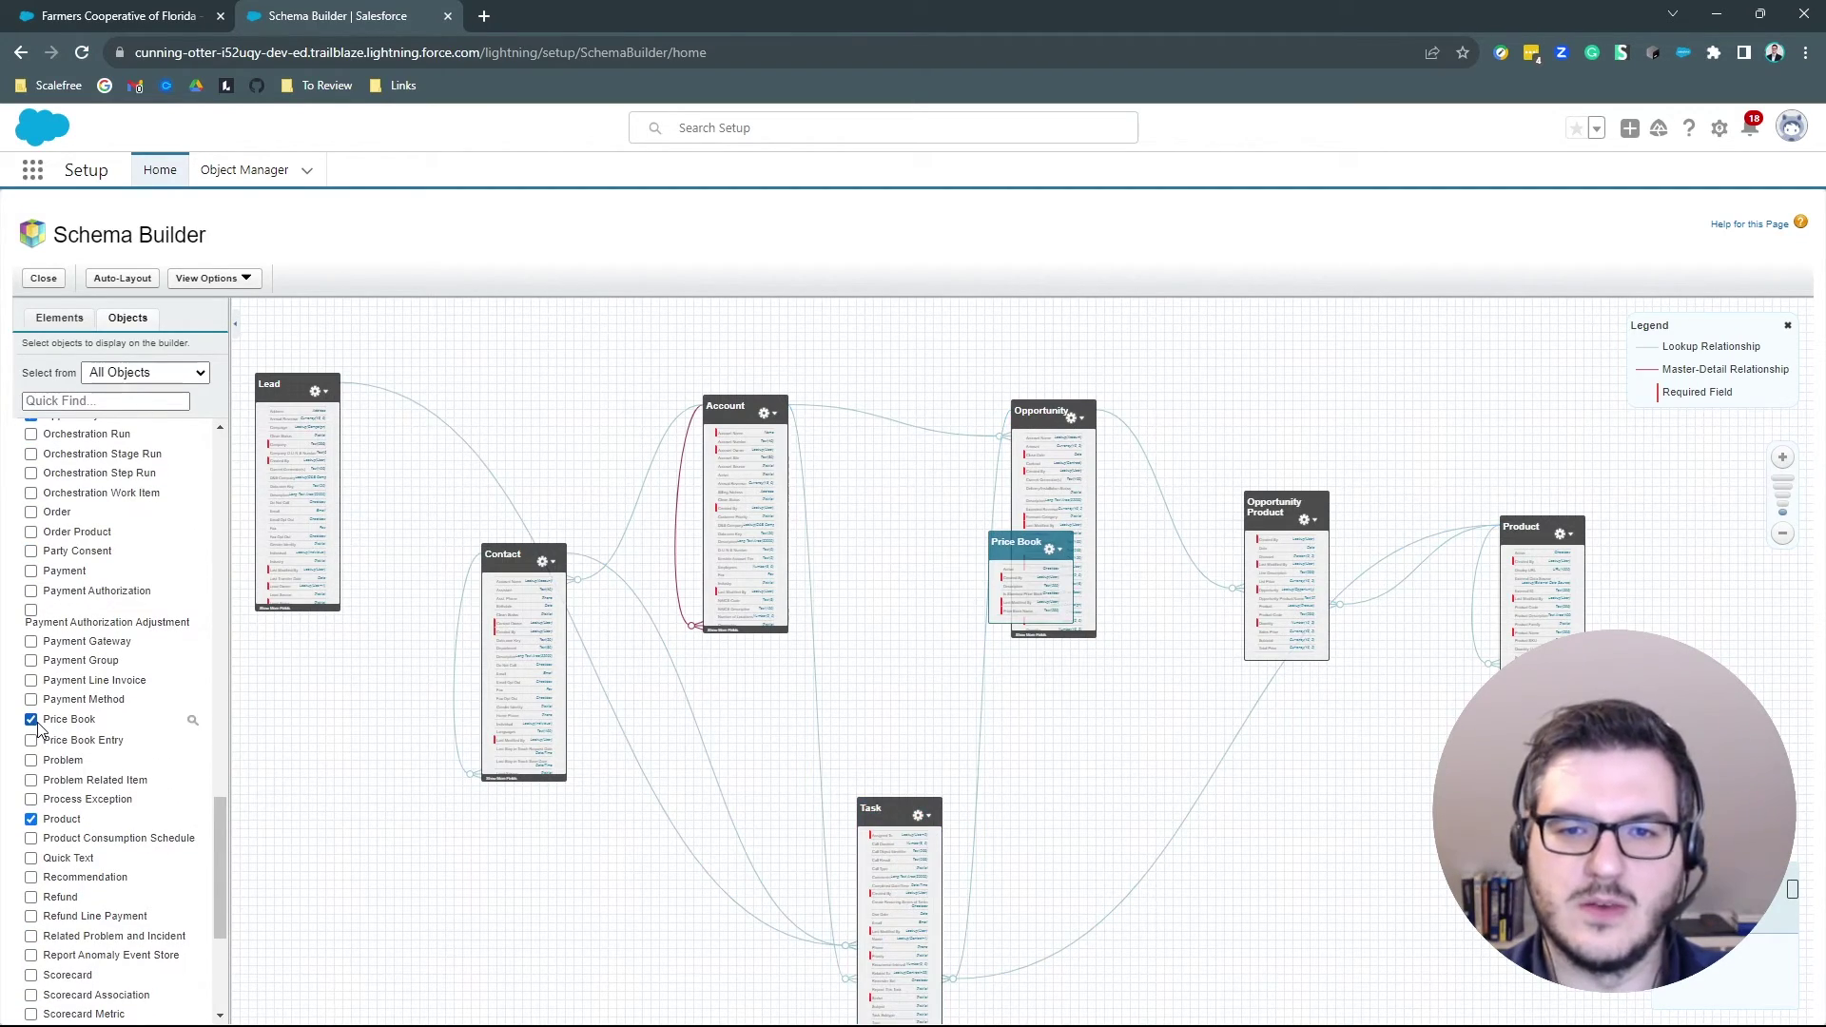
pyautogui.moveTo(1008, 544); pyautogui.dragTo(1312, 713)
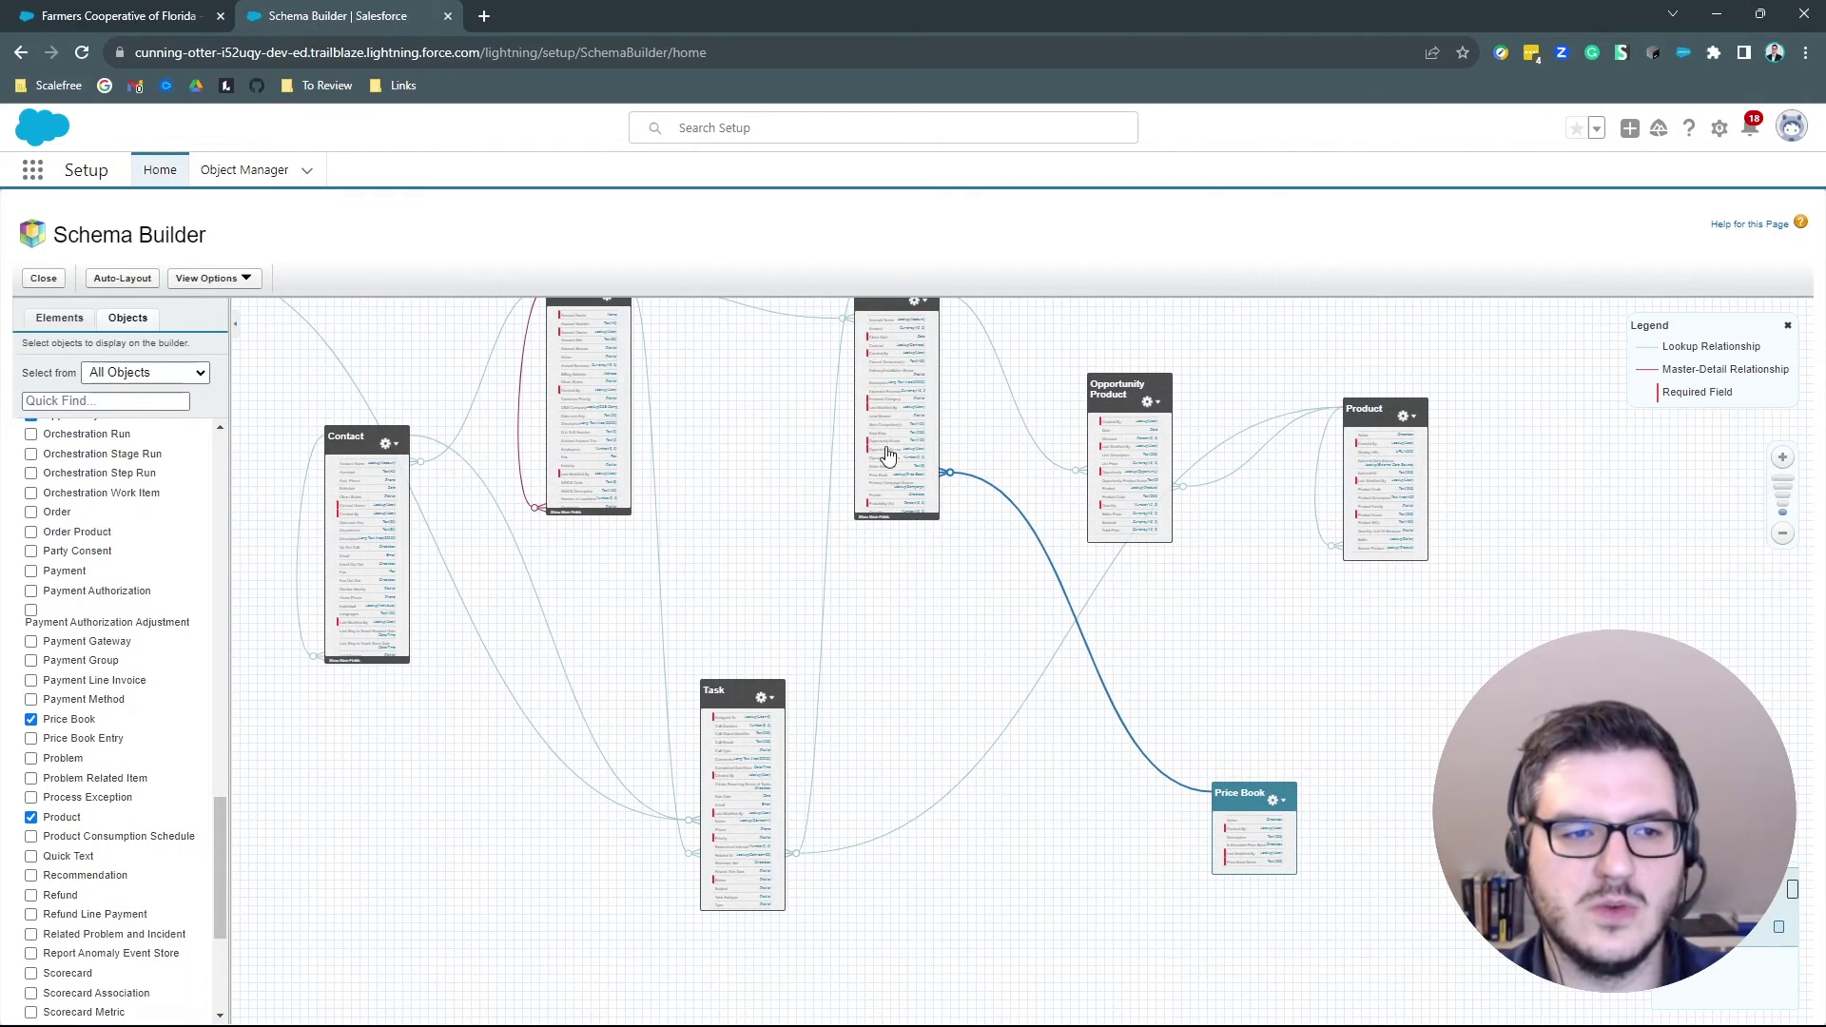
pyautogui.moveTo(1268, 806); pyautogui.dragTo(1330, 863)
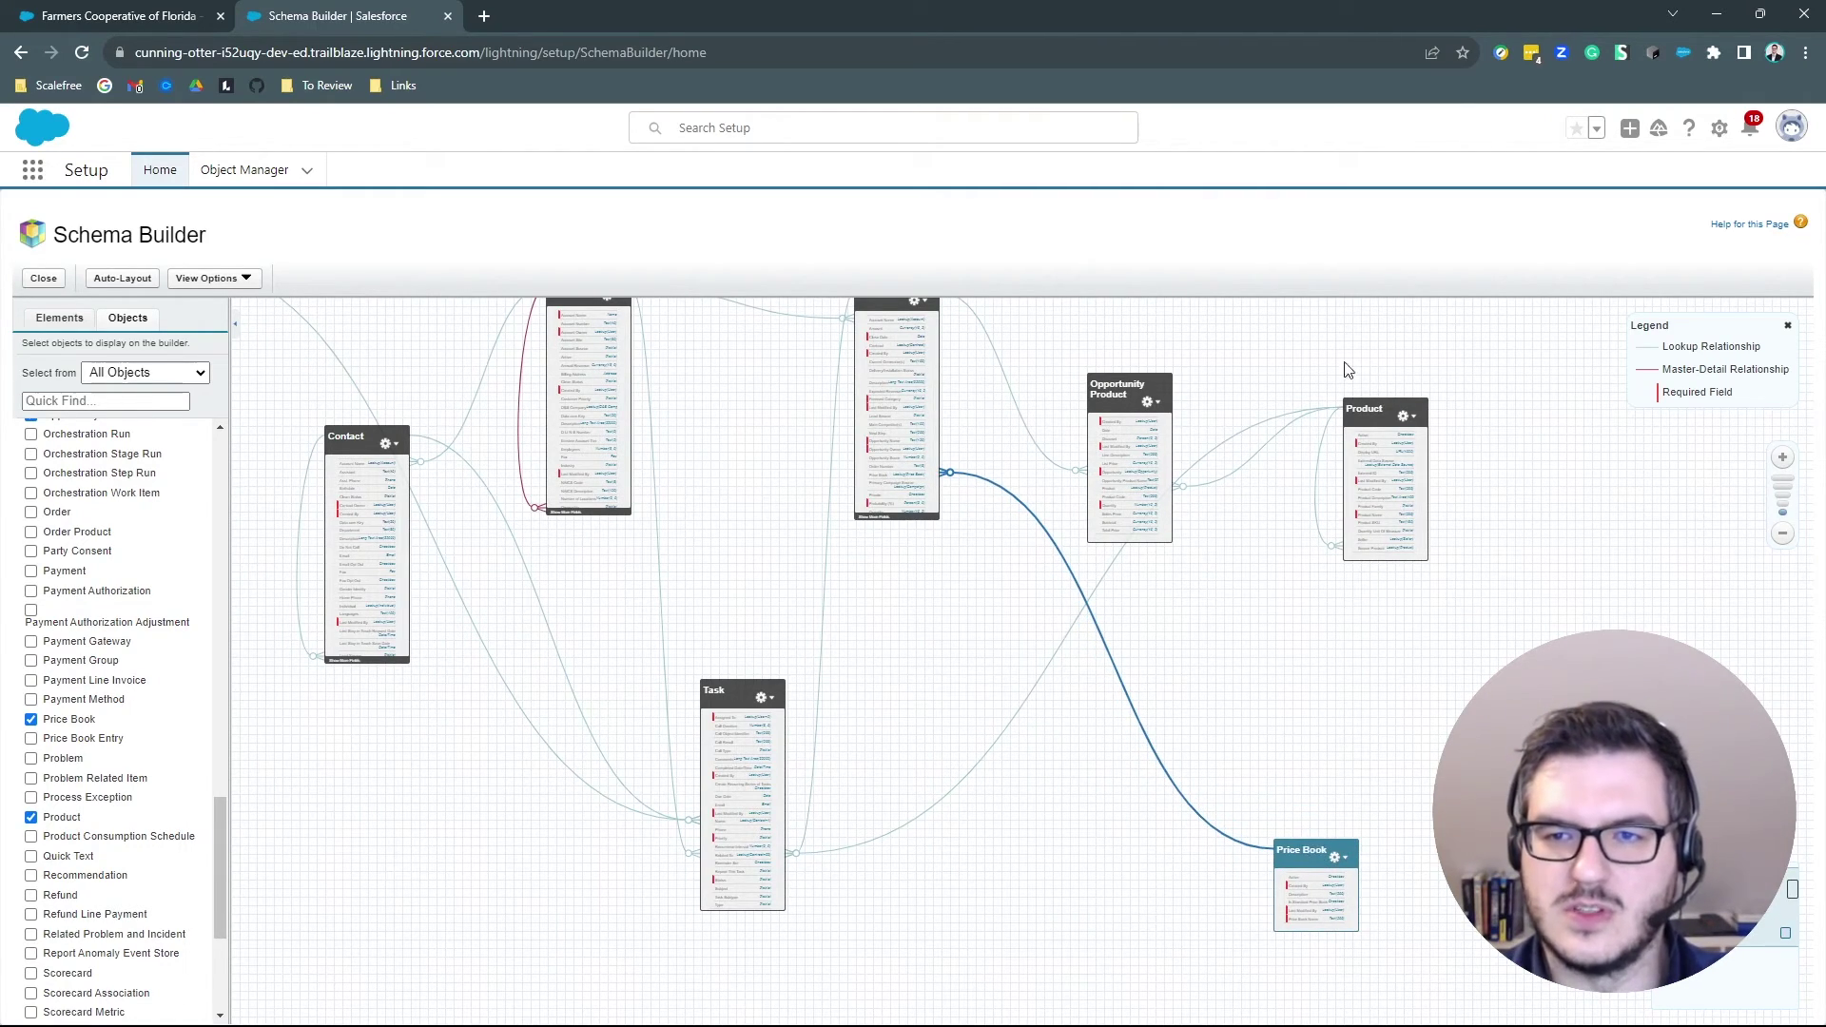
# Step: Add Price Book Entry and place it at the far right near Product
pyautogui.click(31, 738)
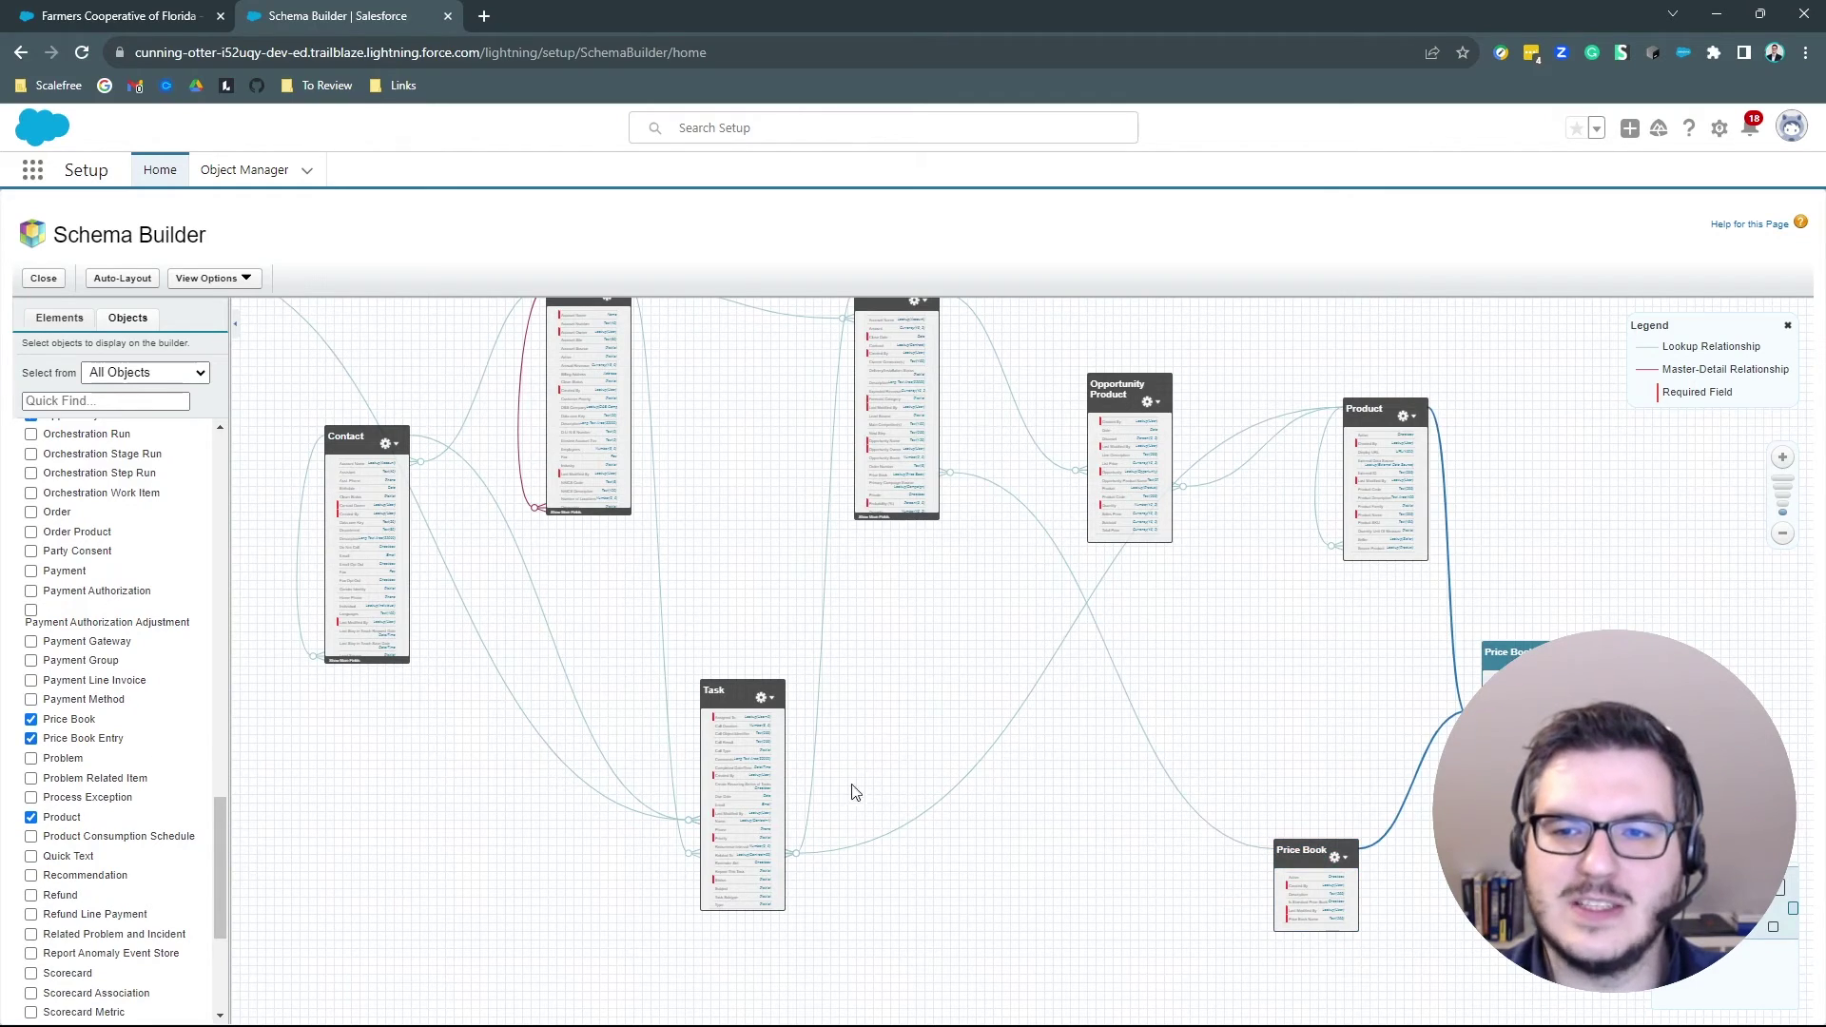
pyautogui.moveTo(1510, 650); pyautogui.dragTo(1550, 699)
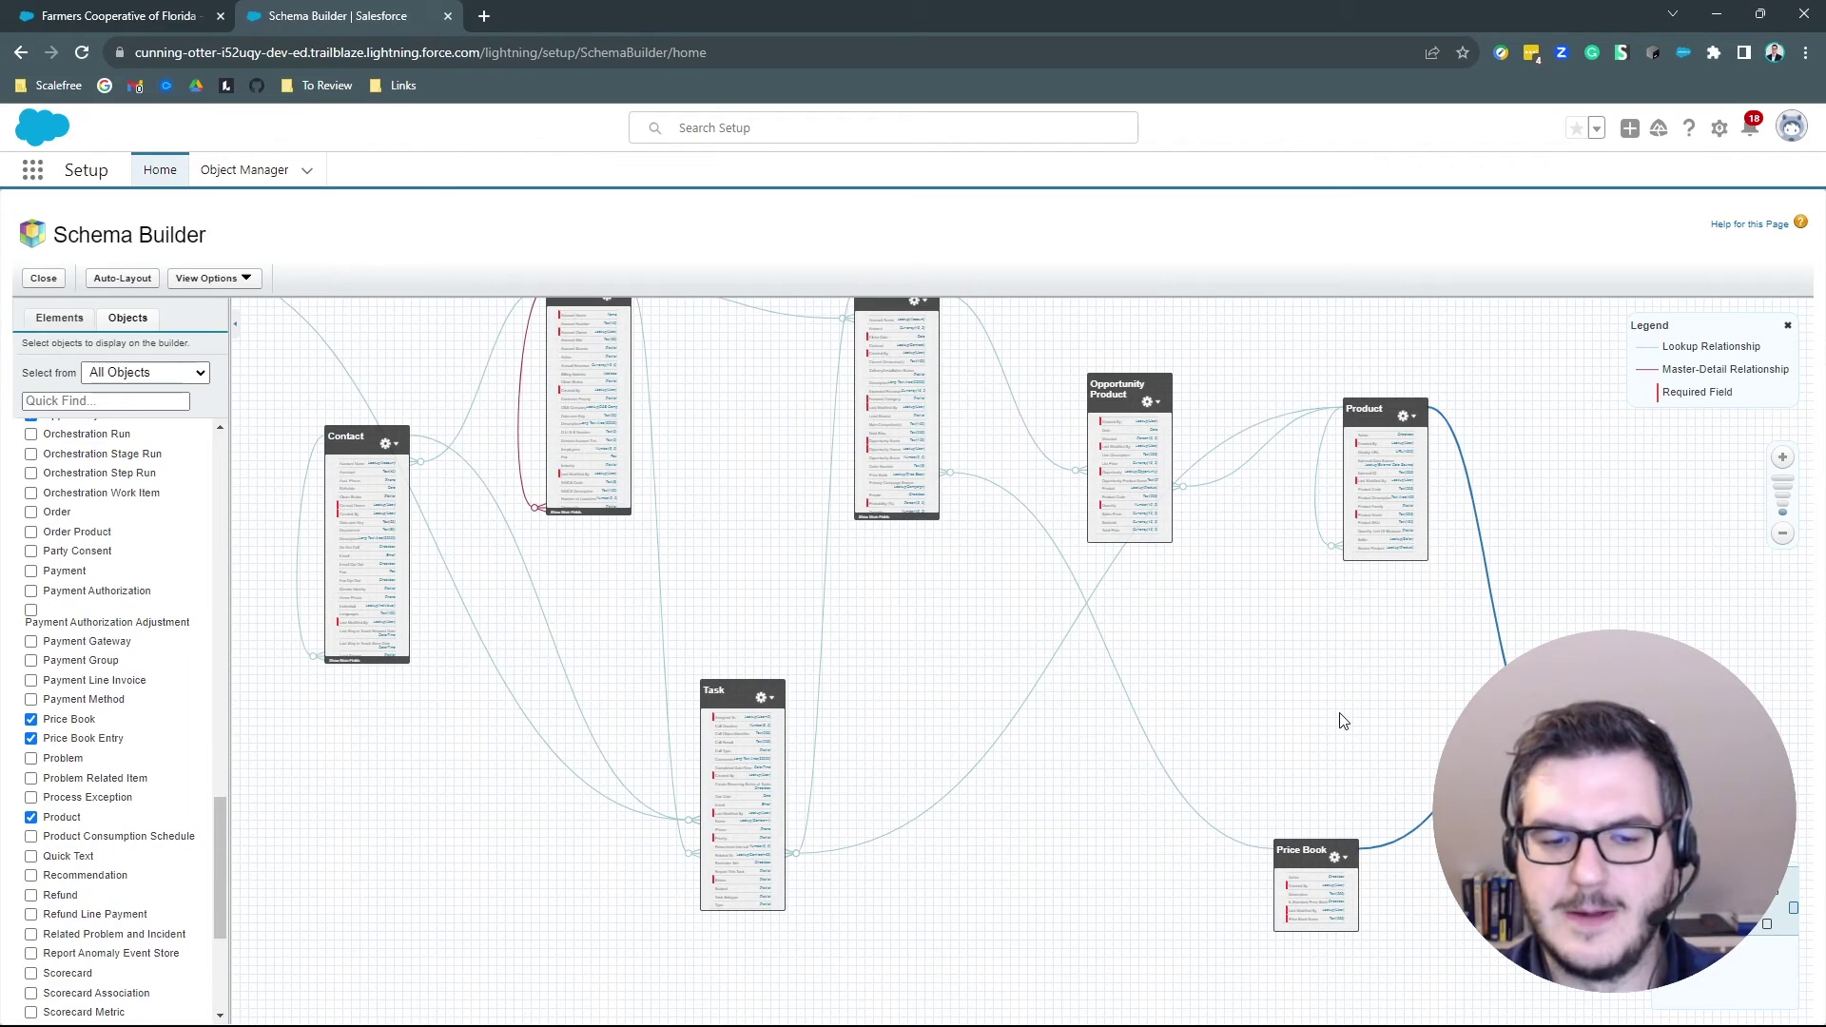
pyautogui.scroll(-3, 143, 704)
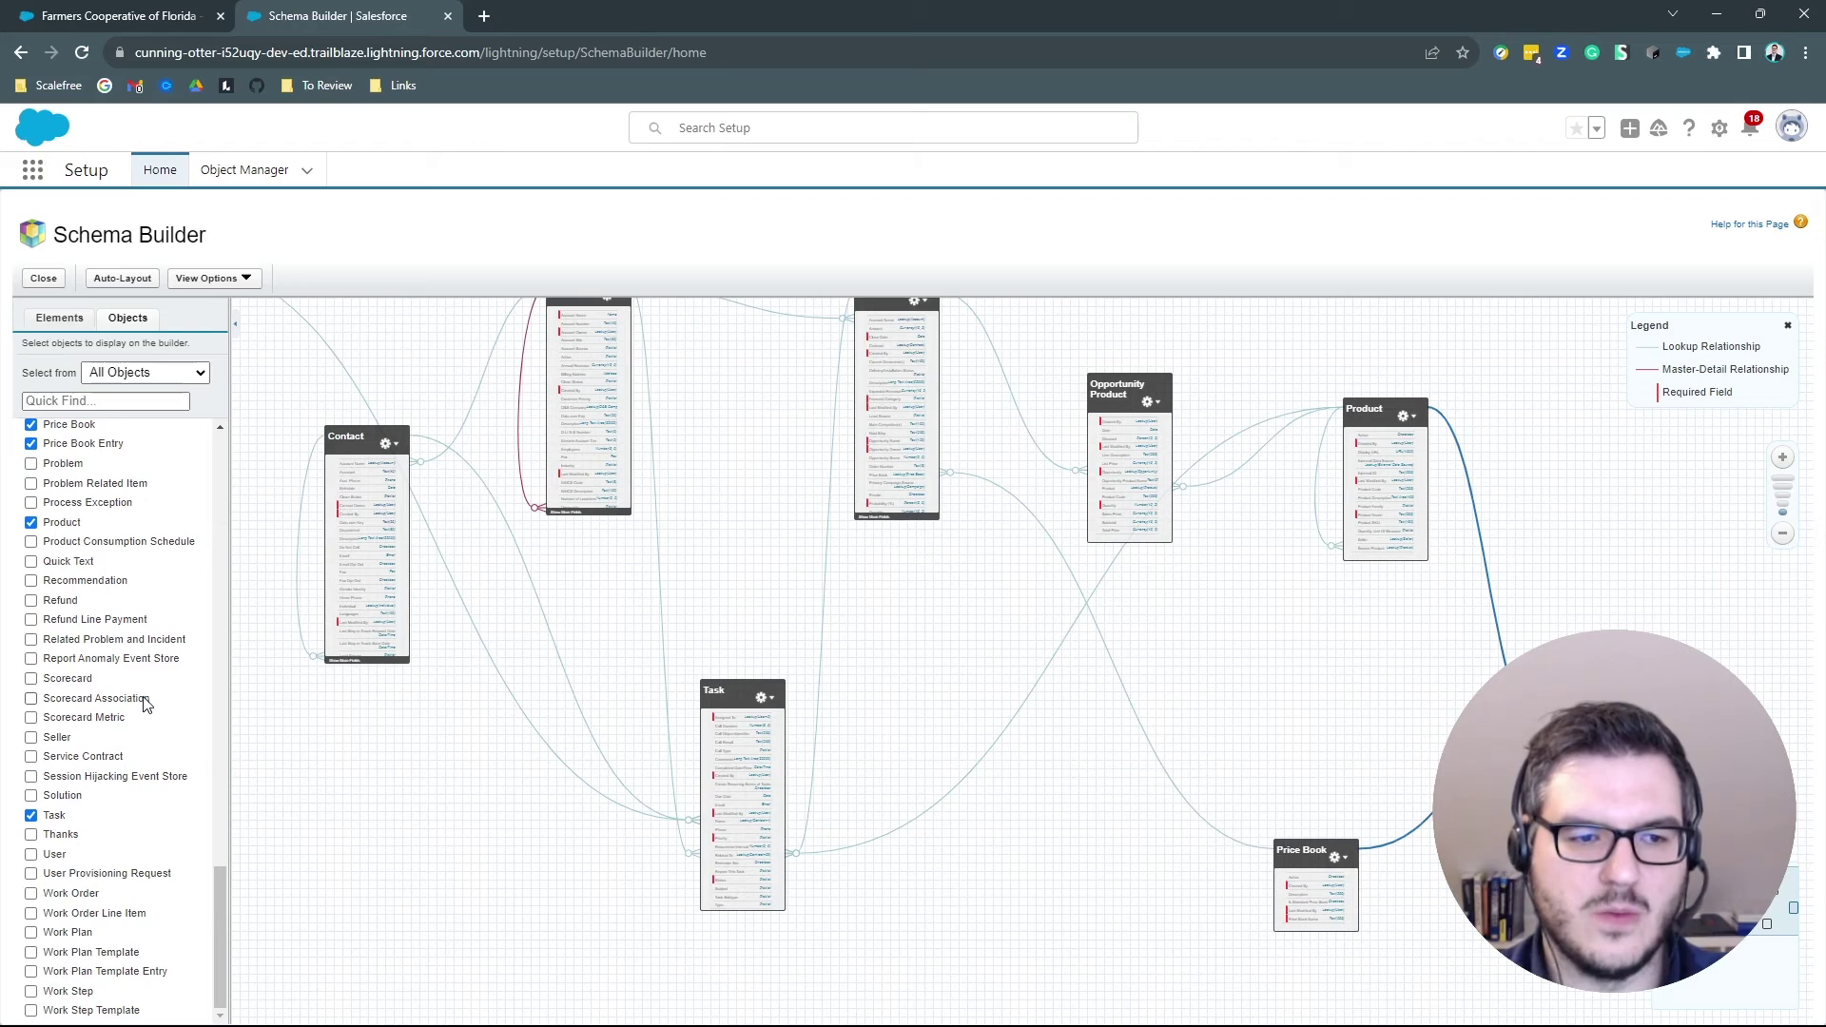
pyautogui.scroll(20, 144, 702)
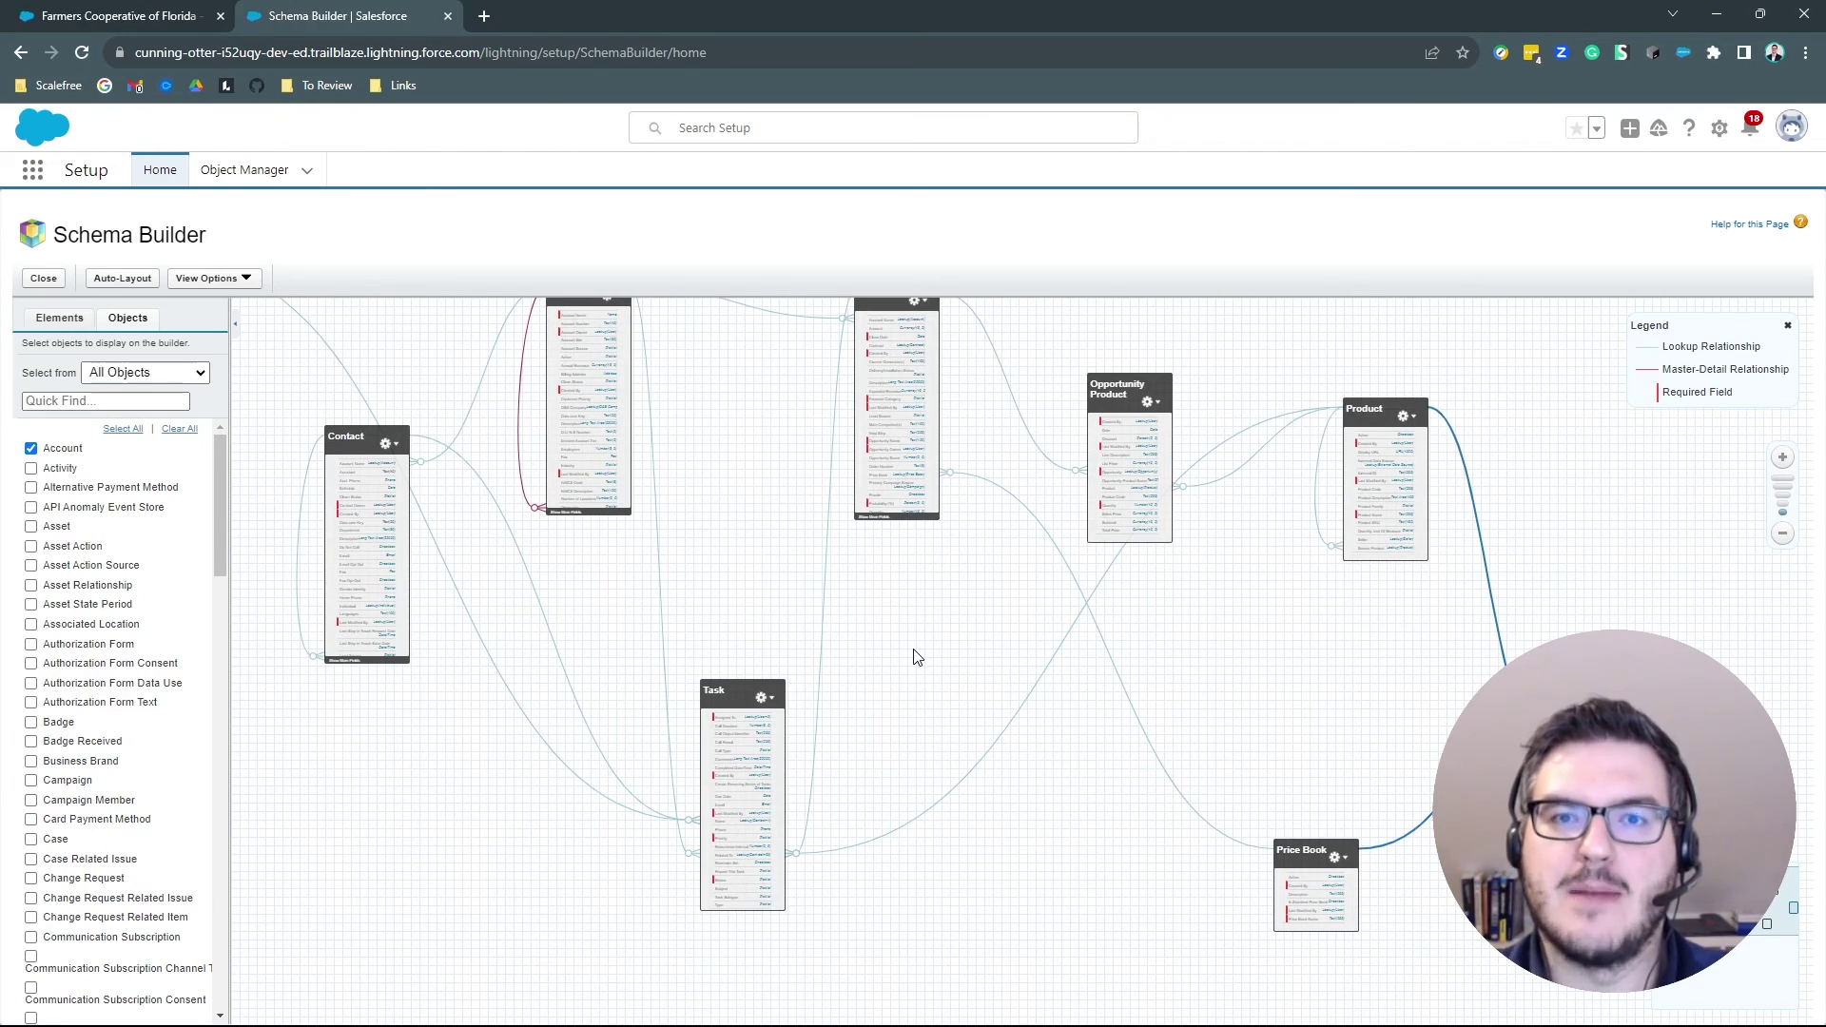
pyautogui.moveTo(913, 656); pyautogui.dragTo(942, 735)
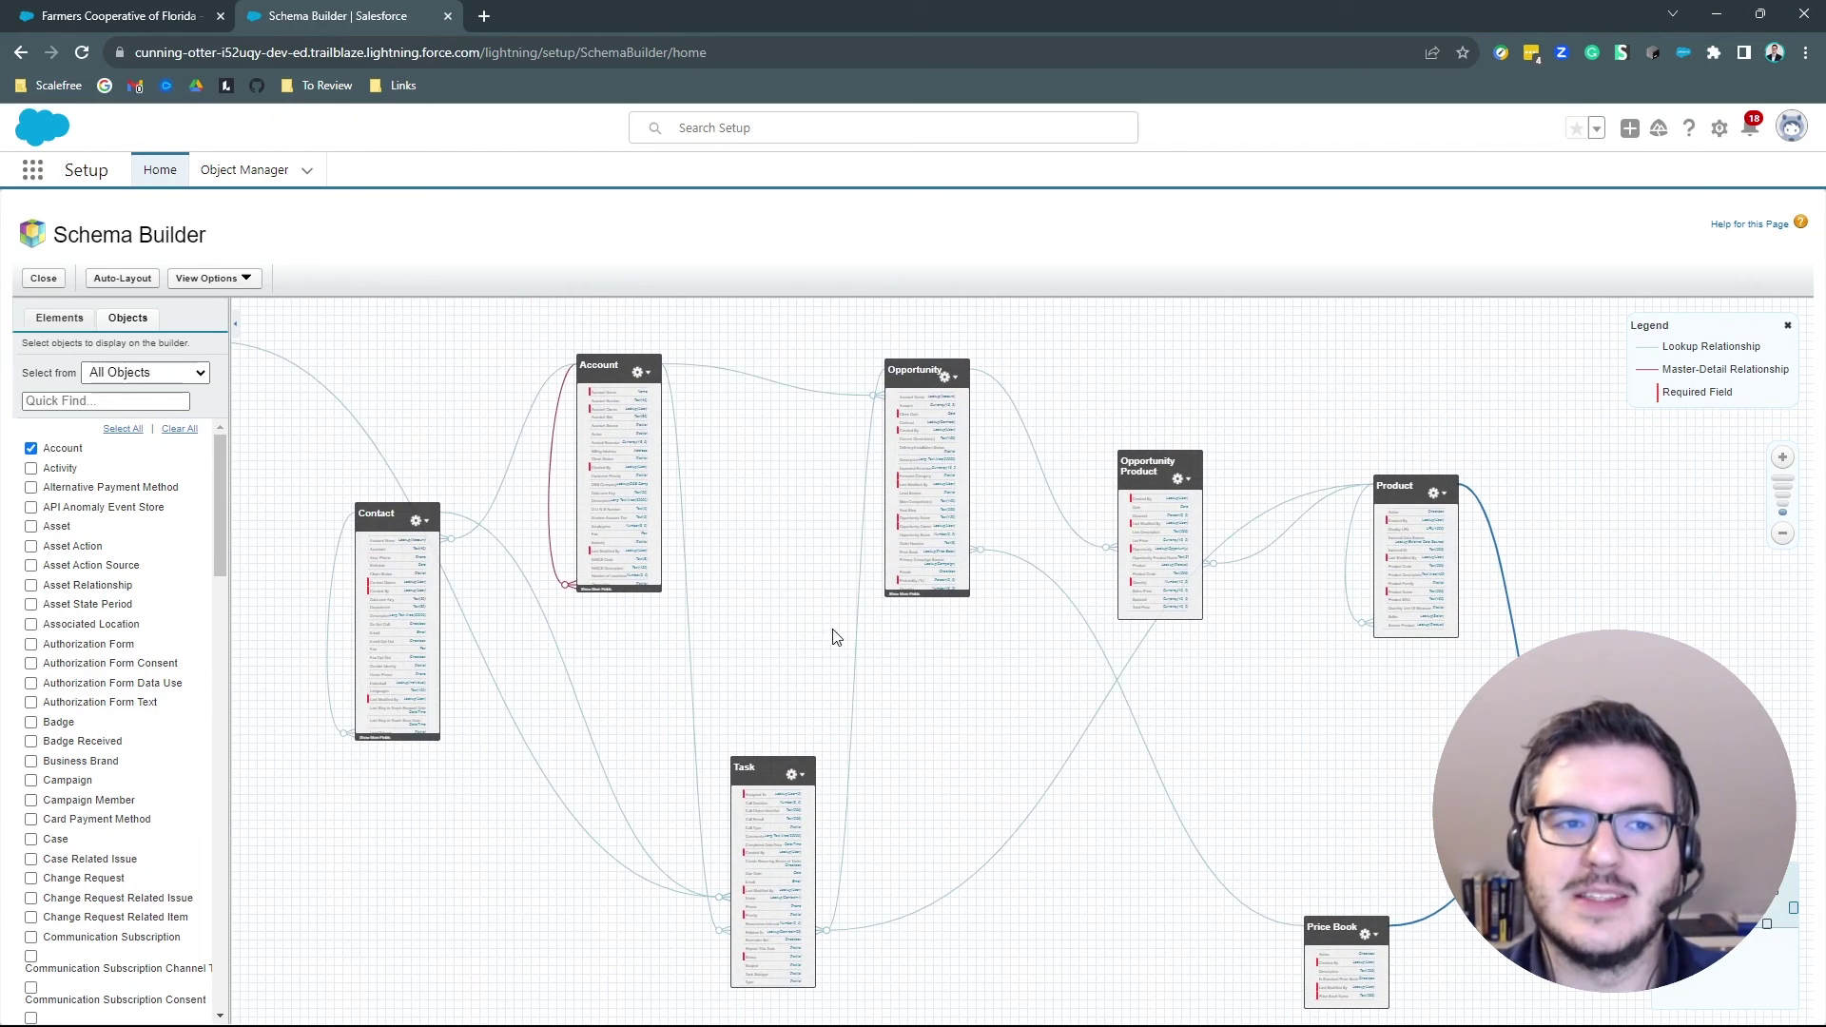